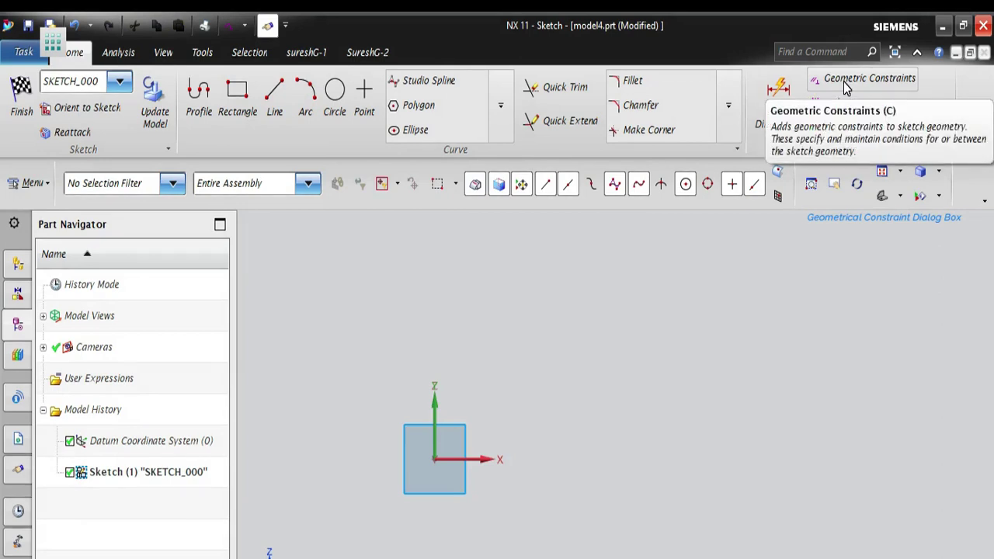
# - Open the Geometric Constraints dialog and examine its constraint types, geometry selection options and list of enabled constraints
pyautogui.click(846, 79)
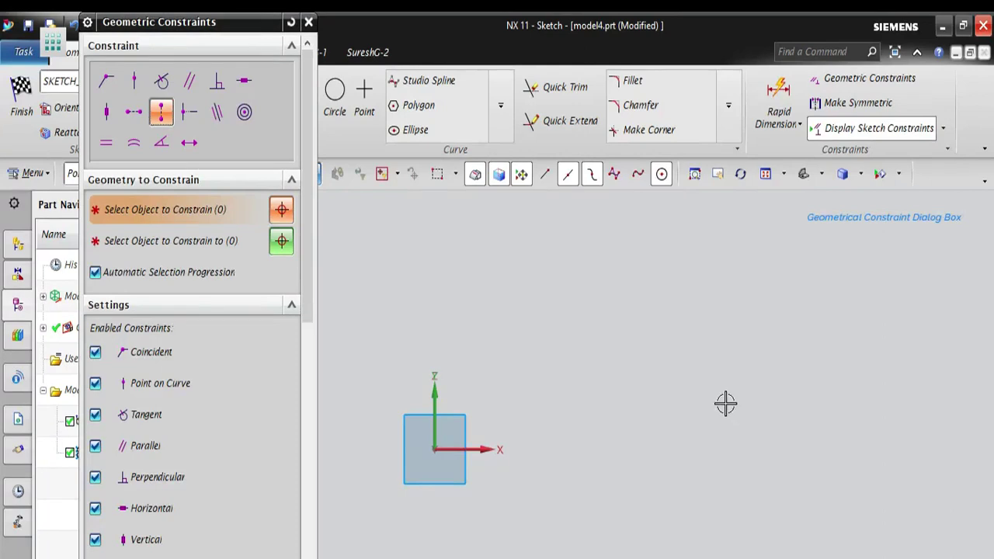
pyautogui.click(309, 23)
pyautogui.press('c')
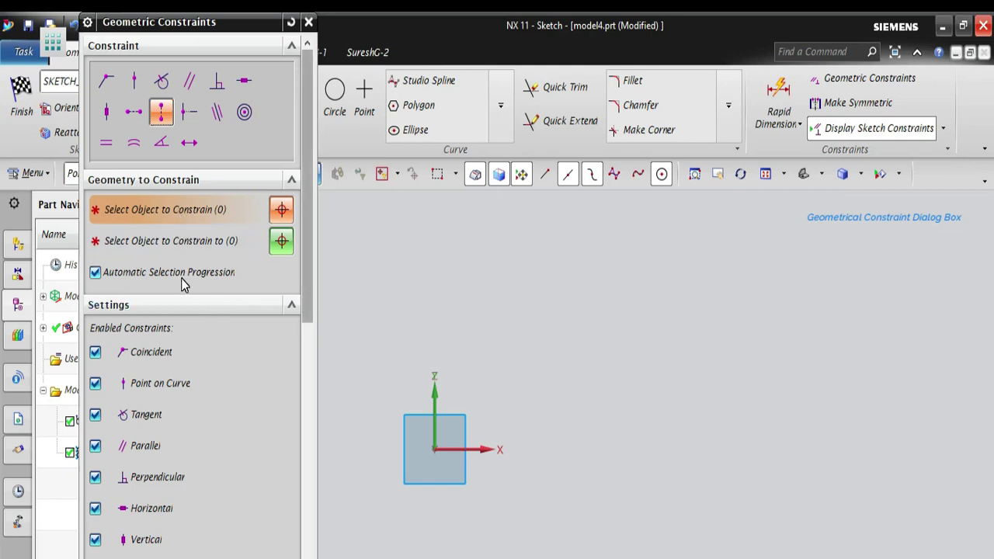
pyautogui.scroll(-15, 182, 279)
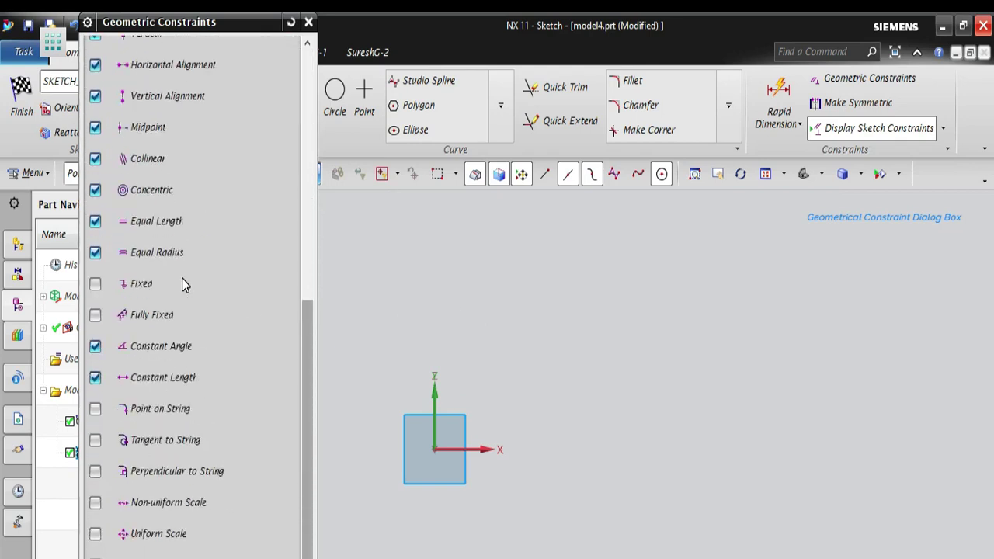
pyautogui.scroll(4, 181, 278)
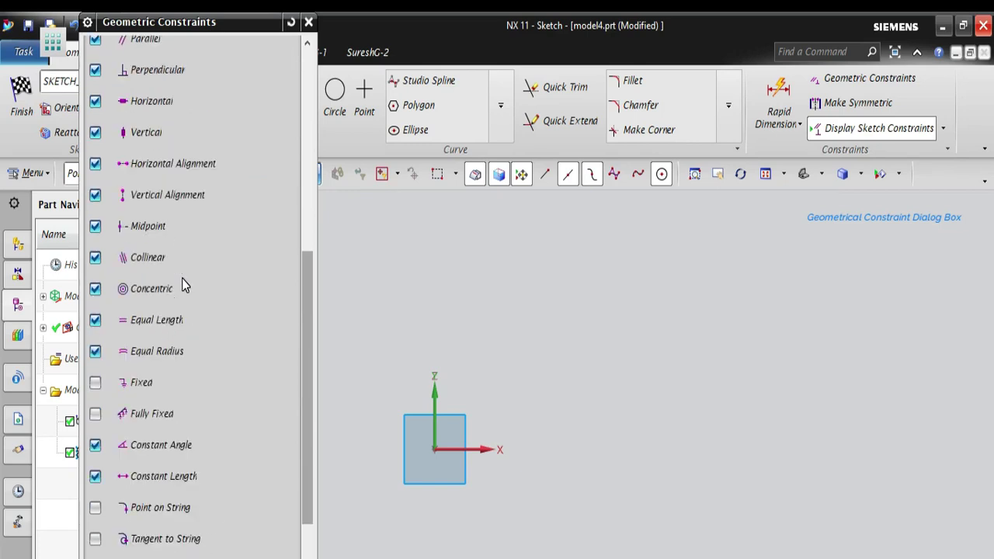
pyautogui.scroll(-4, 182, 278)
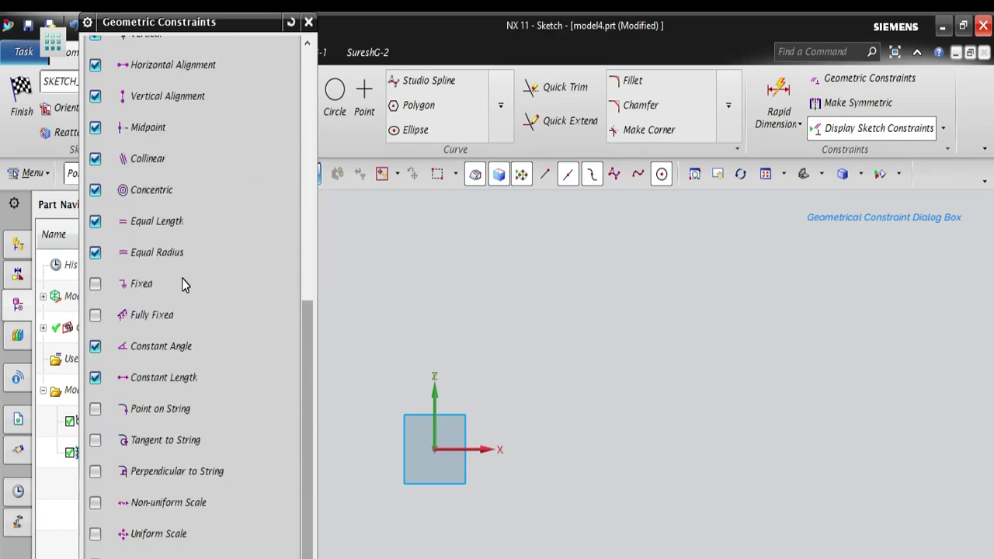
pyautogui.scroll(7, 182, 278)
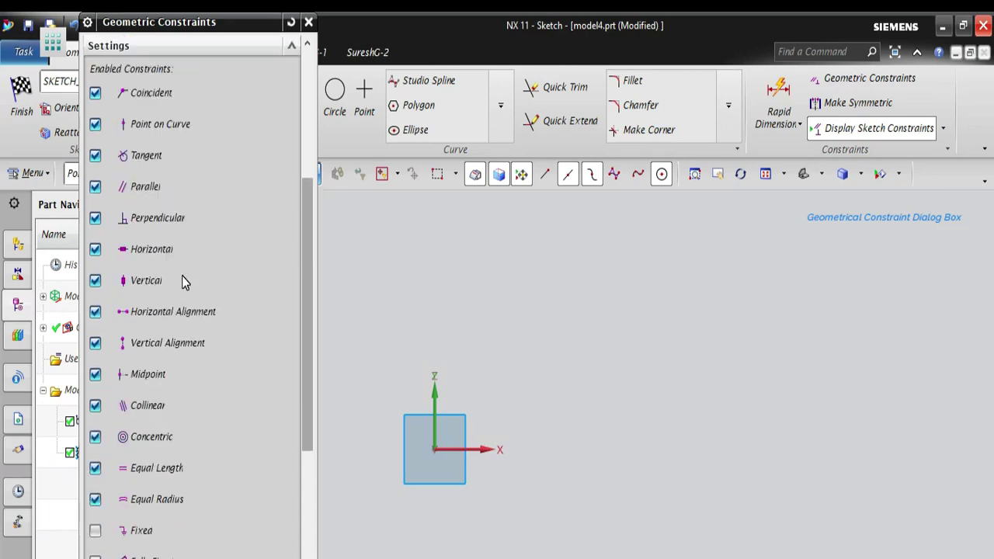
pyautogui.scroll(3, 182, 278)
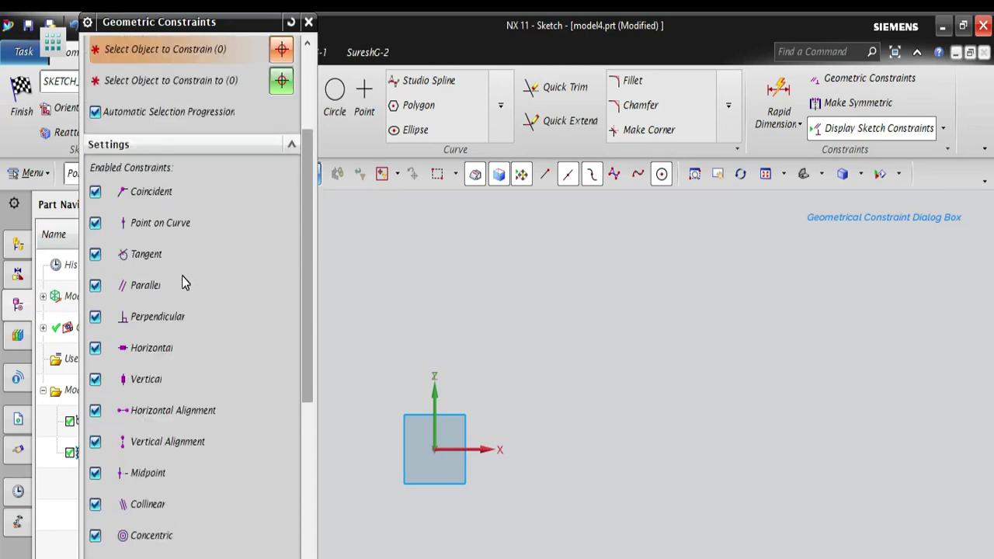
pyautogui.scroll(4, 182, 266)
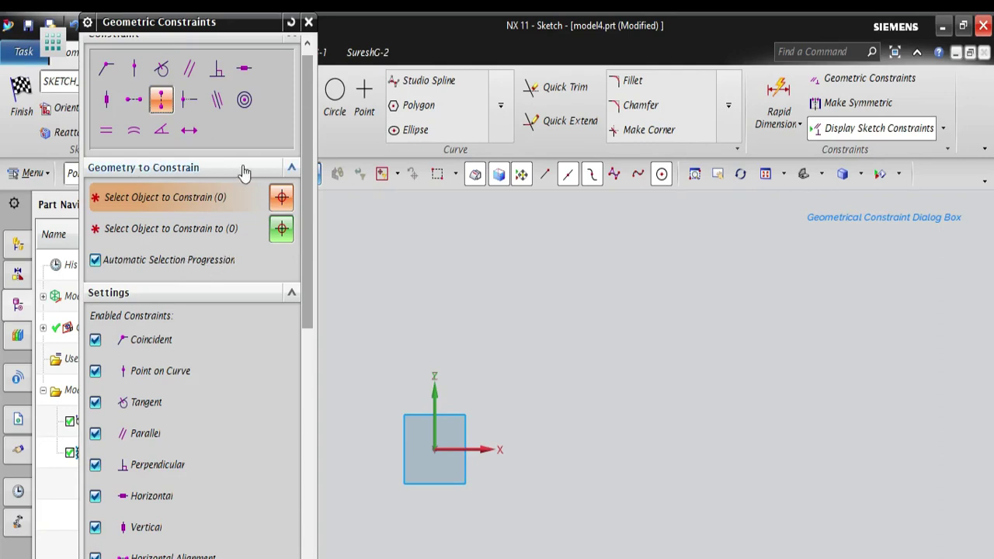
pyautogui.moveTo(309, 129); pyautogui.dragTo(315, 84)
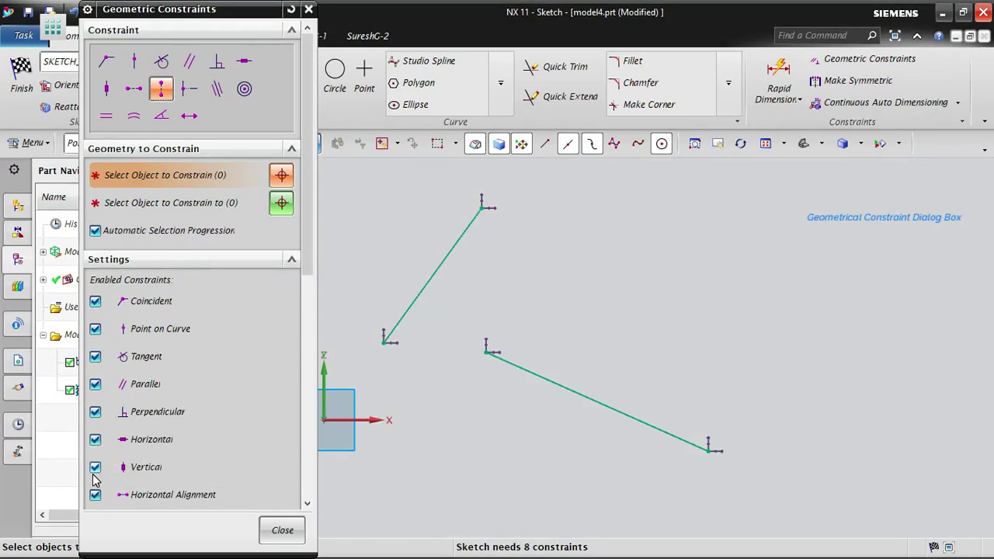
# - Collapse and re-expand the Settings section, and look through the enabled constraints from Coincident onward
pyautogui.click(117, 262)
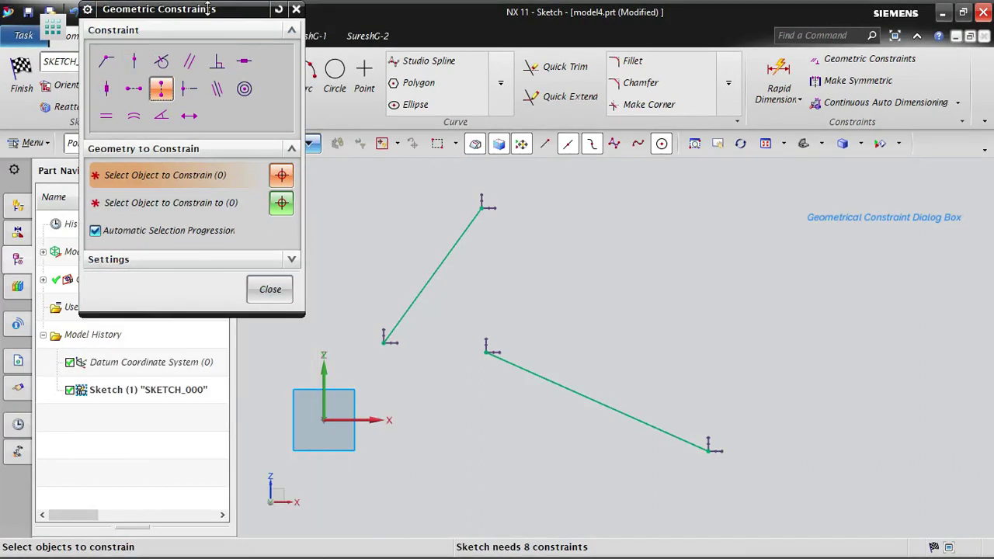
pyautogui.click(122, 261)
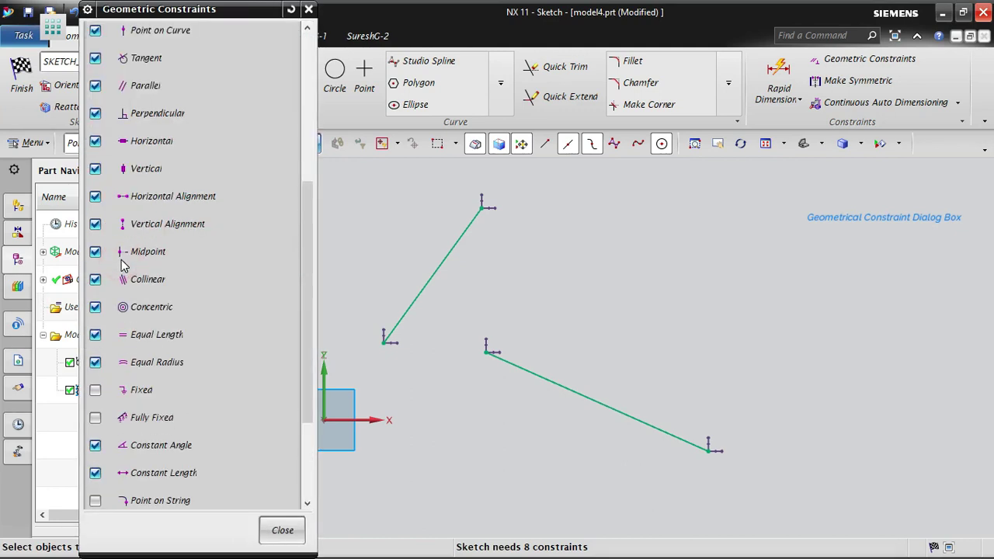
pyautogui.scroll(6, 219, 331)
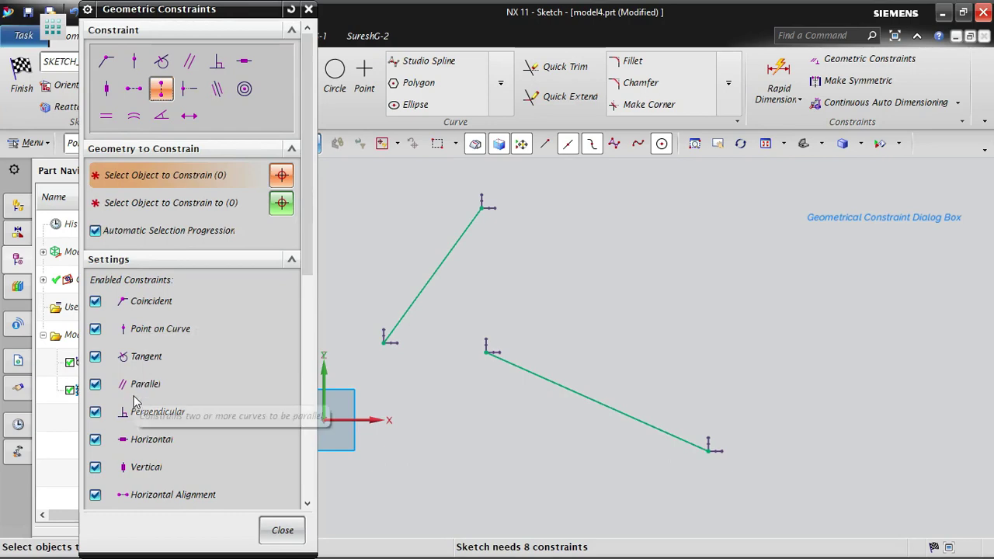
pyautogui.scroll(-3, 133, 384)
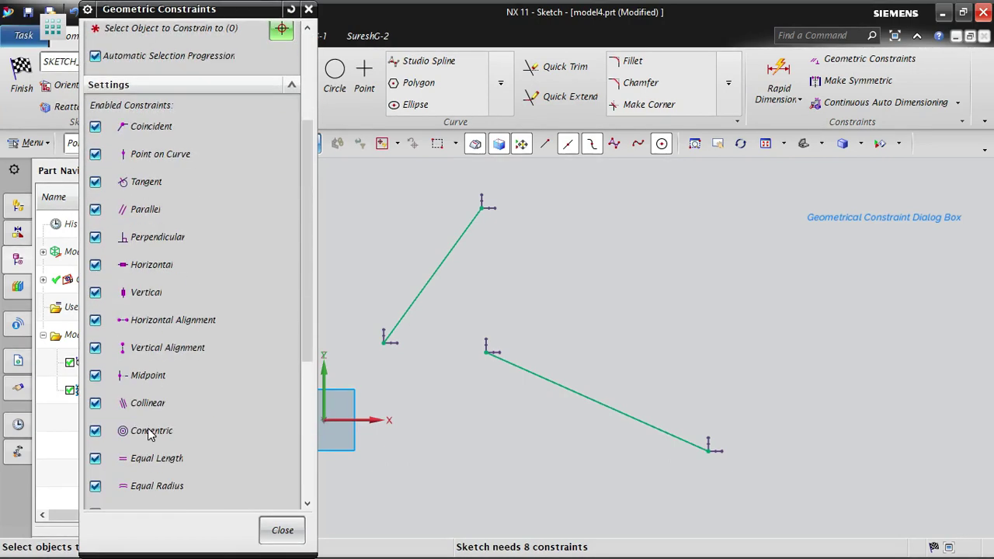
pyautogui.scroll(-2, 150, 435)
pyautogui.scroll(5, 152, 412)
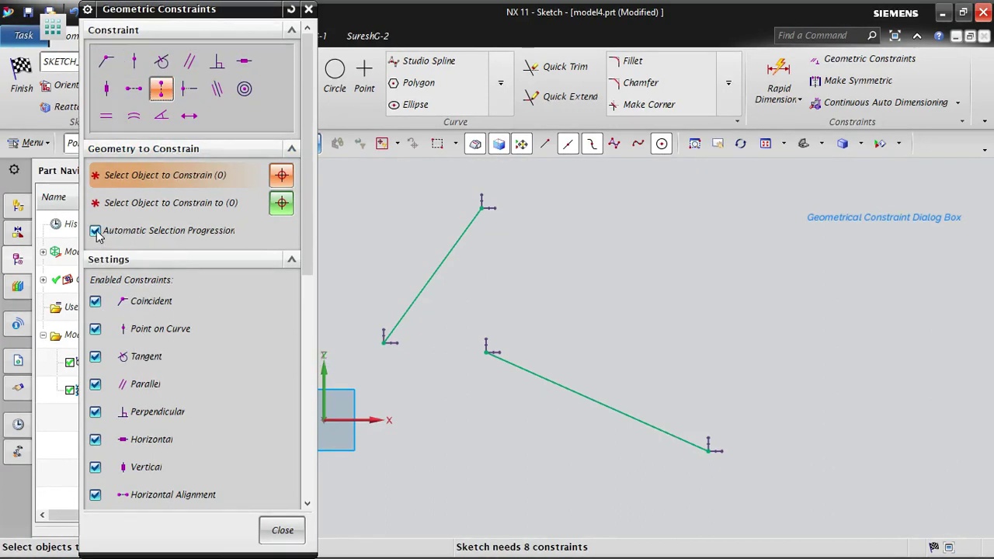
# - Disable the Coincident, Point on Curve, Tangent, Parallel, Perpendicular, Horizontal, Vertical, Horizontal Alignment and Vertical Alignment constraints in the dialog settings
pyautogui.click(94, 302)
pyautogui.click(95, 329)
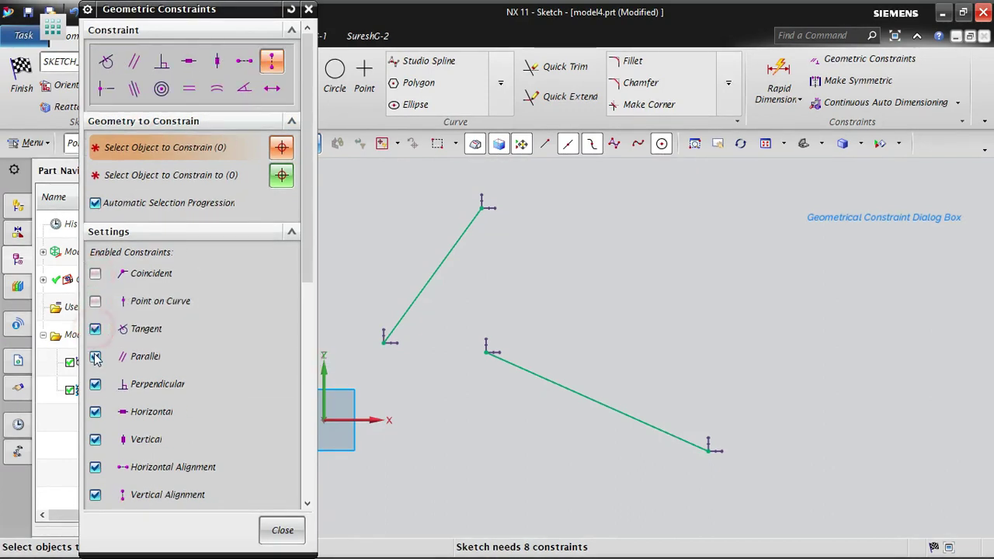
pyautogui.click(95, 356)
pyautogui.click(95, 329)
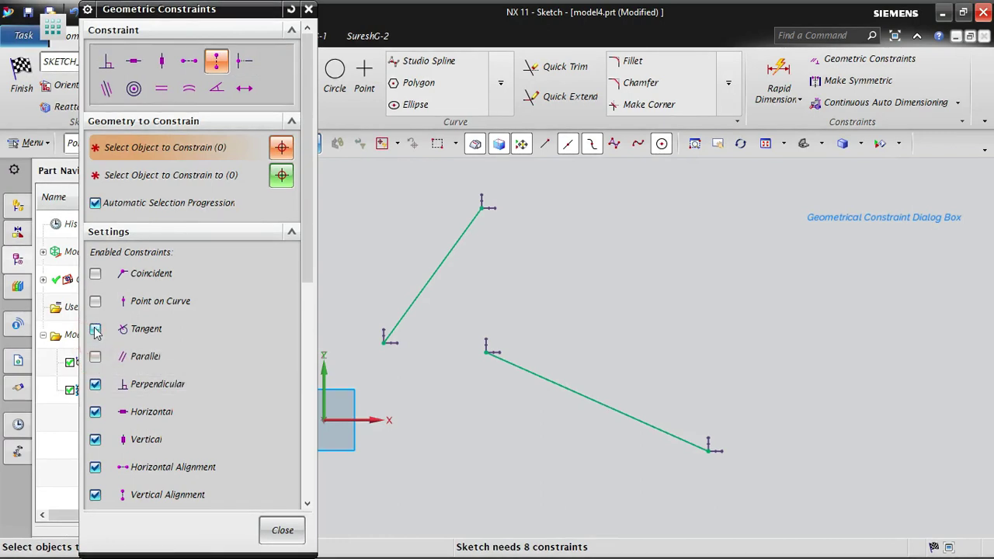
pyautogui.click(95, 384)
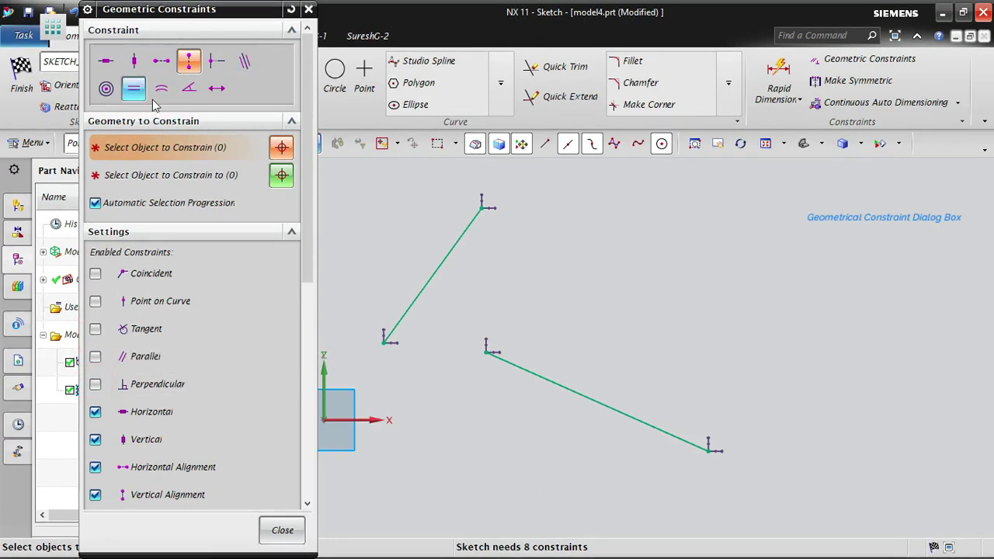
pyautogui.click(95, 412)
pyautogui.click(95, 439)
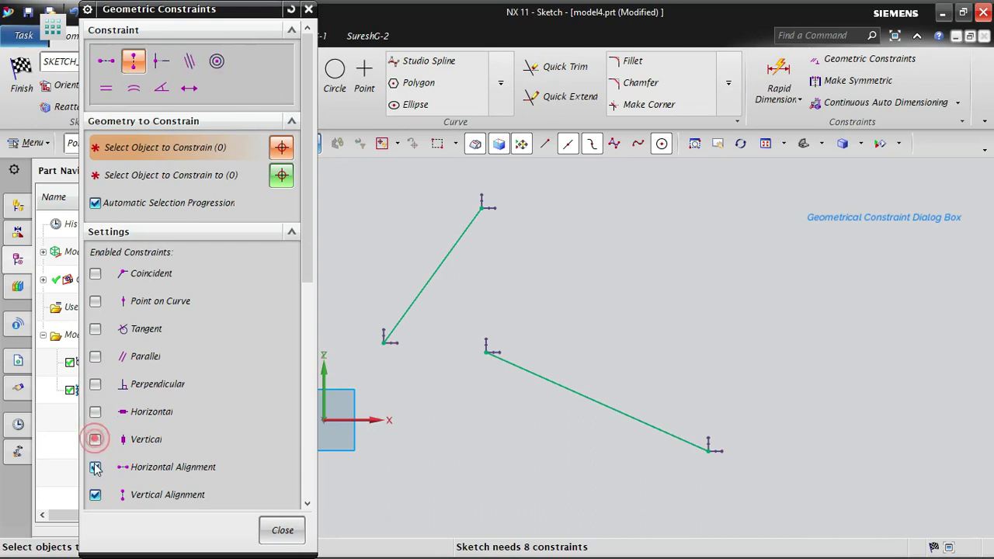
pyautogui.click(95, 467)
pyautogui.click(95, 495)
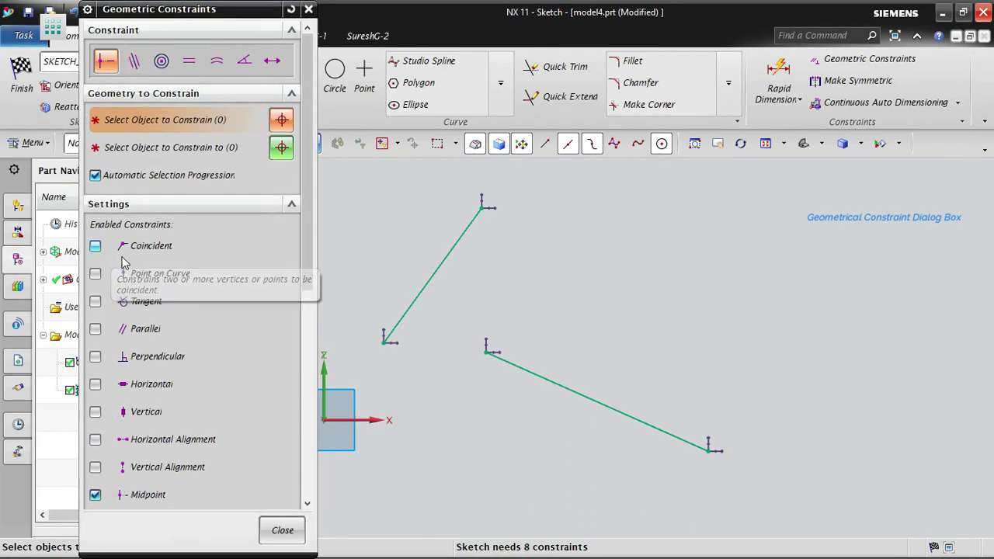
# - Re-enable the Coincident, Point on Curve, Tangent, Parallel, Perpendicular, Horizontal, Vertical, Horizontal Alignment and Vertical Alignment constraints
pyautogui.click(94, 246)
pyautogui.click(95, 276)
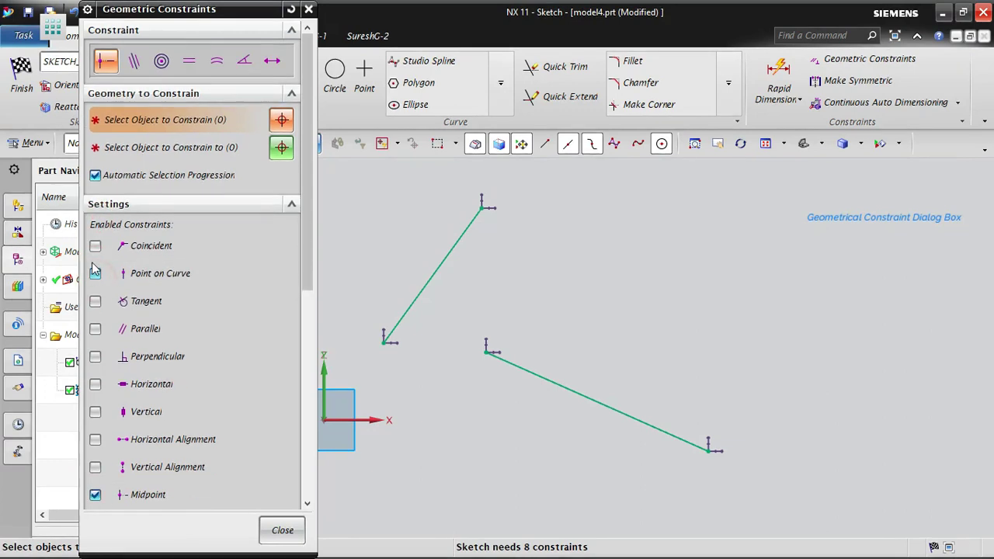
pyautogui.click(94, 250)
pyautogui.click(95, 301)
pyautogui.click(95, 329)
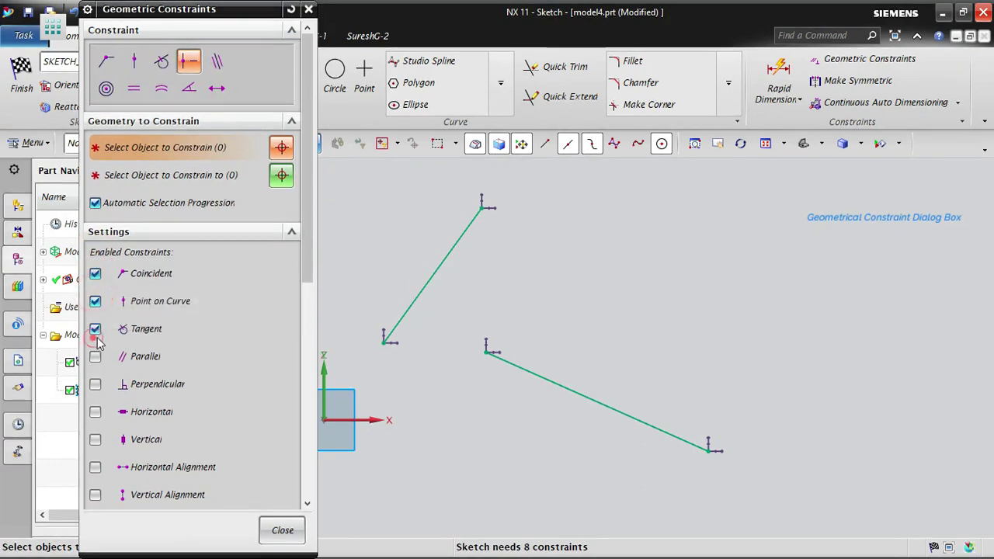
pyautogui.click(94, 357)
pyautogui.click(94, 384)
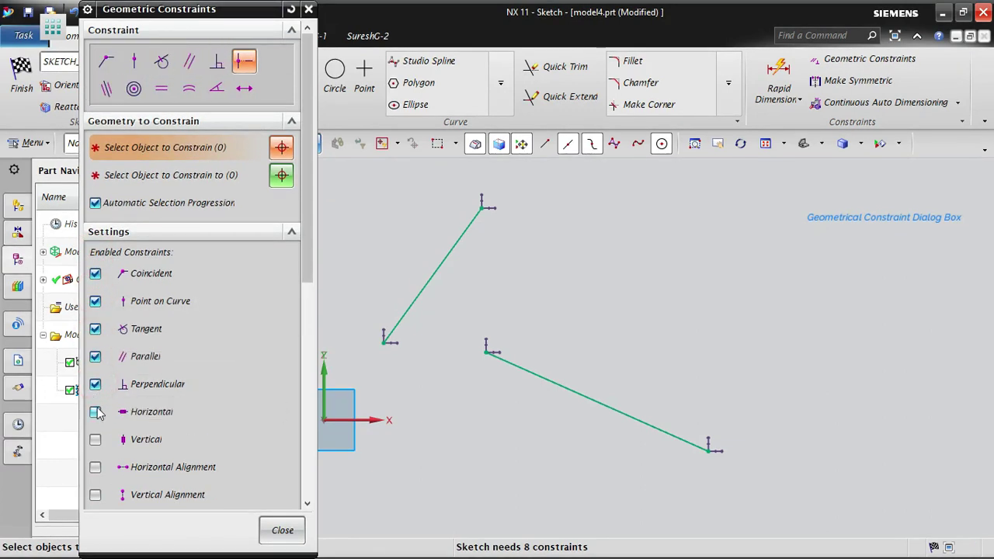
pyautogui.click(95, 412)
pyautogui.click(94, 440)
pyautogui.click(94, 466)
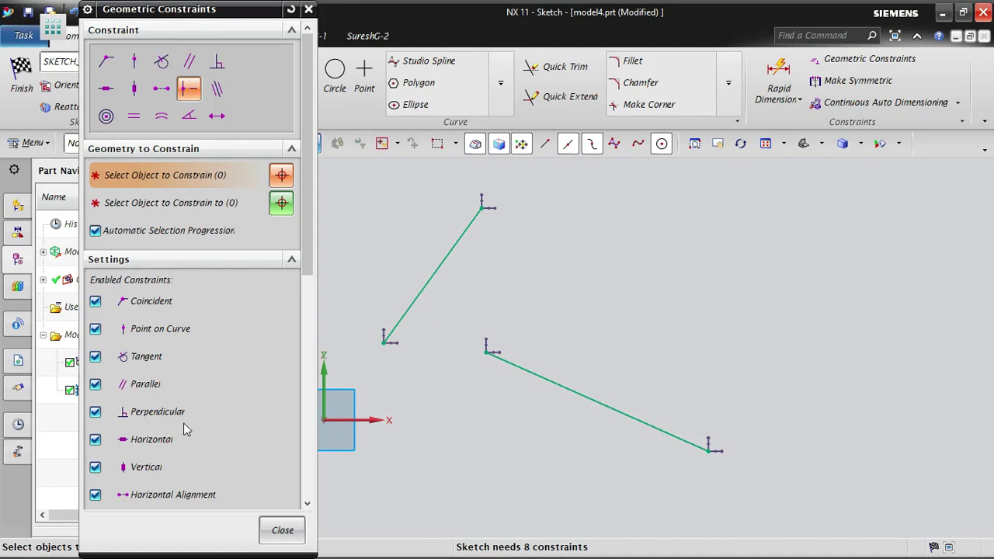
pyautogui.scroll(-3, 133, 388)
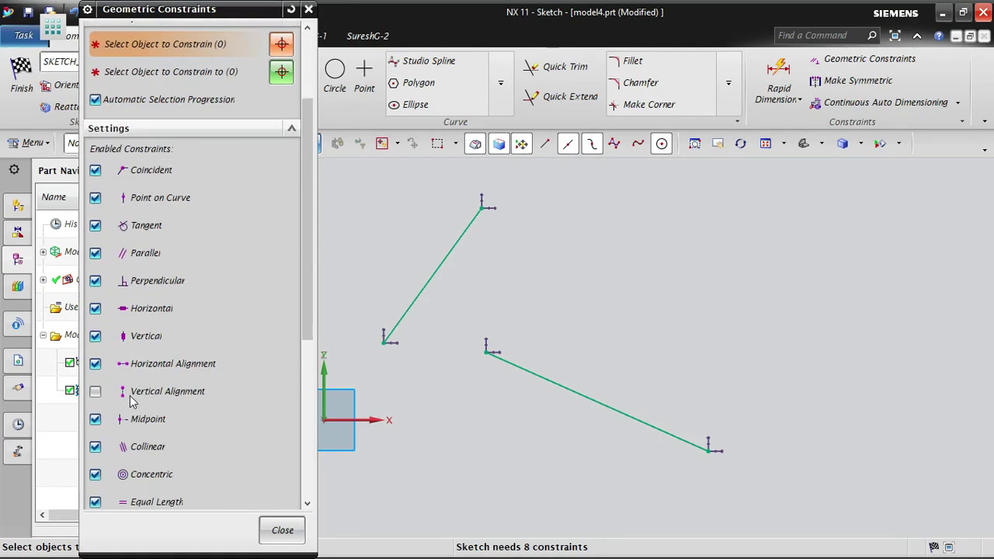
pyautogui.click(94, 391)
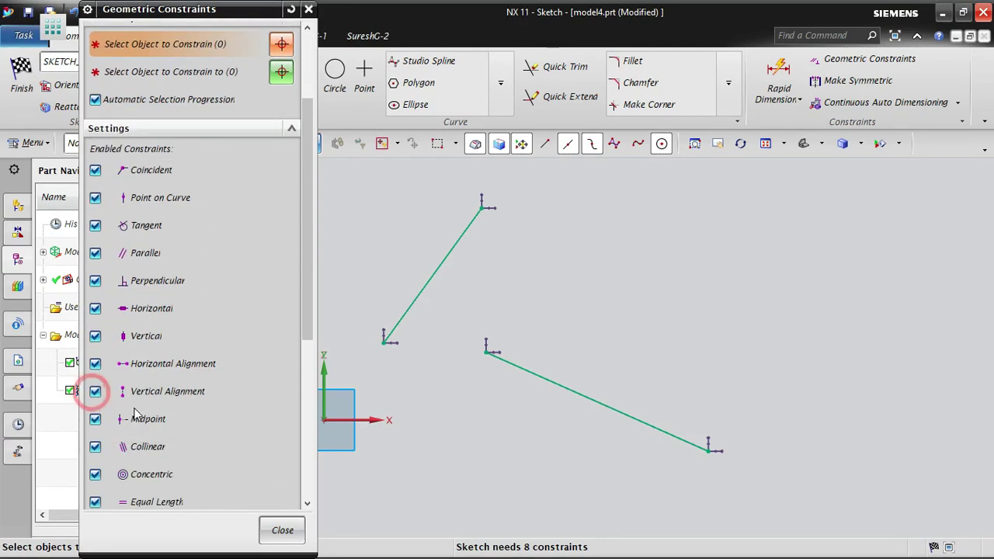
# - Compare the list of enabled and disabled constraints with the constraint types offered for use, and close the Geometric Constraints dialog
pyautogui.scroll(-5, 128, 492)
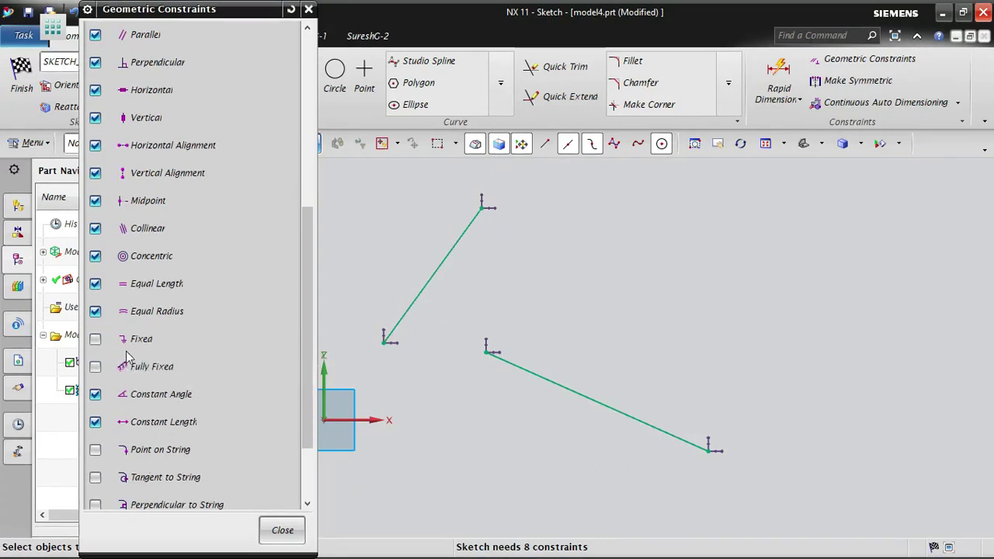
pyautogui.scroll(9, 215, 195)
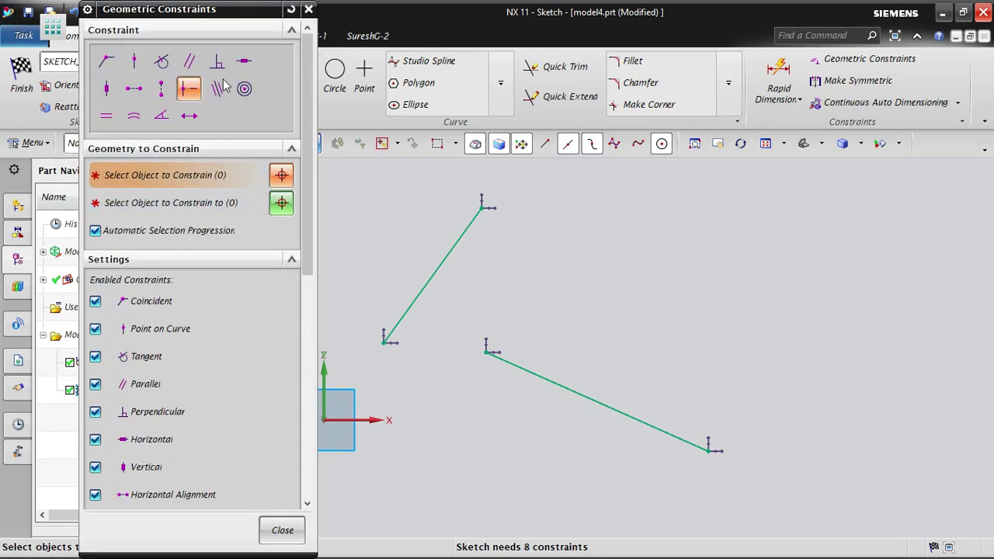
pyautogui.scroll(-4, 163, 412)
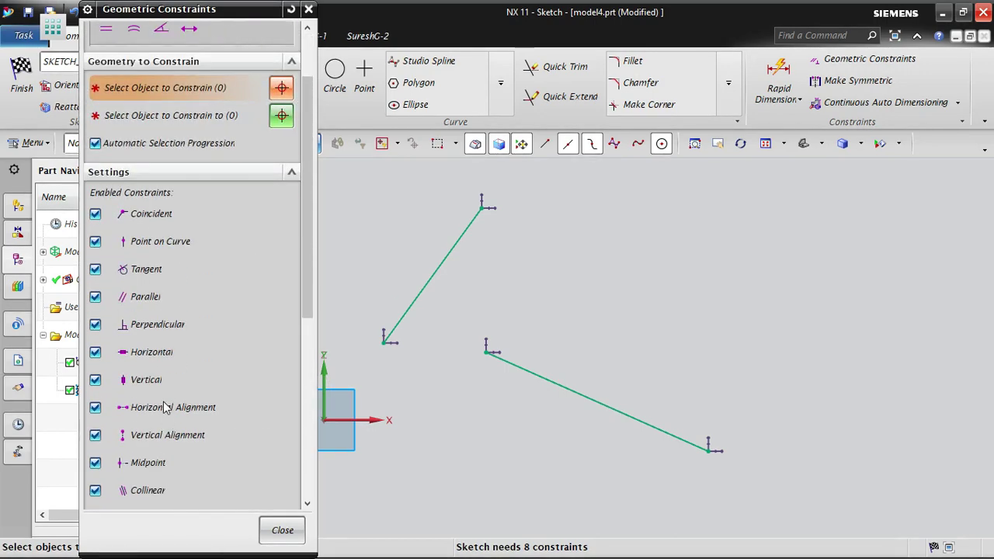
pyautogui.scroll(-3, 144, 410)
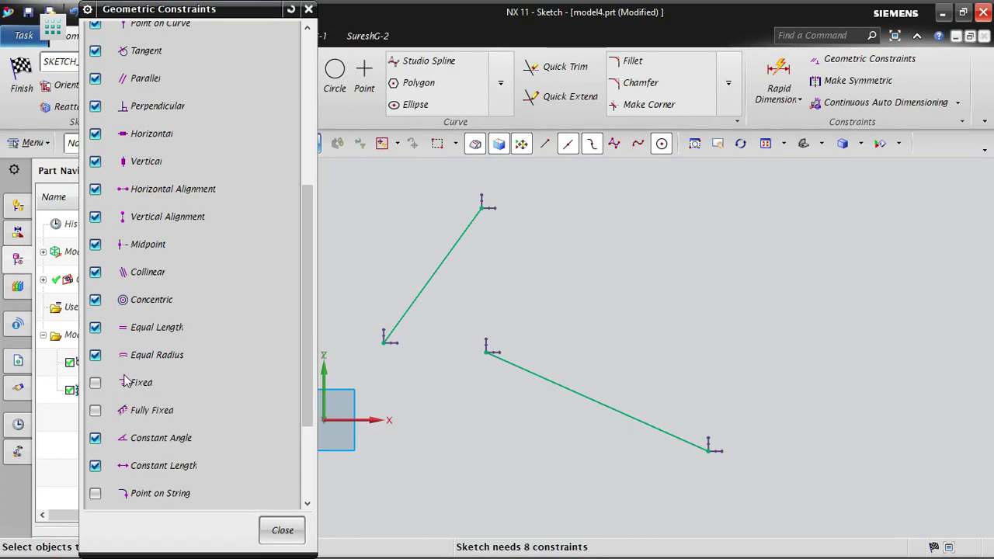
pyautogui.scroll(7, 181, 314)
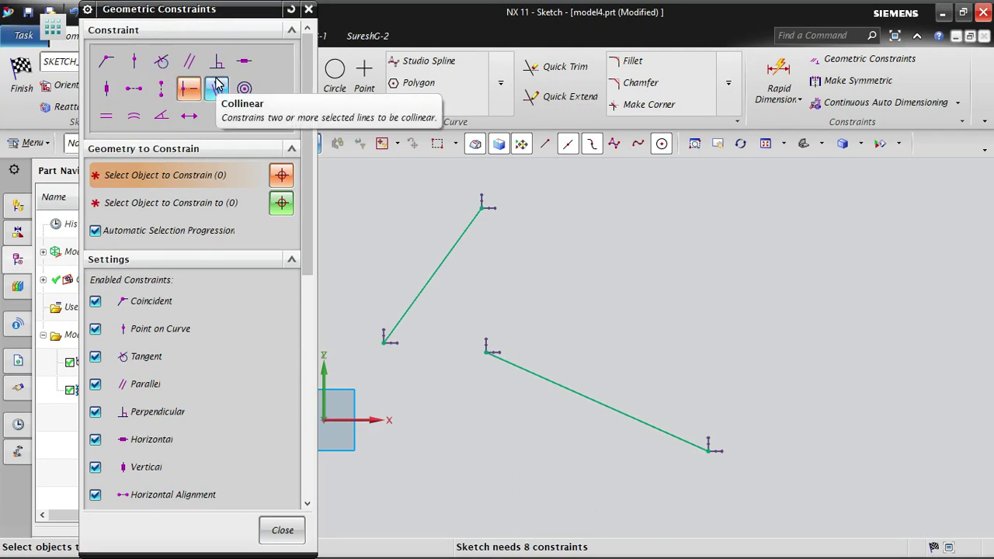
pyautogui.scroll(-3, 142, 181)
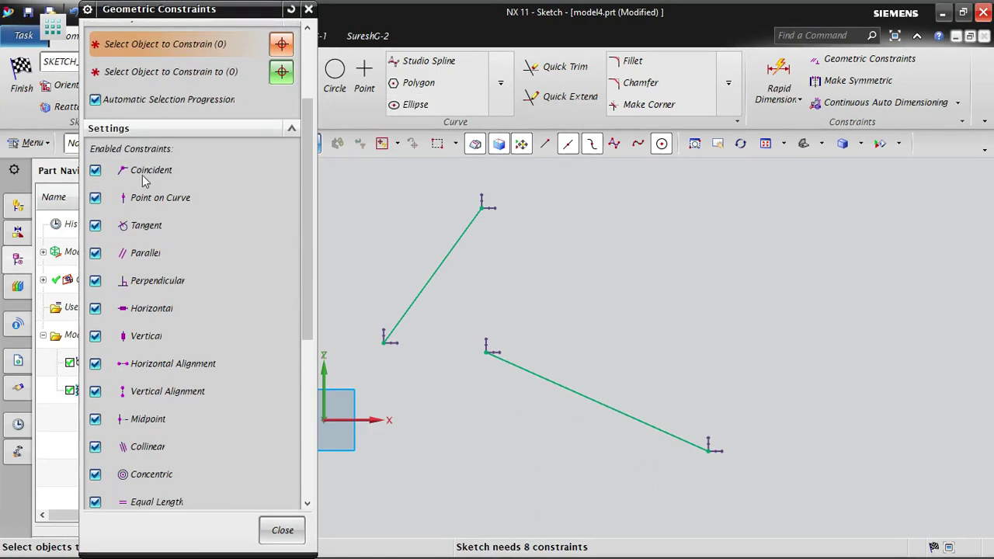
pyautogui.scroll(3, 166, 311)
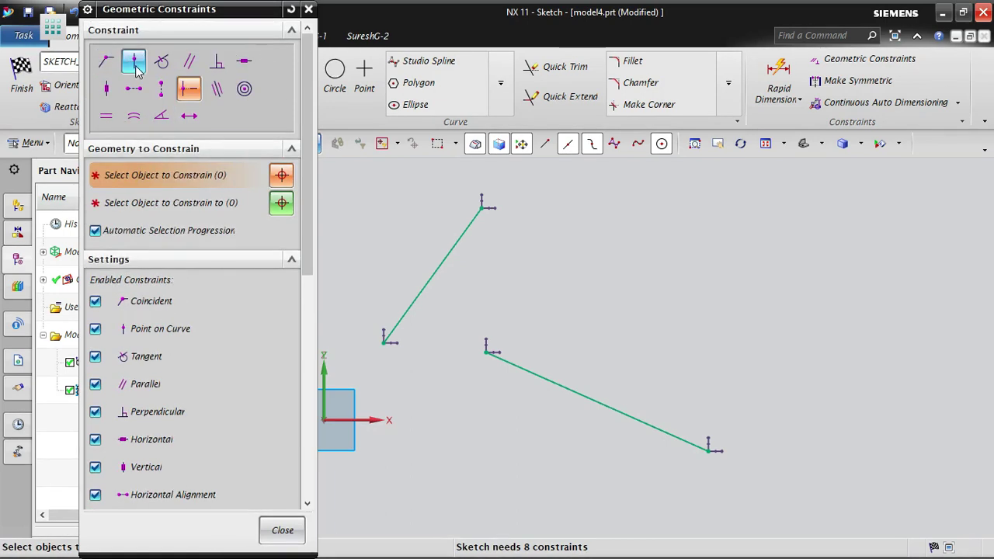
pyautogui.scroll(-3, 242, 29)
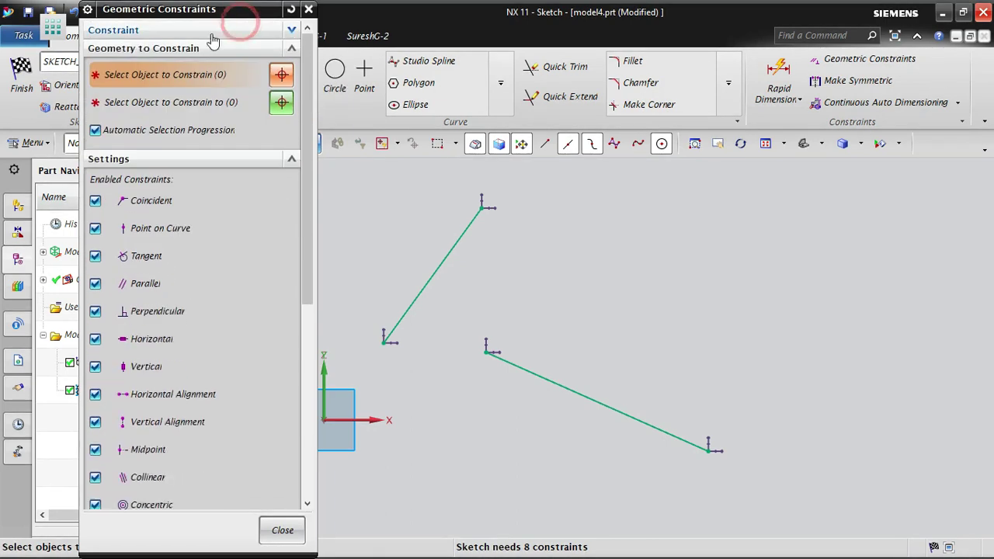
pyautogui.scroll(3, 233, 23)
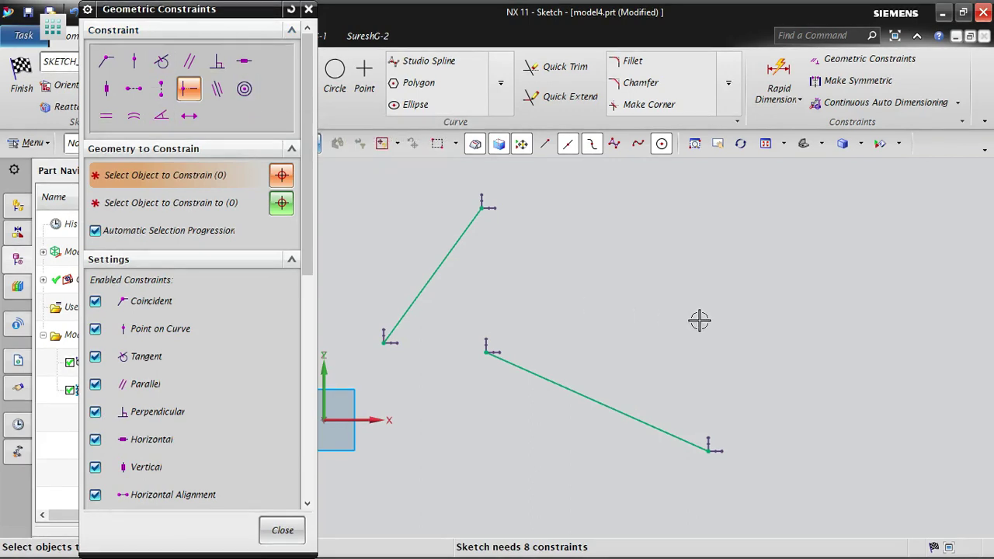
pyautogui.click(300, 526)
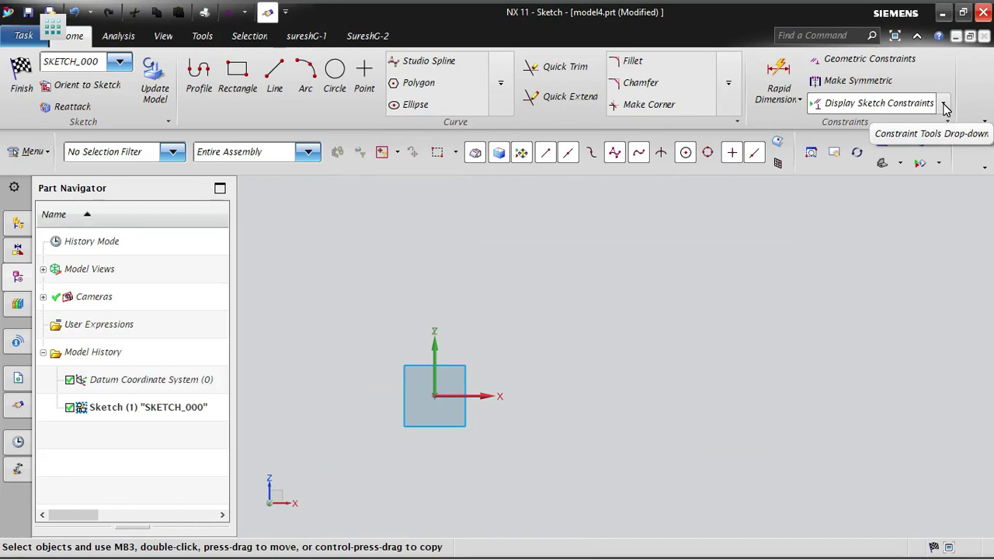
# - Turn off Continuous Auto Dimensioning for the sketch and check its setting among the constraint tools
pyautogui.click(944, 104)
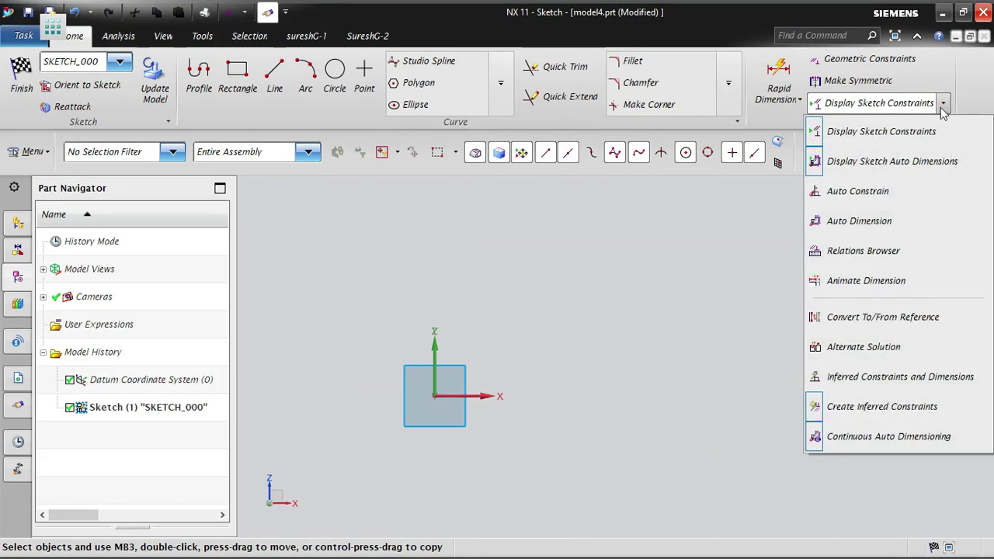
pyautogui.click(832, 441)
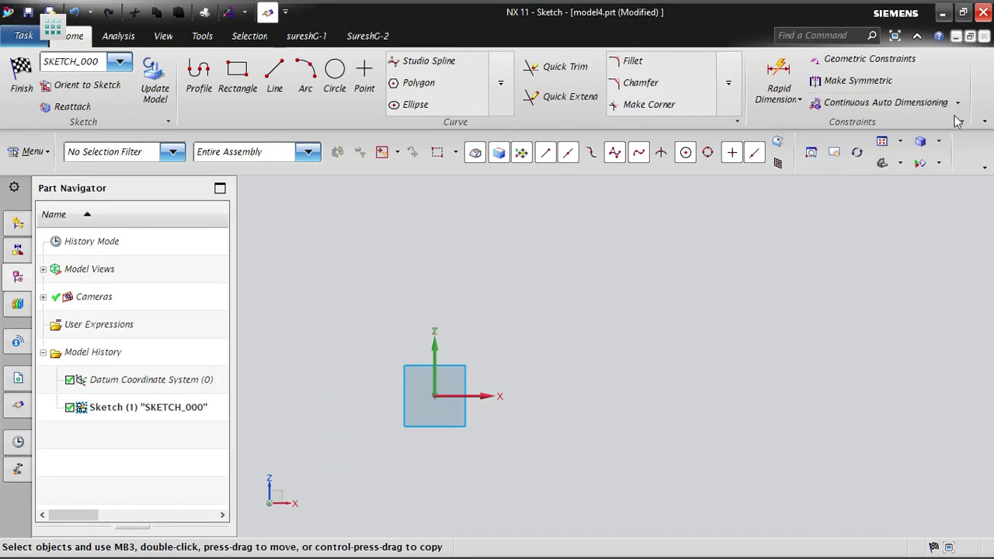
pyautogui.click(958, 102)
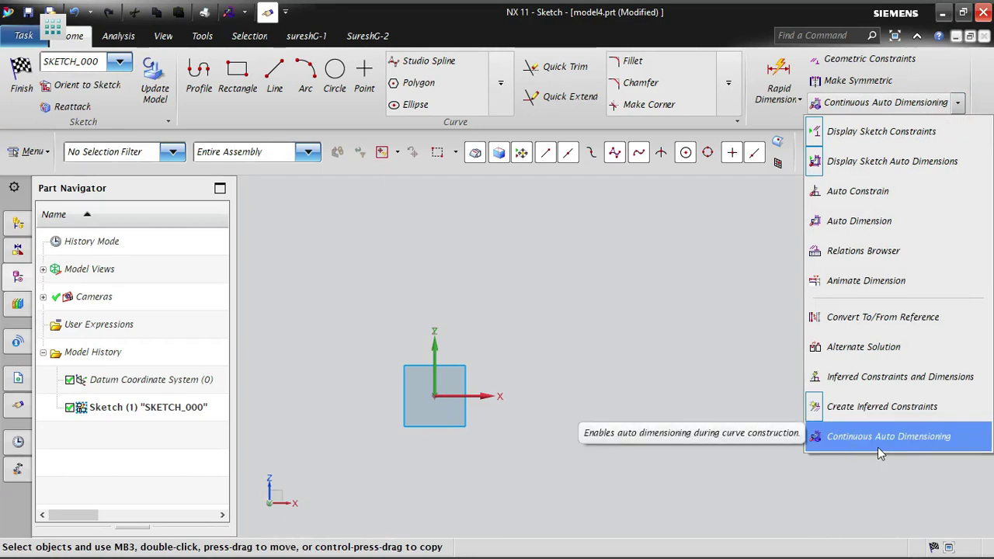
pyautogui.click(708, 324)
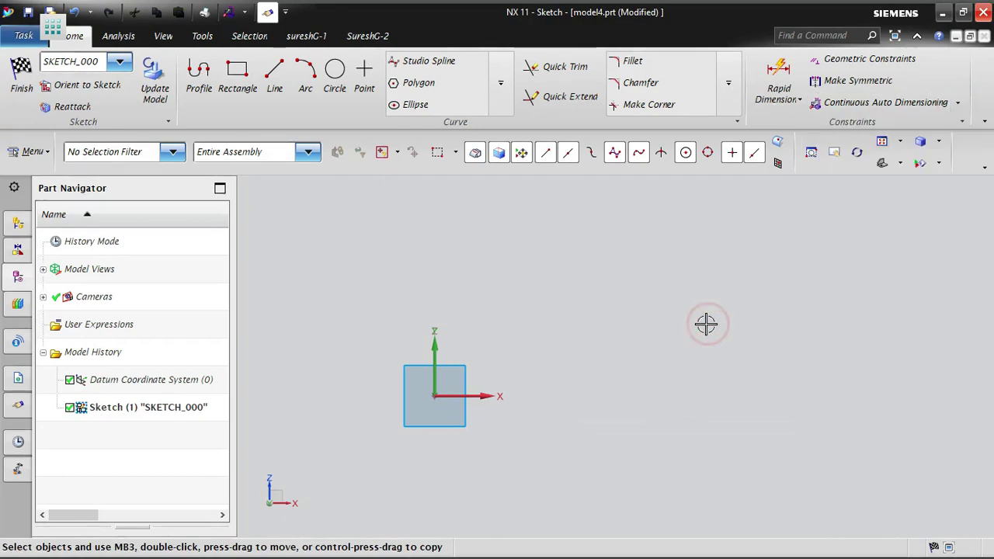
# - Draw a horizontal line above the origin on the +X side, and below it a slanted line about 65 long at 329°
pyautogui.click(276, 69)
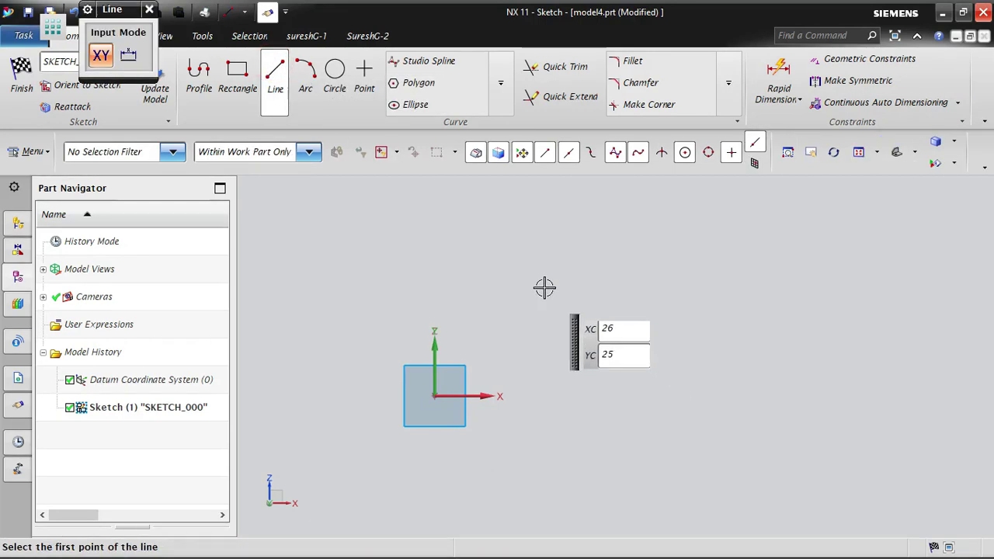
pyautogui.click(494, 271)
pyautogui.click(762, 271)
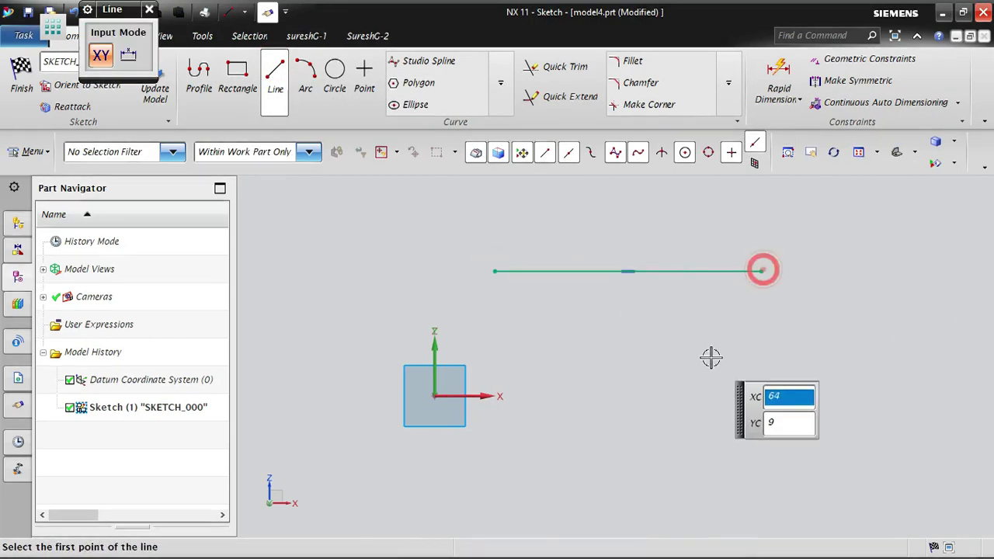
pyautogui.press('Escape')
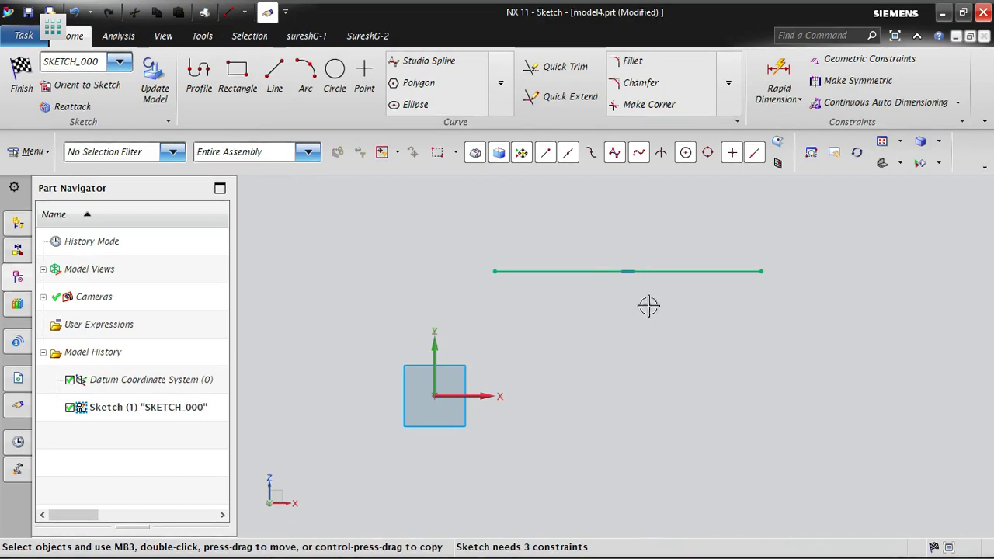
pyautogui.click(275, 77)
pyautogui.click(554, 303)
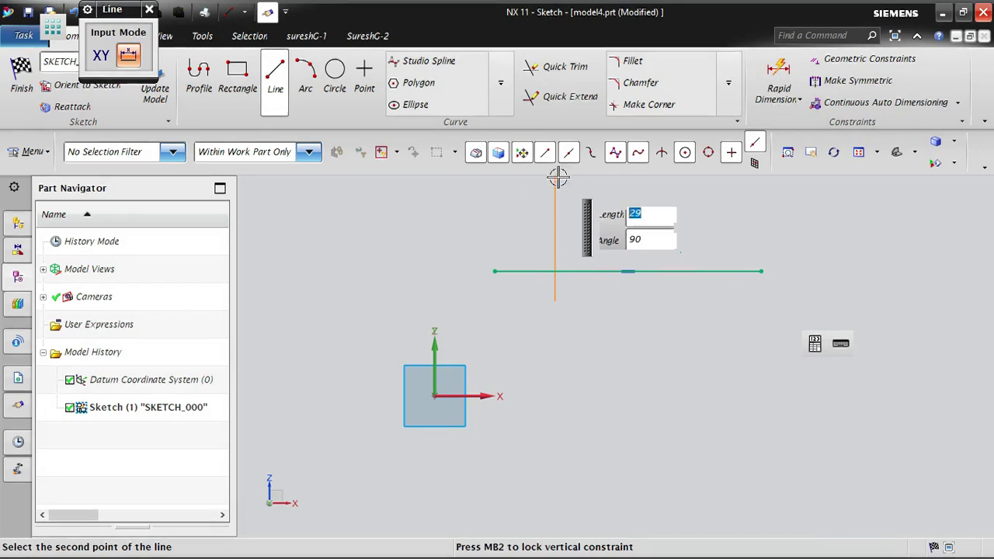
pyautogui.click(794, 444)
pyautogui.press('Escape')
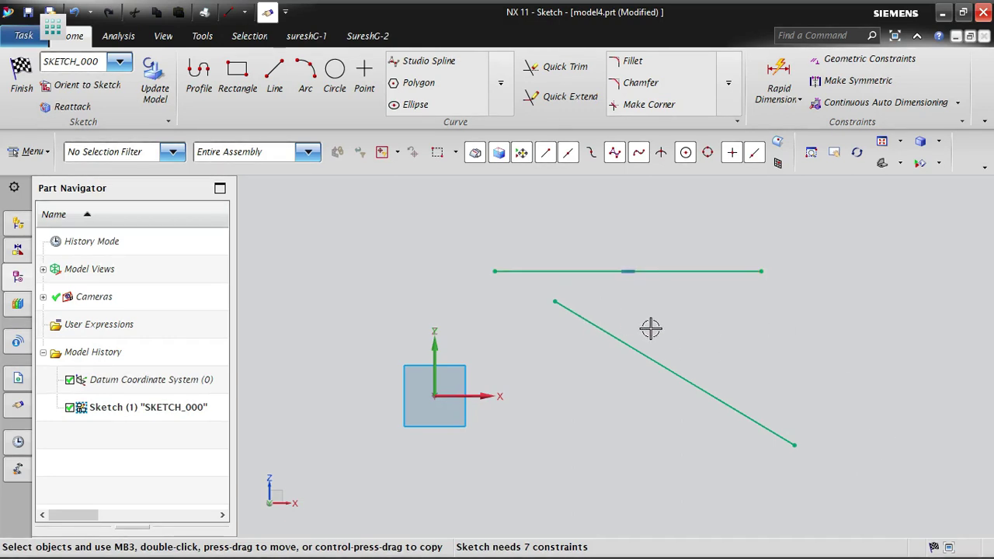
# - Draw a vertical line about 28 long just above the origin, on the -X side of the Z axis
pyautogui.click(275, 76)
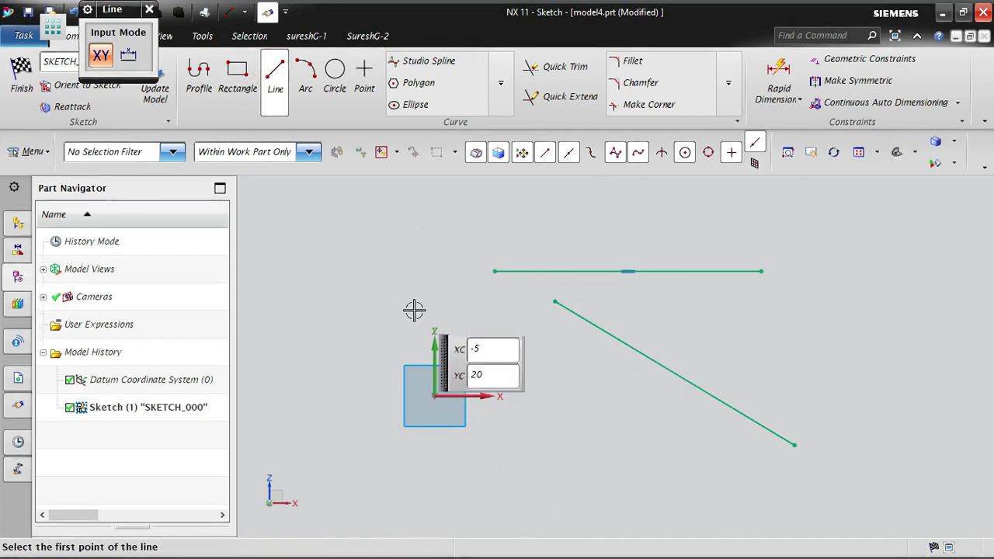
pyautogui.click(410, 188)
pyautogui.press('Escape')
pyautogui.press('Escape')
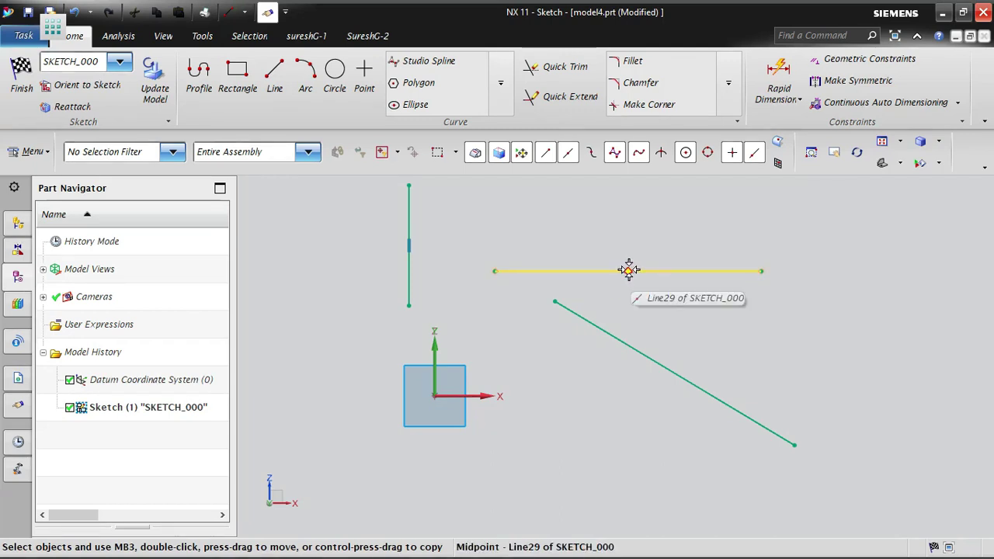
pyautogui.click(635, 341)
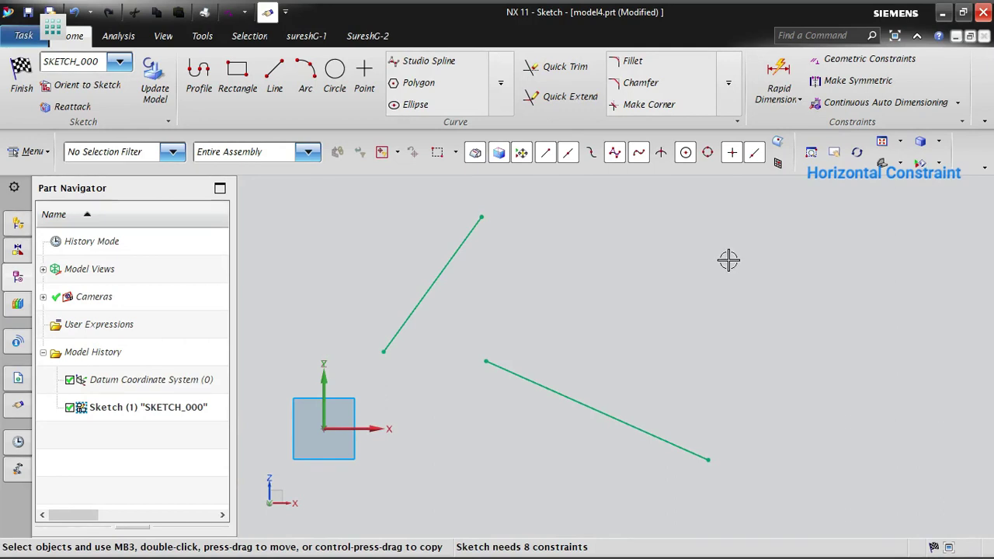
# - Apply the Horizontal constraint to the lower slanted line and the Vertical constraint to the upper one, and close the constraints dialog
pyautogui.click(854, 60)
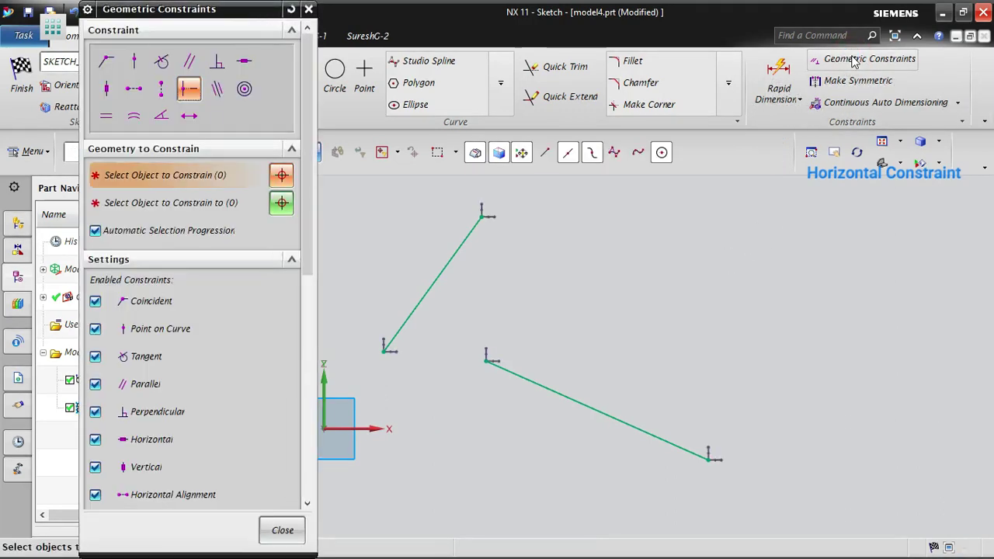
pyautogui.click(244, 62)
pyautogui.click(645, 426)
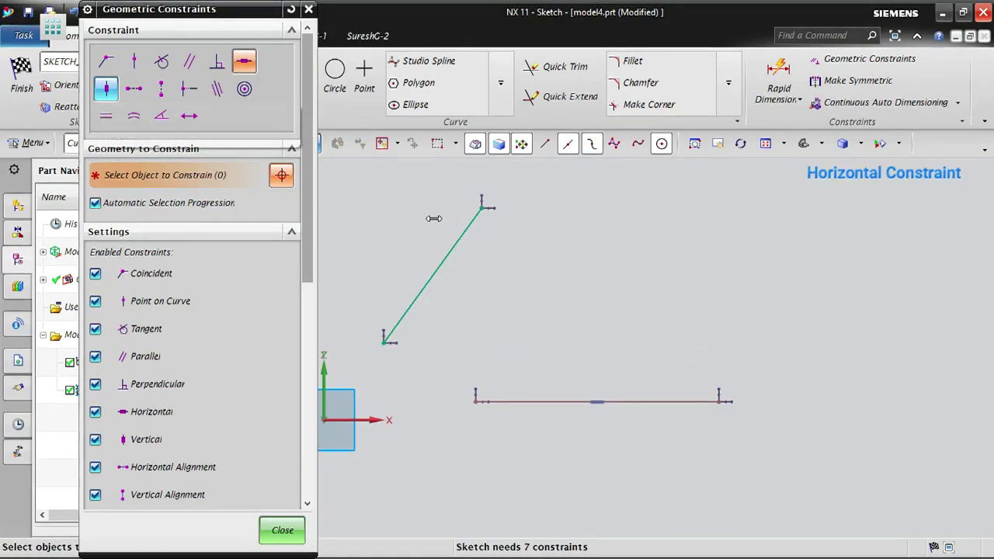
pyautogui.click(107, 87)
pyautogui.click(457, 236)
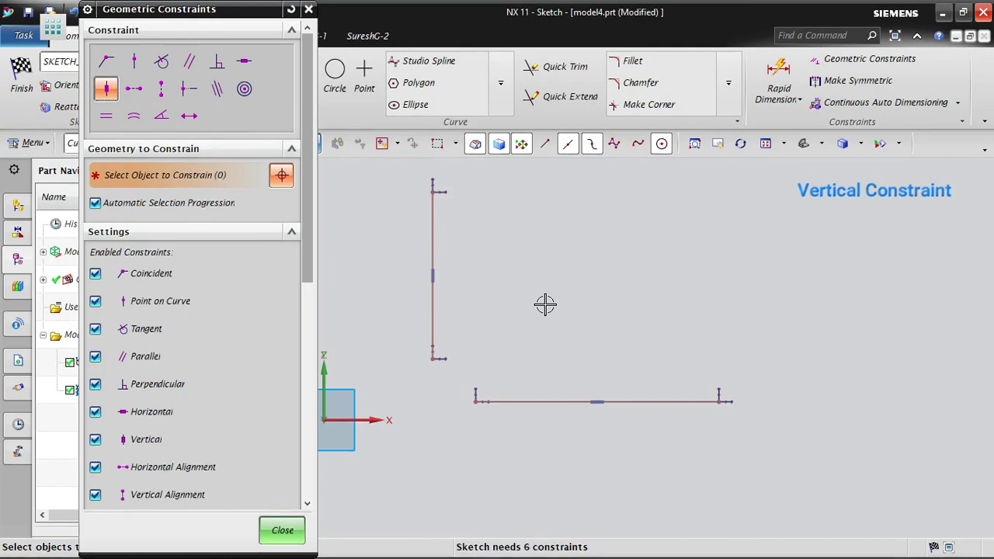
pyautogui.middleClick(623, 283)
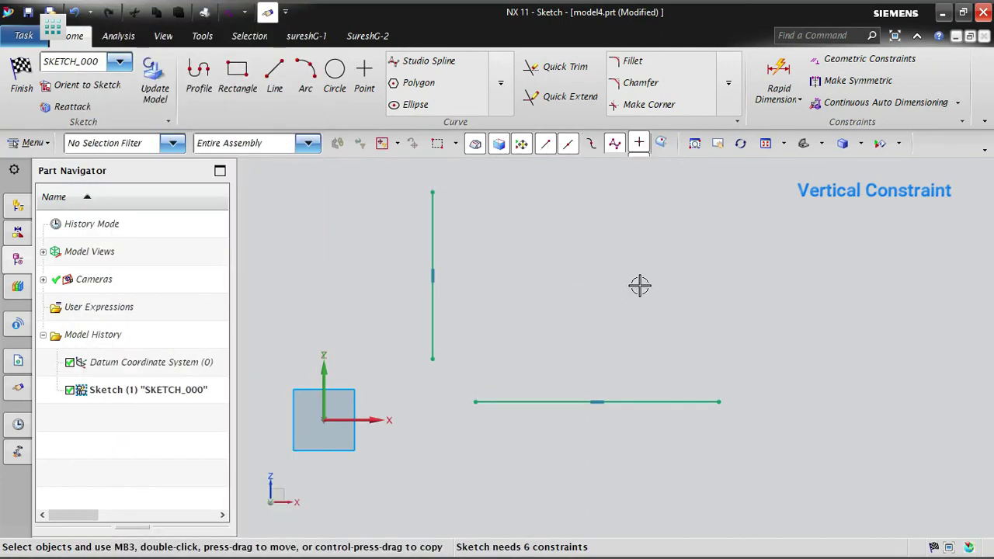
# - Draw a slanted line about 87 long at 239° in an empty area of the sketch
pyautogui.click(275, 74)
pyautogui.scroll(-3, 372, 441)
pyautogui.scroll(-3, 372, 440)
pyautogui.scroll(4, 718, 313)
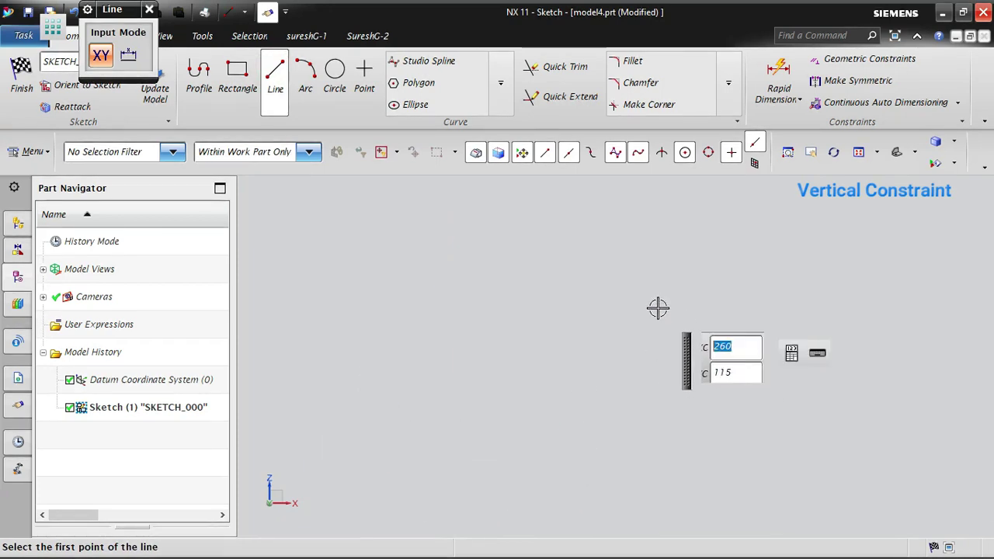
pyautogui.click(459, 237)
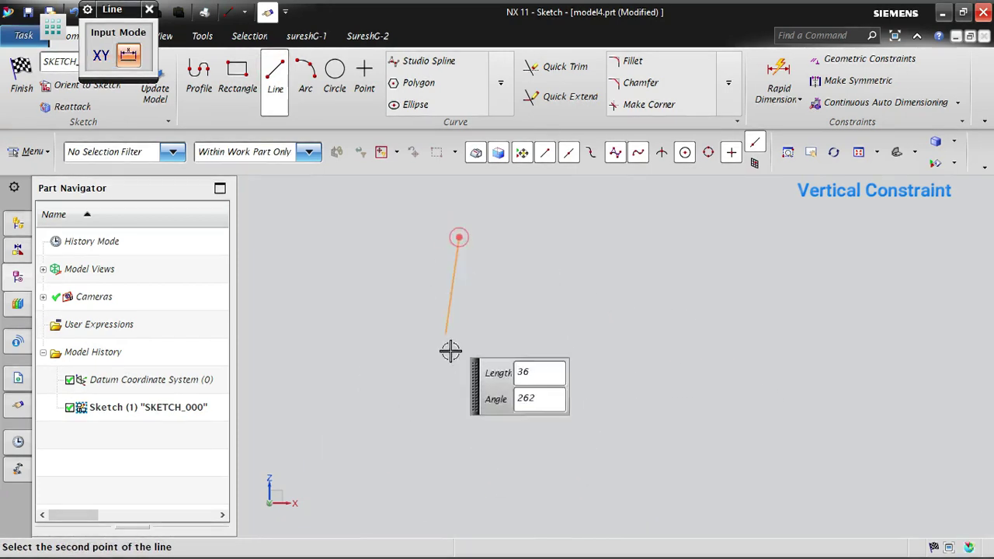
pyautogui.click(336, 441)
# - Draw a second slanted line about 88 long at 302°, to the right of the first and leaning the opposite way
pyautogui.click(272, 82)
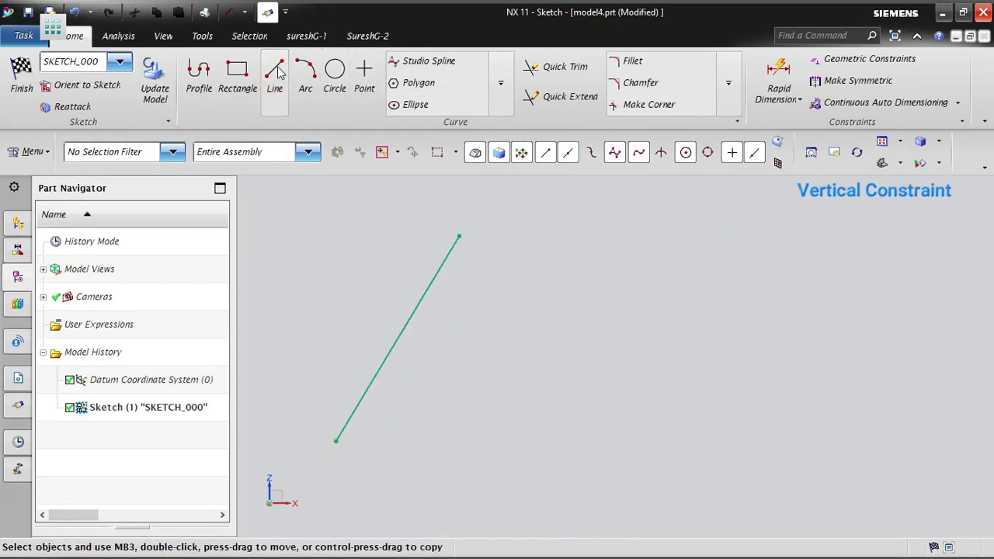
pyautogui.click(275, 77)
pyautogui.click(630, 231)
pyautogui.click(759, 436)
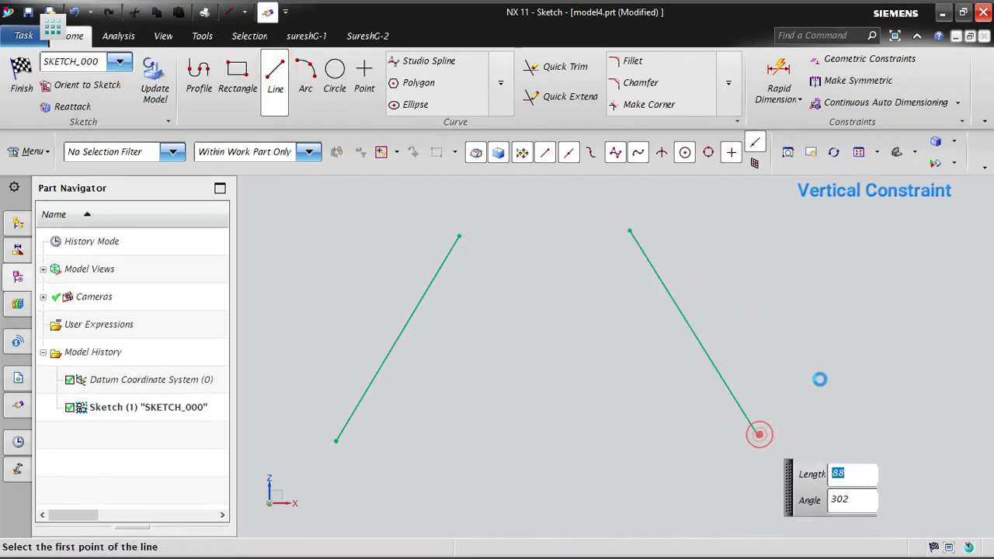
pyautogui.press('Escape')
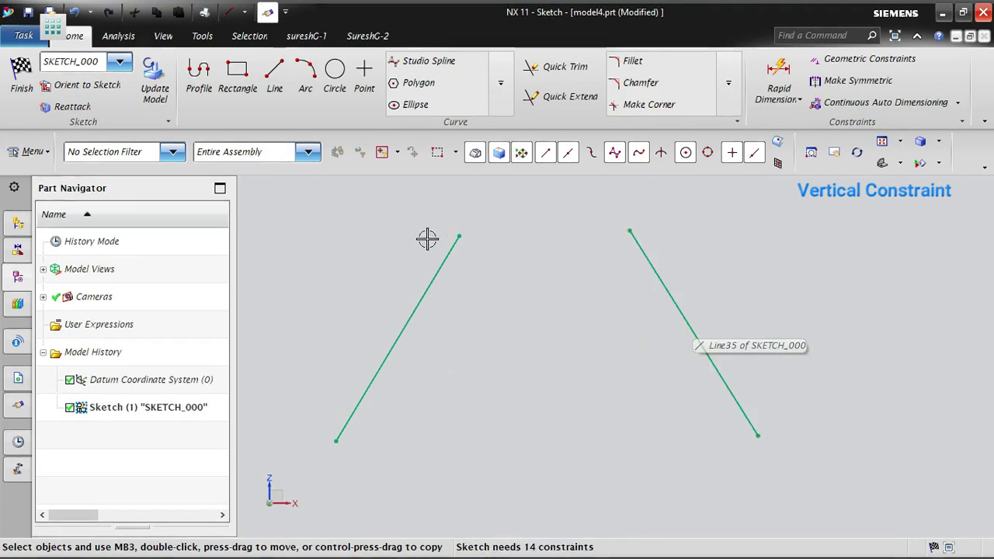
# - Constrain the left slanted line to be vertical and the right line to be perpendicular to it, and close the dialog
pyautogui.click(835, 64)
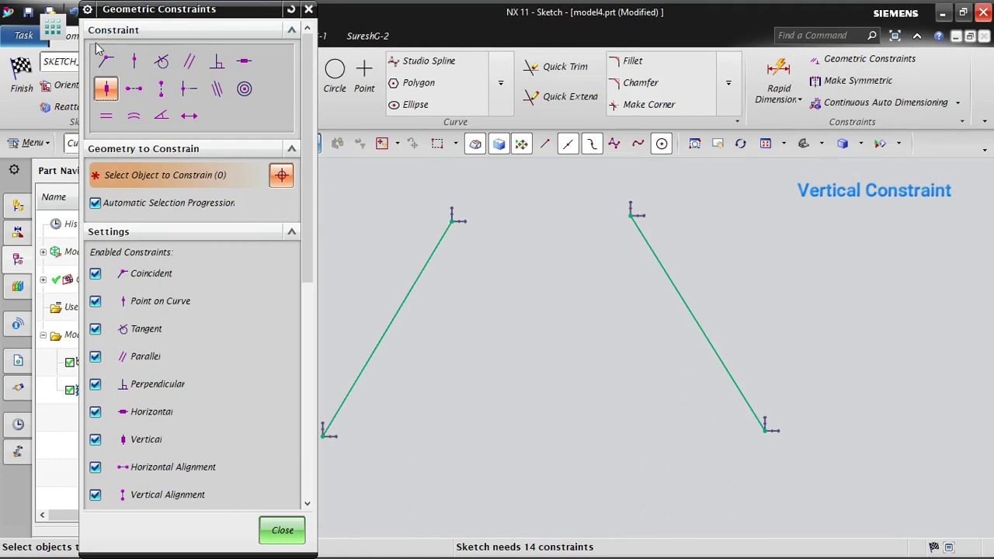
pyautogui.click(415, 291)
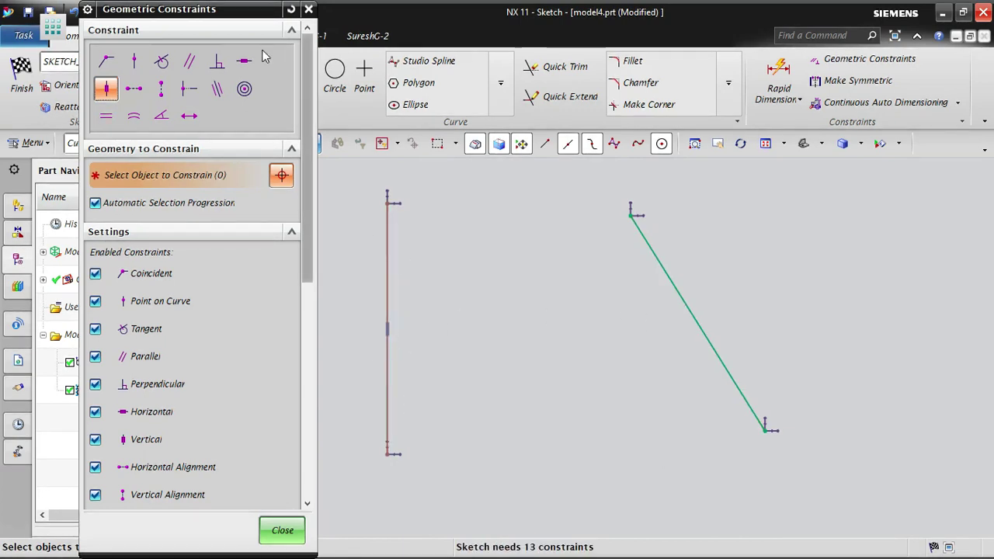
pyautogui.click(217, 64)
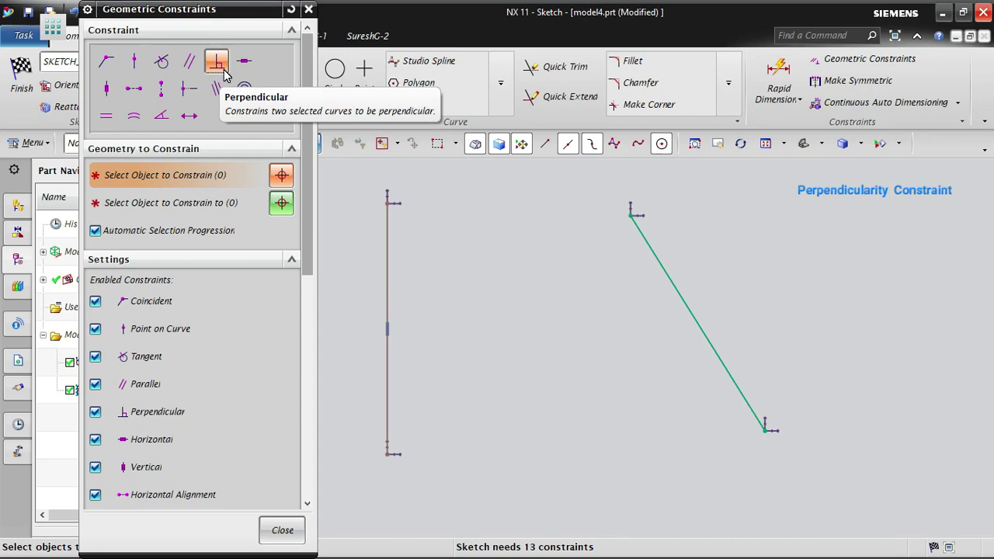
pyautogui.click(683, 290)
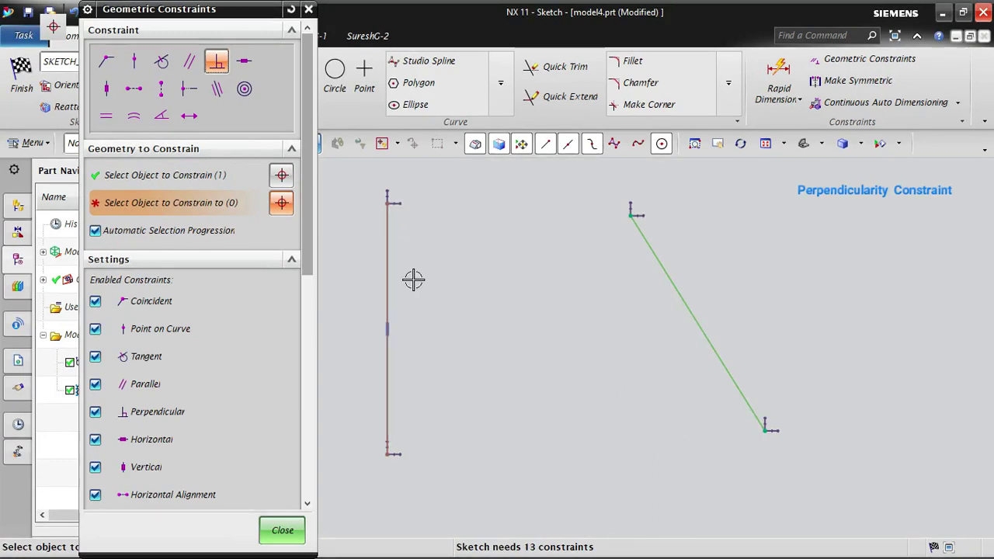
pyautogui.click(389, 262)
pyautogui.scroll(-5, 477, 490)
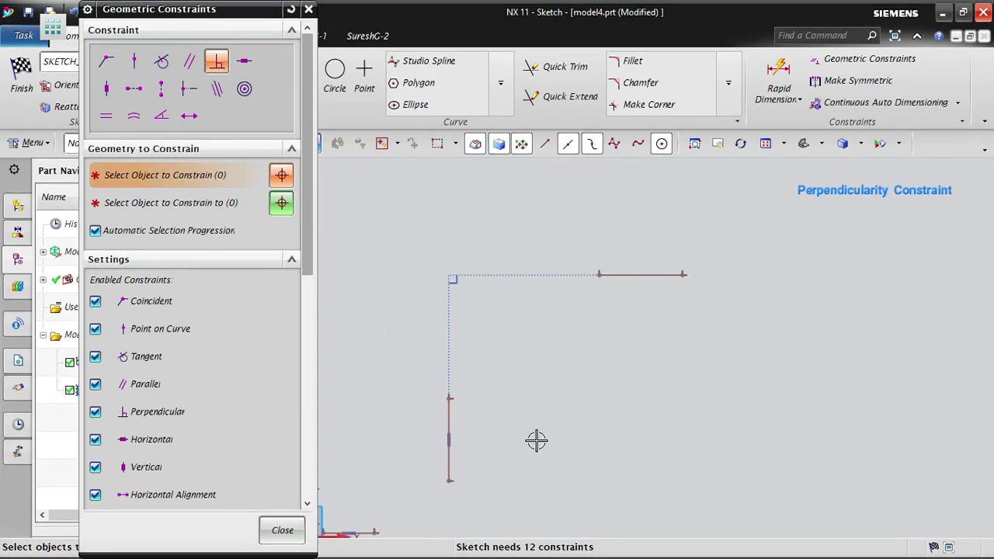
pyautogui.middleClick(575, 425)
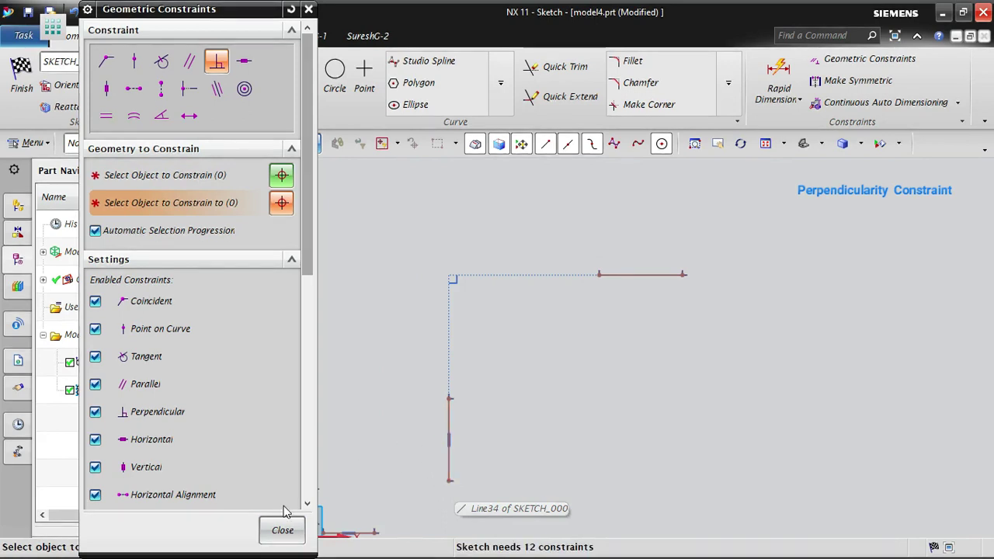
pyautogui.click(282, 530)
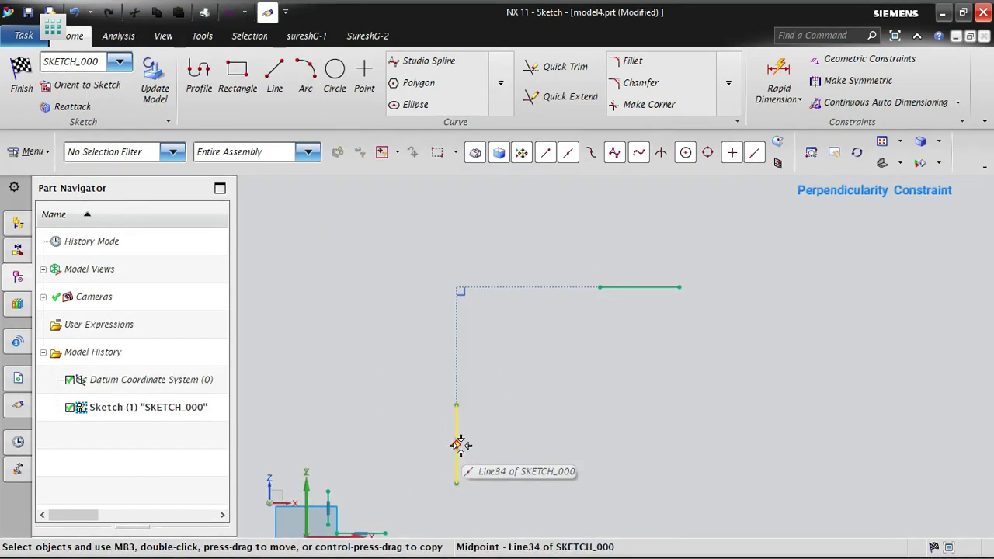
# - Stretch and shift the vertical line by its upper endpoint, and inspect the perpendicular constraint symbol at the projected corner
pyautogui.moveTo(456, 405)
pyautogui.mouseDown()
pyautogui.moveTo(504, 394)
pyautogui.moveTo(487, 396)
pyautogui.mouseUp()
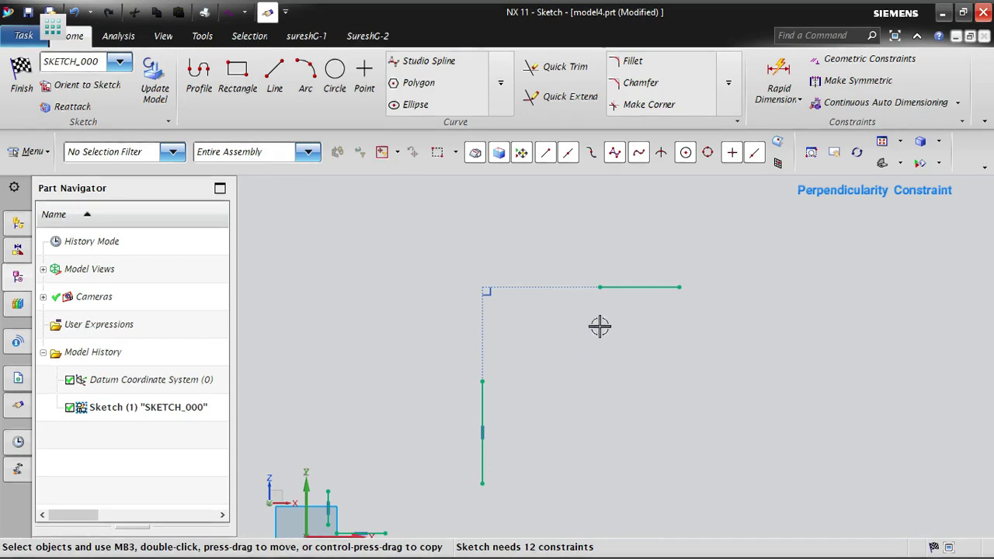
pyautogui.scroll(5, 527, 292)
pyautogui.scroll(4, 364, 257)
pyautogui.scroll(2, 407, 325)
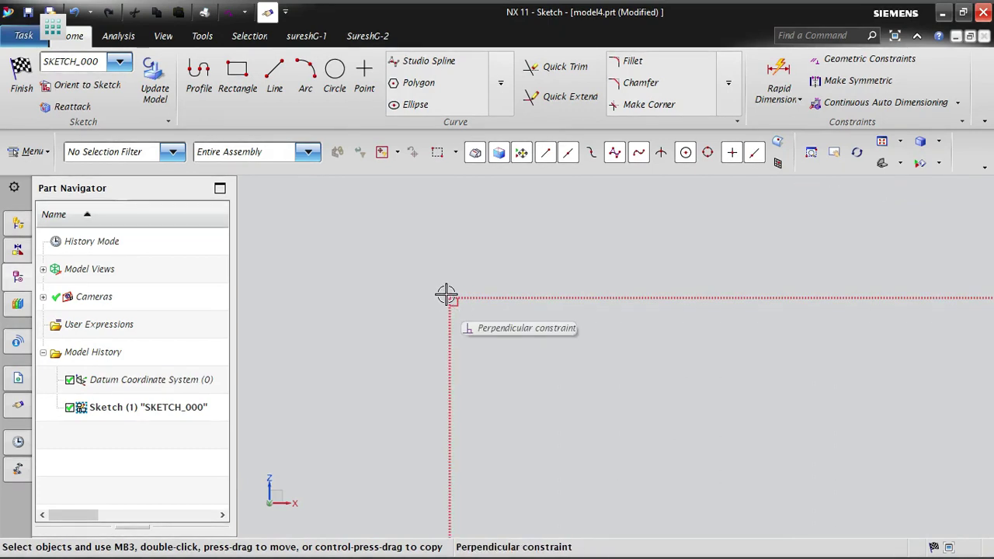
pyautogui.scroll(-5, 380, 268)
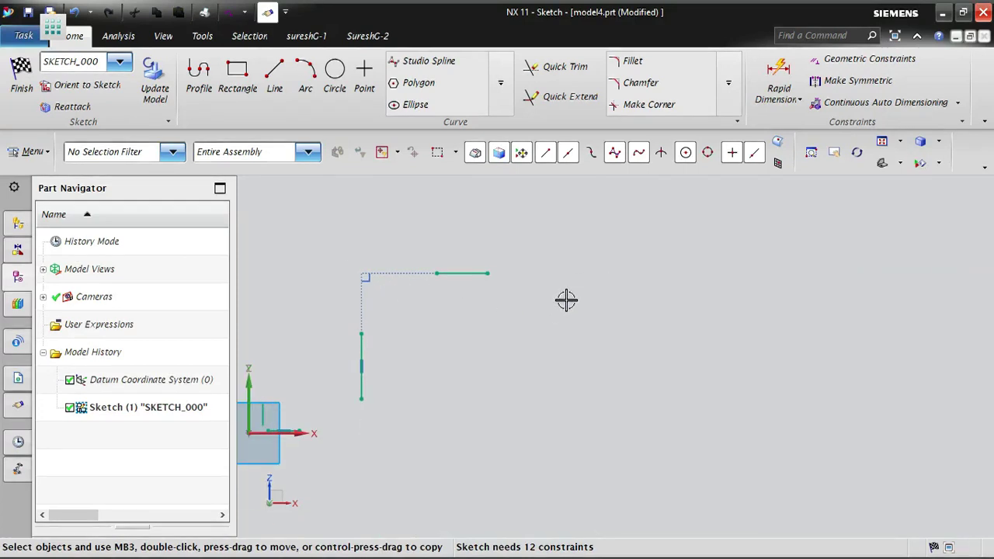
# - Draw two non-parallel slanted lines in an empty area of the sketch, the right one about 255 long at 324°
pyautogui.scroll(2, 806, 243)
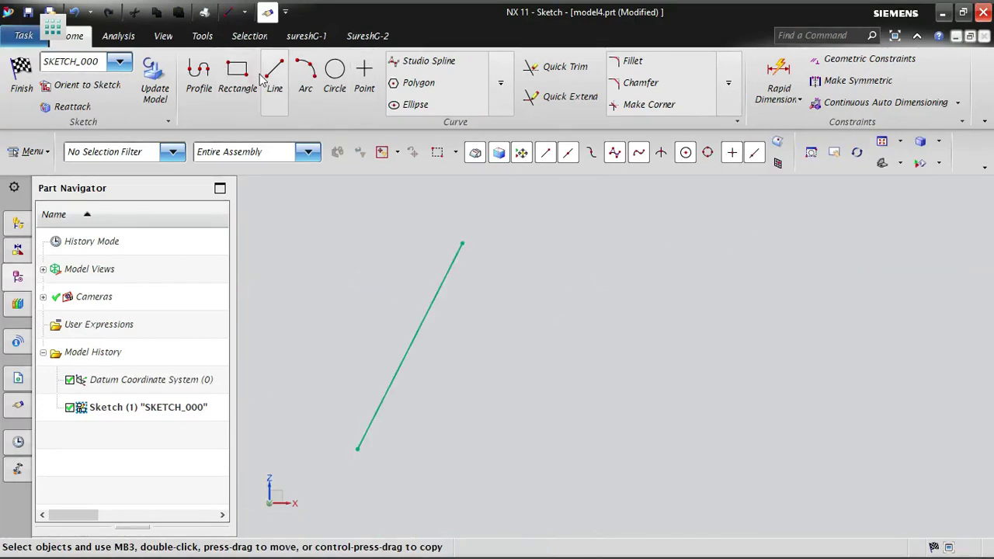
pyautogui.click(255, 71)
pyautogui.click(273, 72)
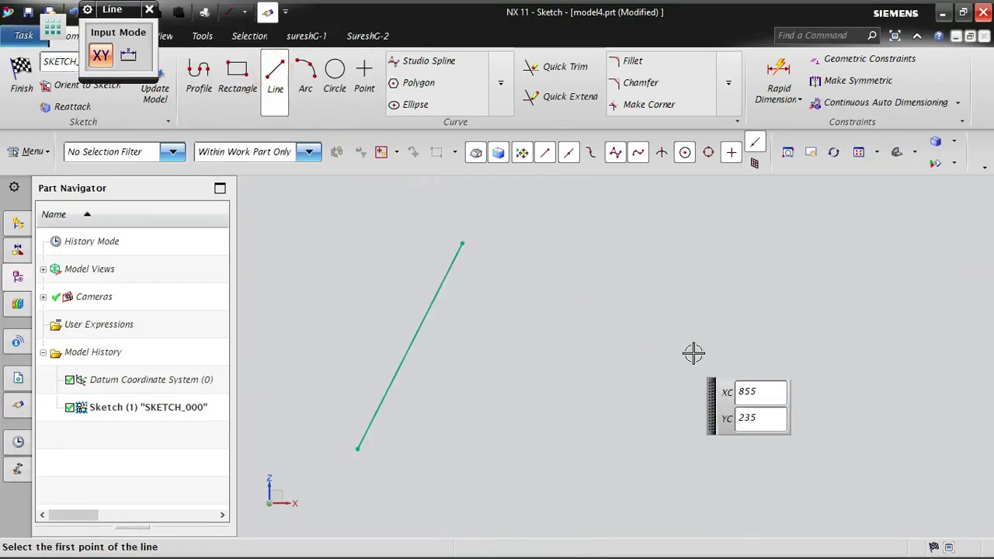
pyautogui.click(676, 260)
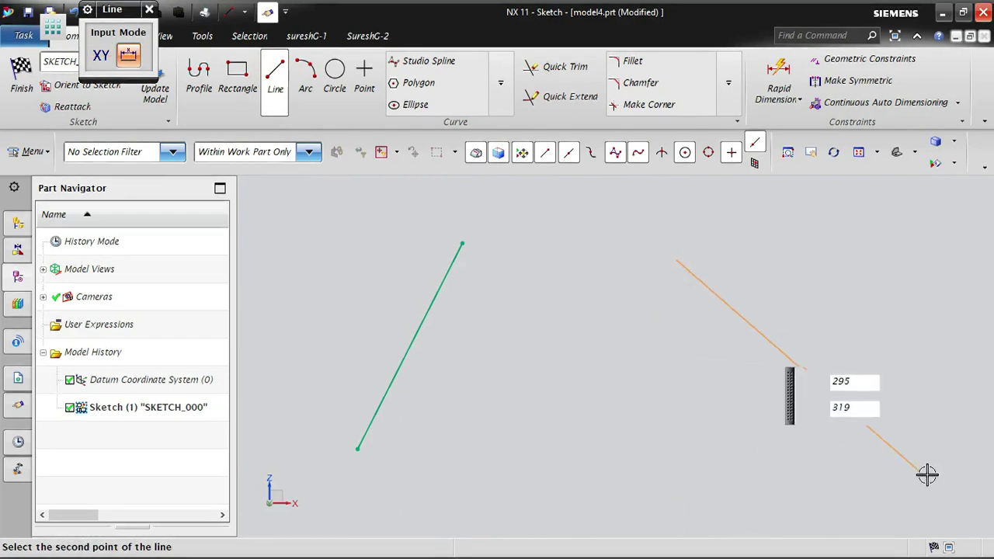
pyautogui.click(909, 429)
pyautogui.press('Escape')
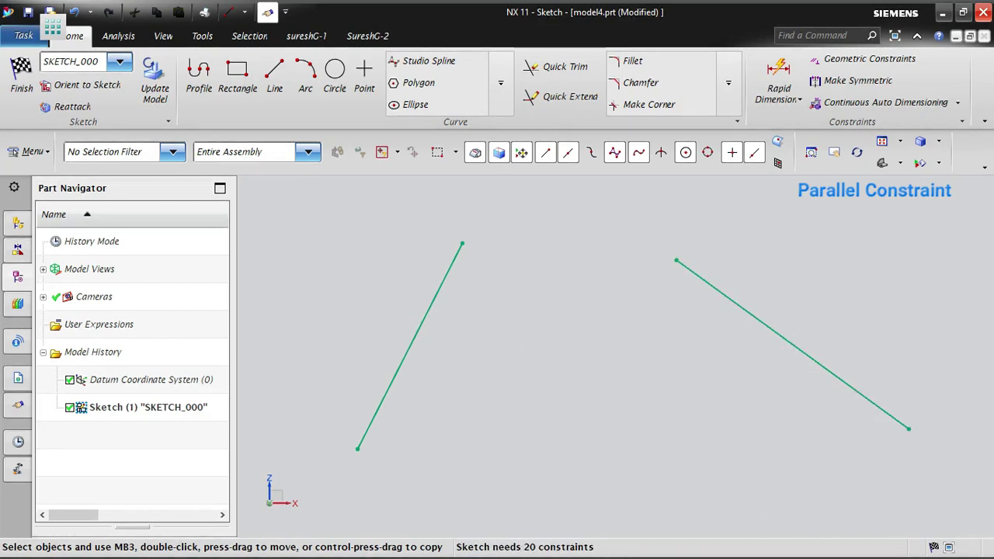
# - Try a Parallel constraint between the left and right slanted lines, close the dialog and undo the constraint
pyautogui.click(850, 62)
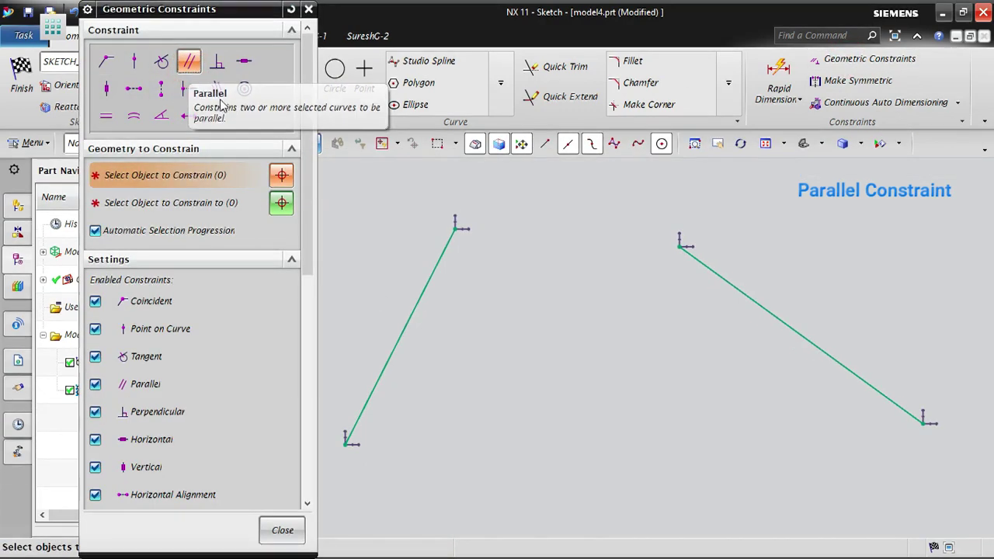
pyautogui.click(188, 62)
pyautogui.click(428, 289)
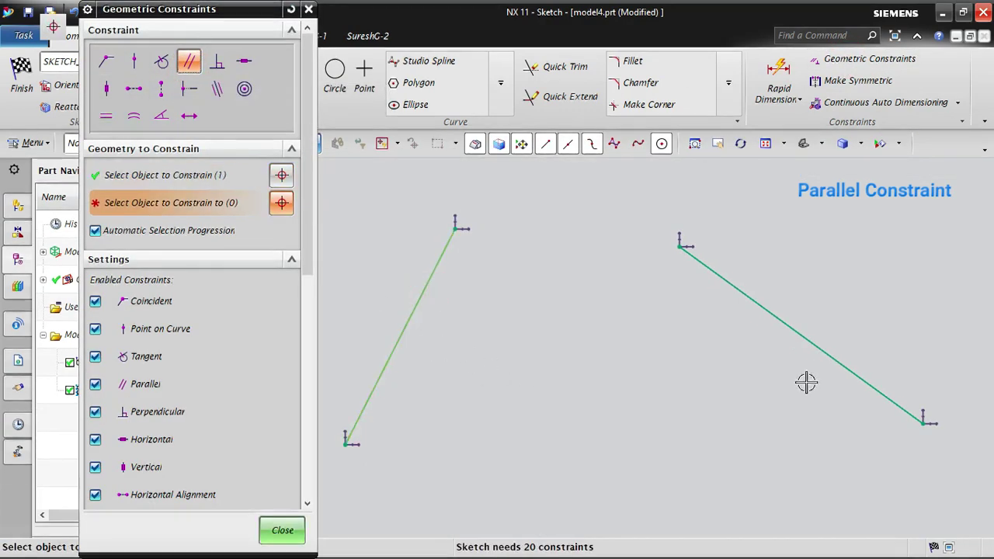
pyautogui.click(801, 325)
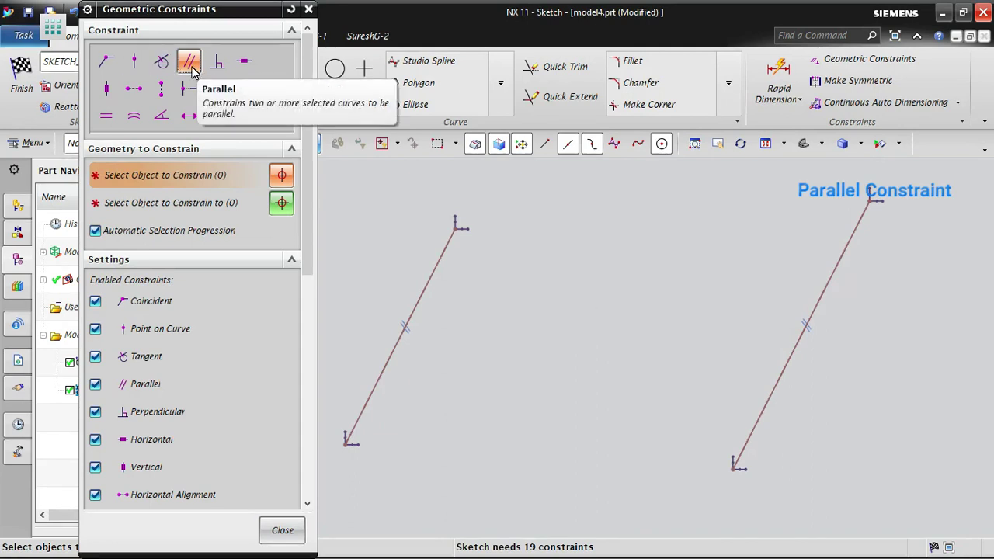
pyautogui.click(283, 531)
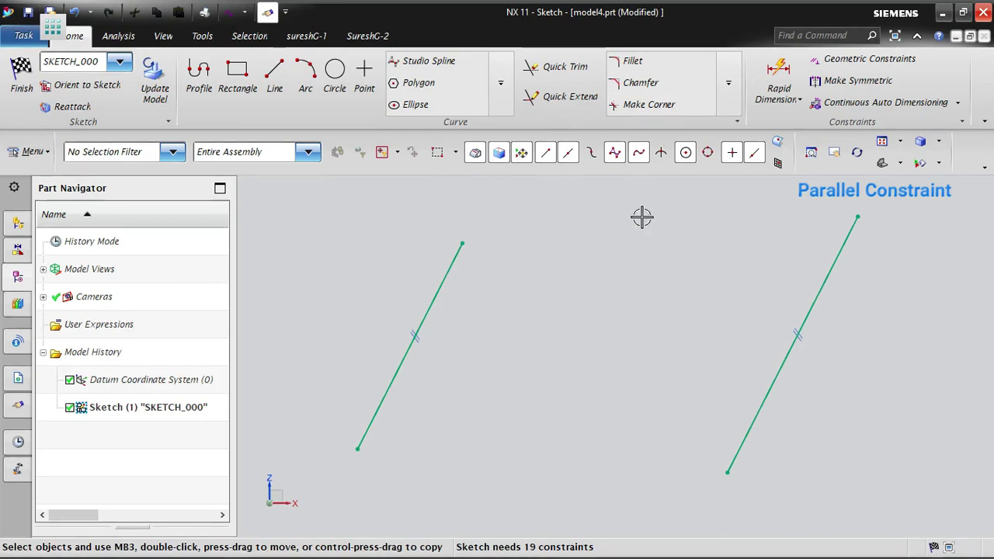
pyautogui.hotkey('ctrl', 'z')
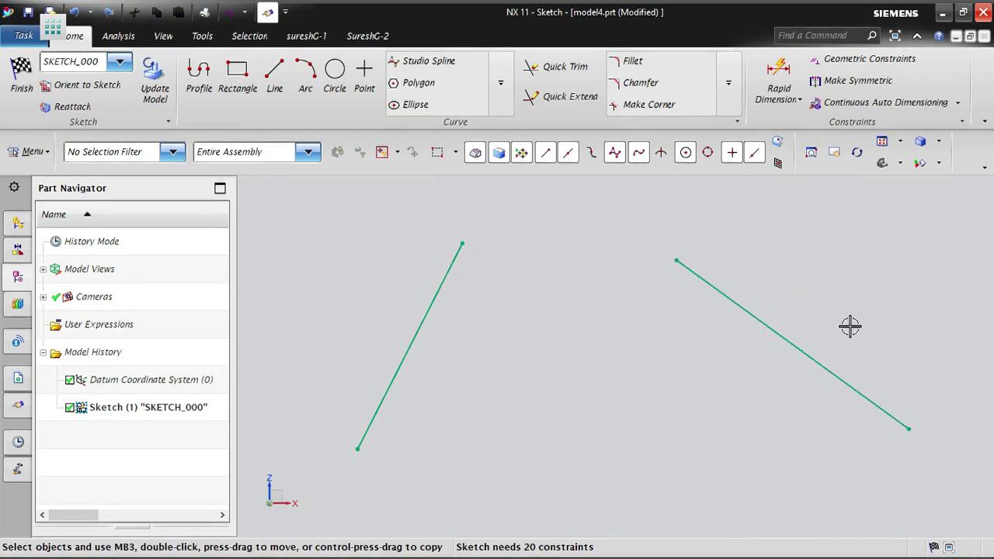
# - Constrain the right slanted line to be parallel to the left slanted line
pyautogui.click(833, 59)
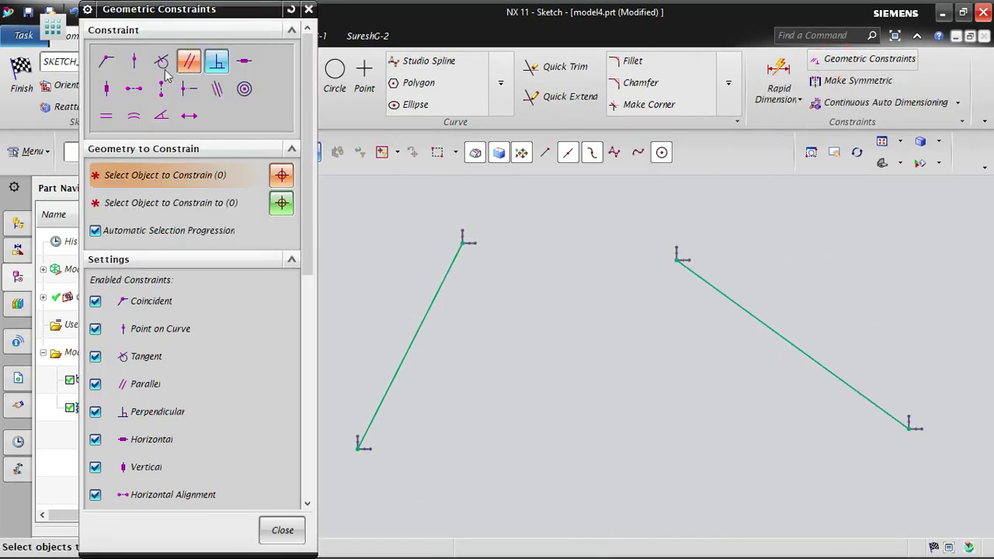
pyautogui.click(191, 63)
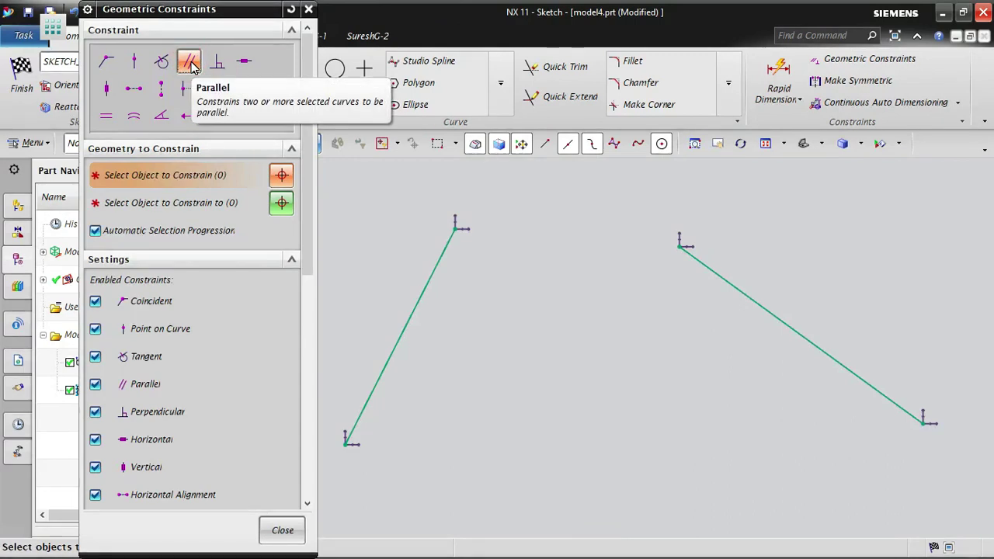
pyautogui.click(421, 288)
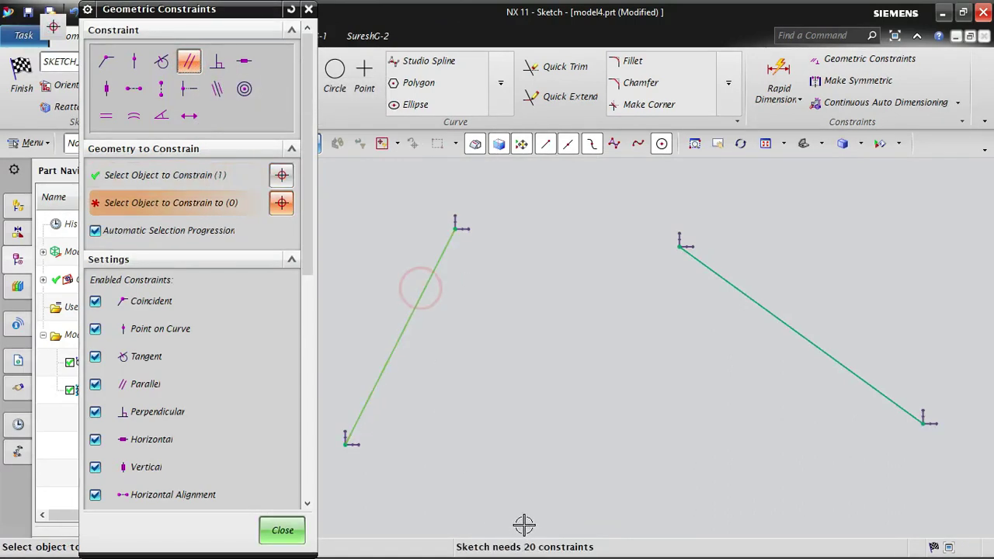
pyautogui.click(791, 332)
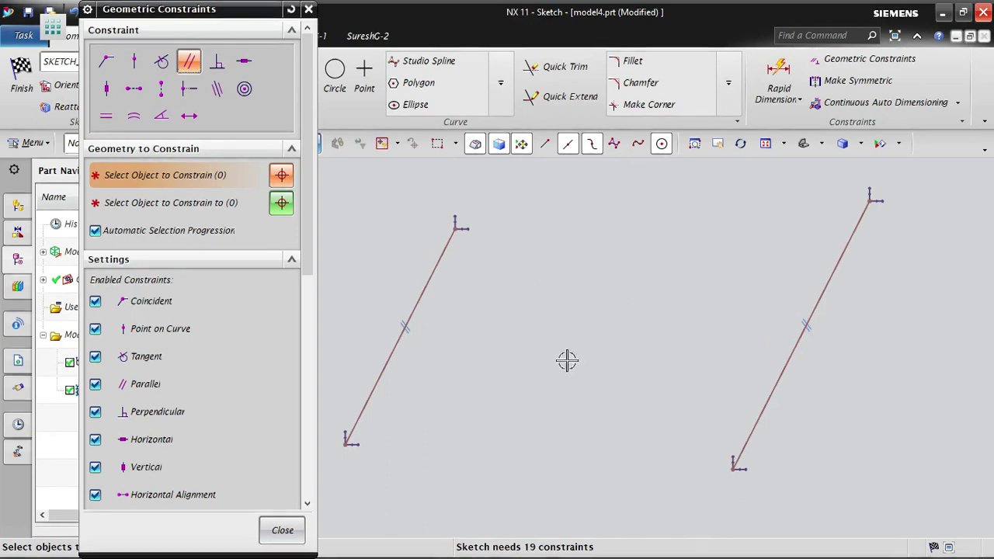
pyautogui.scroll(-2, 614, 334)
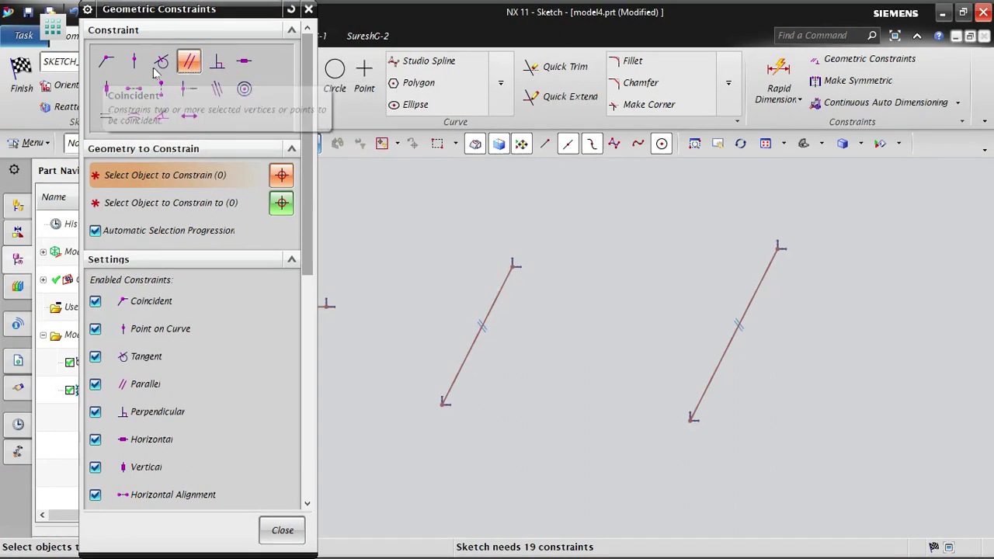
pyautogui.middleClick(572, 300)
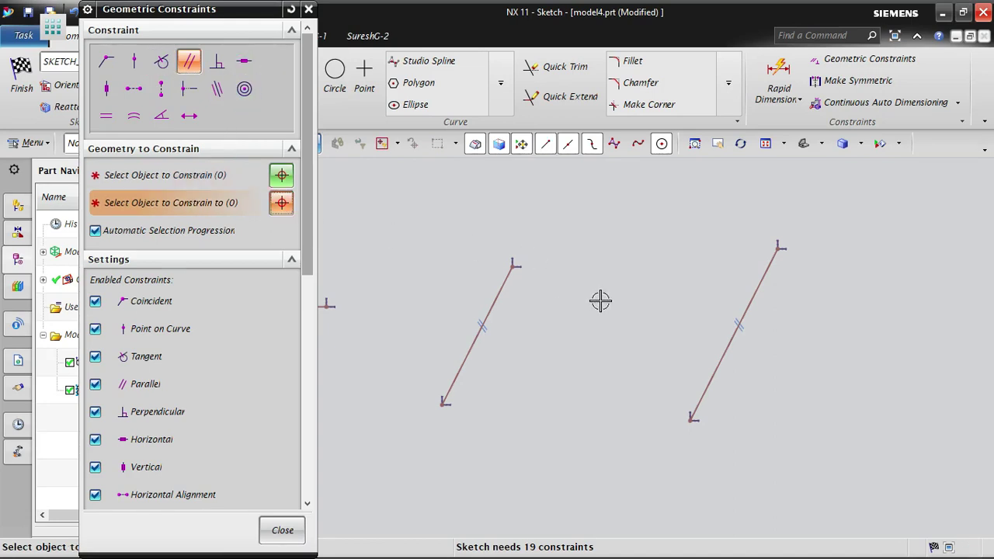
pyautogui.scroll(5, 599, 297)
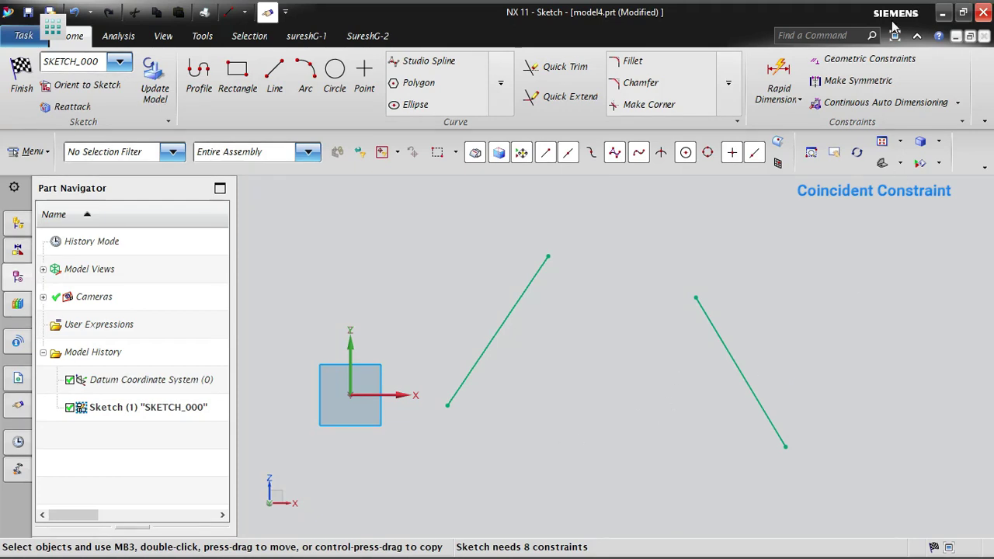
# - Make the right line's upper endpoint coincident with the left line's upper endpoint
pyautogui.click(863, 63)
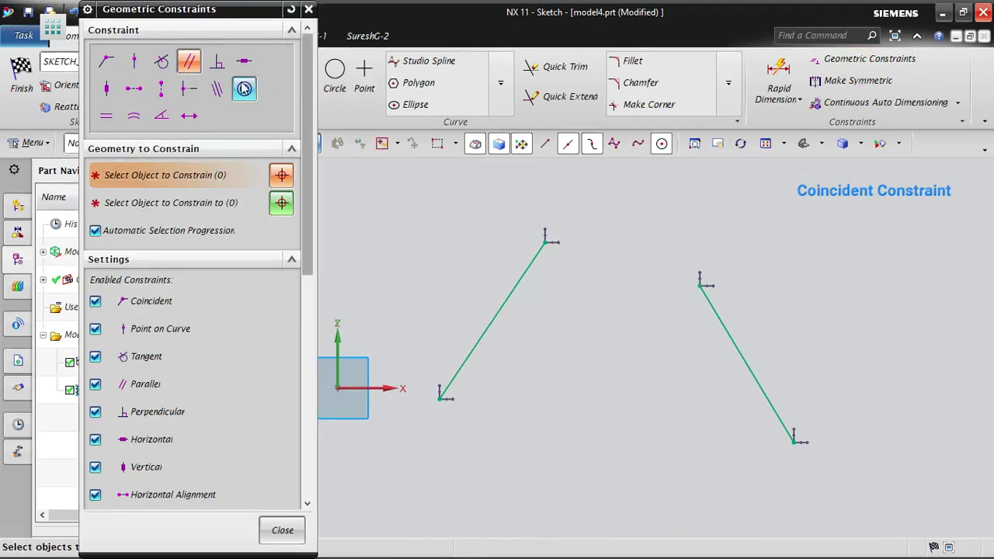
pyautogui.click(106, 62)
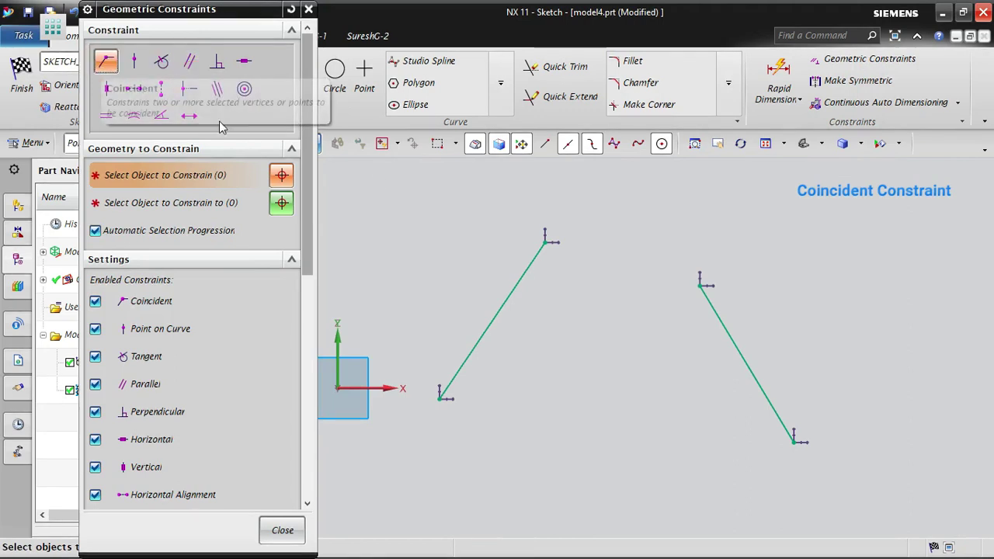
pyautogui.click(702, 287)
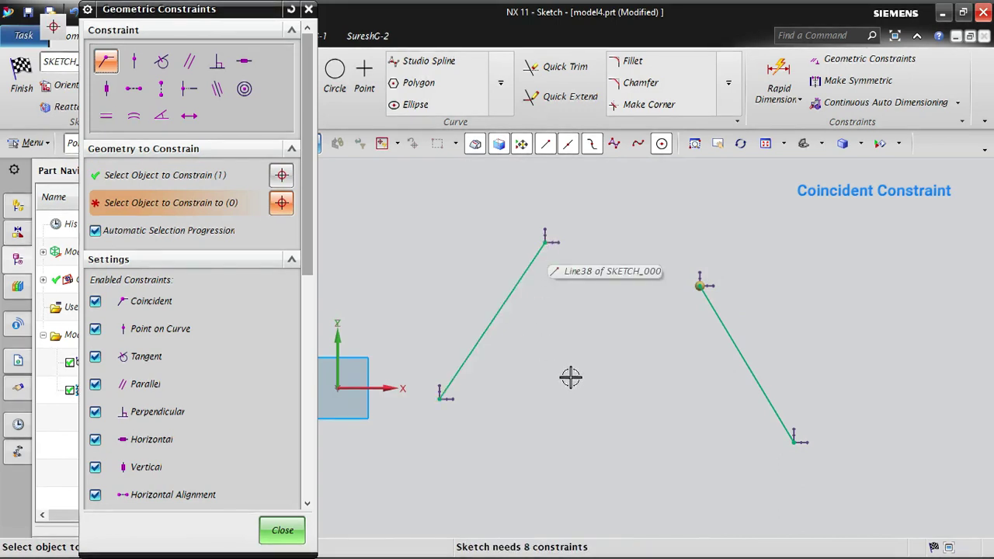
pyautogui.click(545, 244)
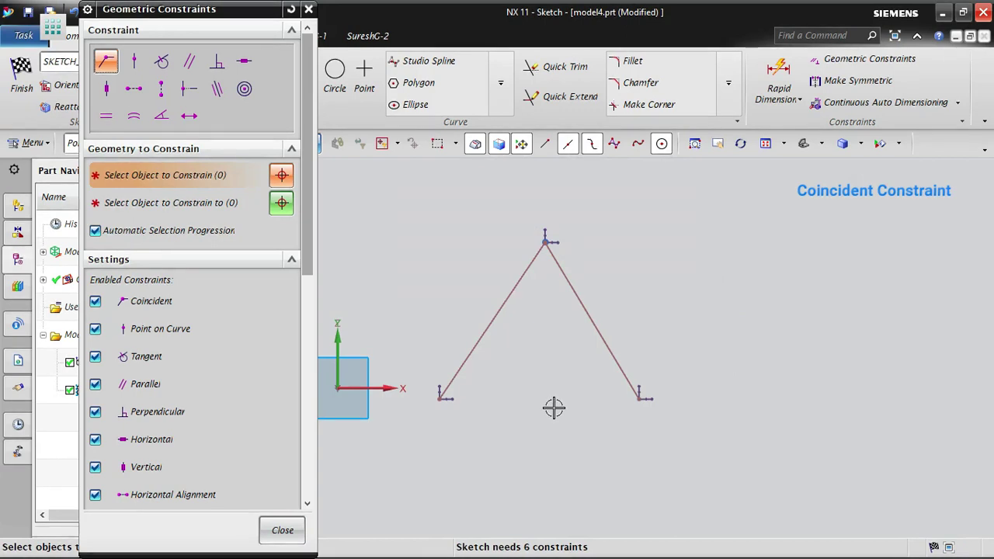
# - Draw a small circle in the empty area to the upper right of the two joined lines
pyautogui.click(335, 67)
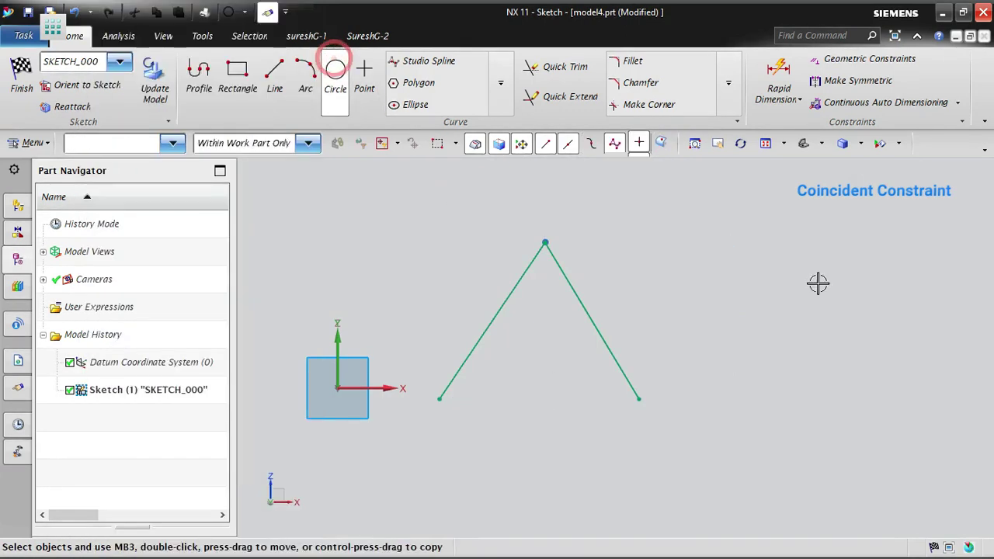
pyautogui.click(815, 271)
pyautogui.click(855, 247)
pyautogui.press('Escape')
pyautogui.scroll(-1, 924, 248)
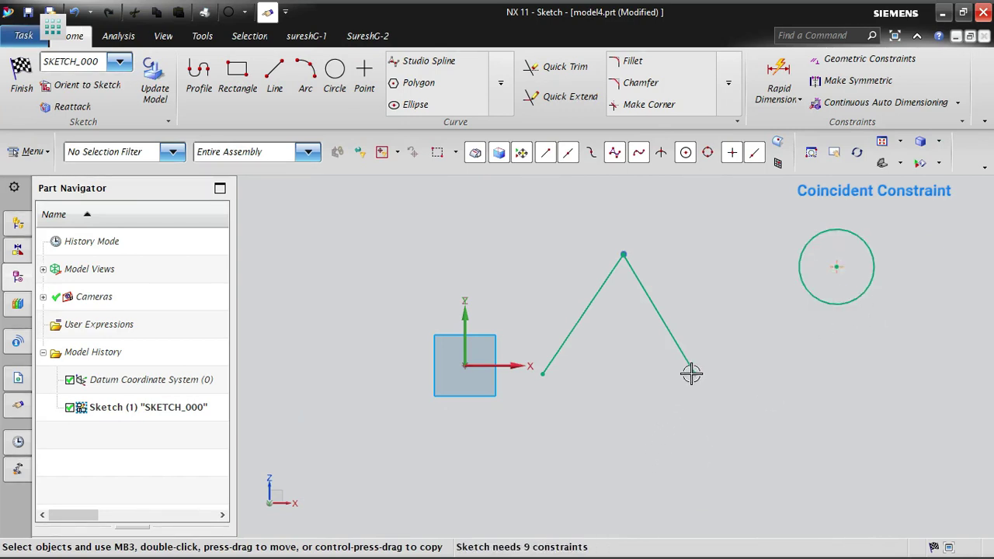
# - Make the circle's center coincident with the lower endpoint of the right line
pyautogui.click(821, 63)
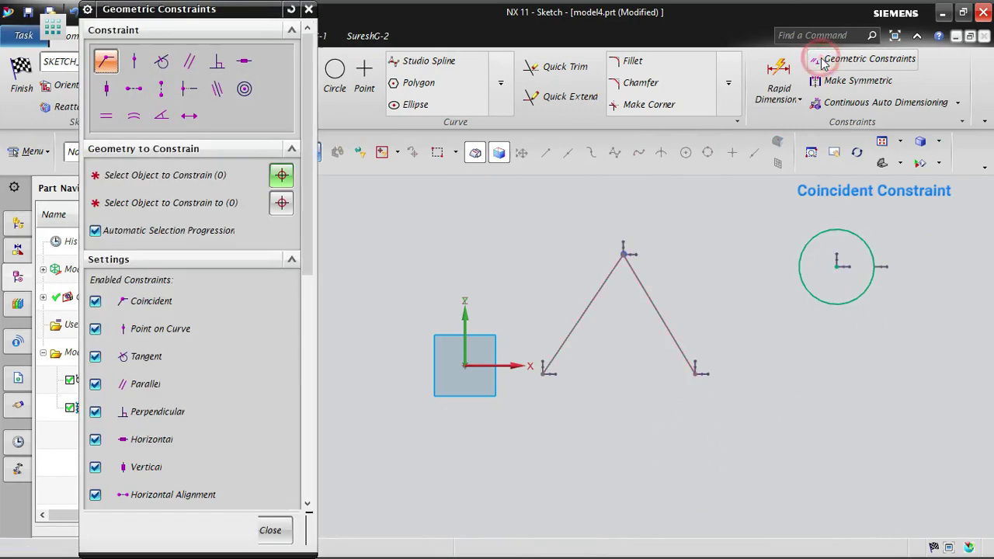
pyautogui.click(104, 60)
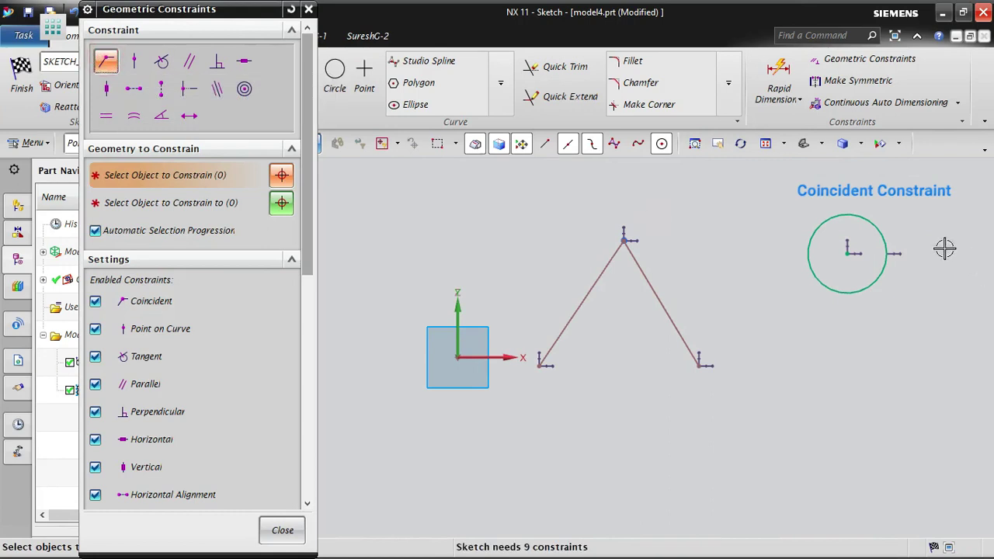
pyautogui.click(852, 252)
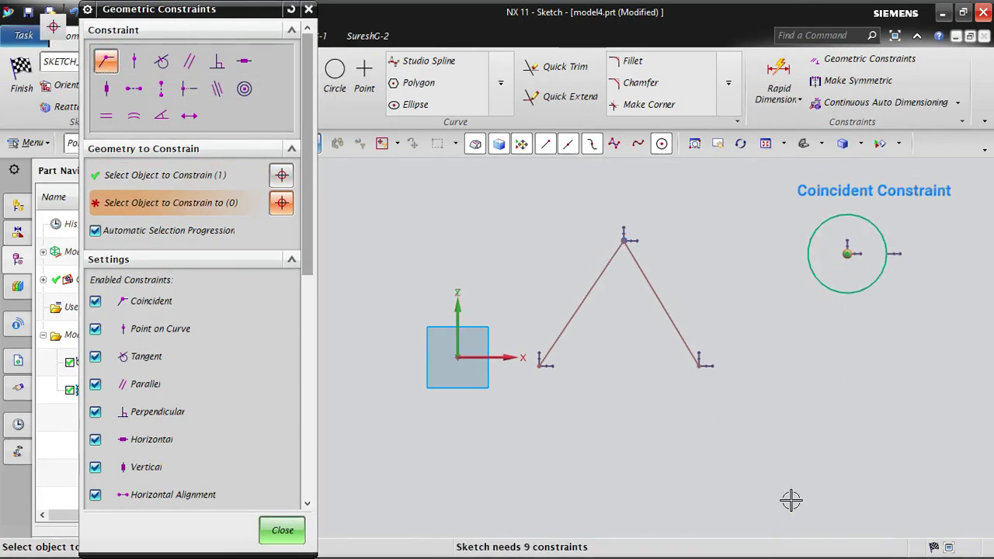
pyautogui.click(698, 365)
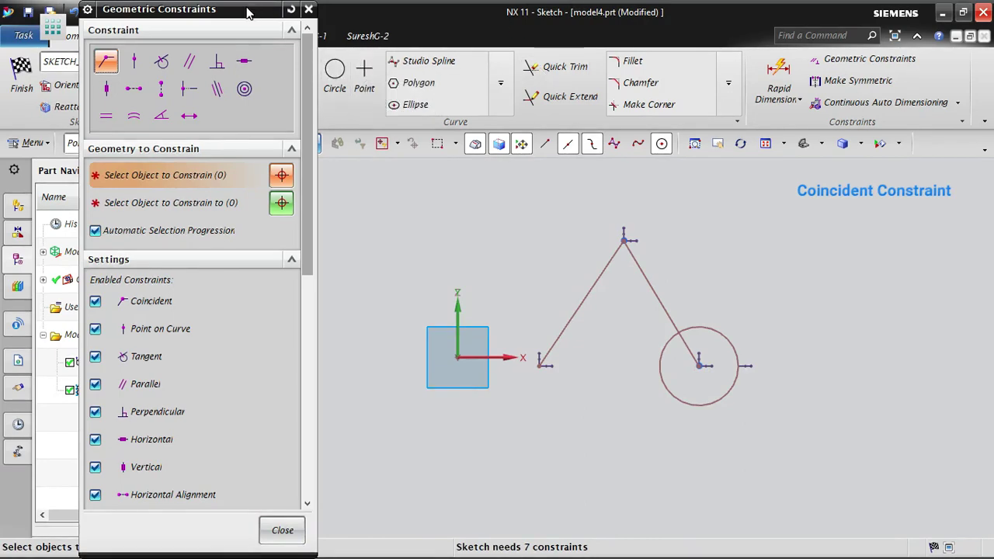
# - Draw a three-point arc with a radius of about 156, above and to the left of the lines' shared apex
pyautogui.moveTo(272, 11); pyautogui.dragTo(163, 101)
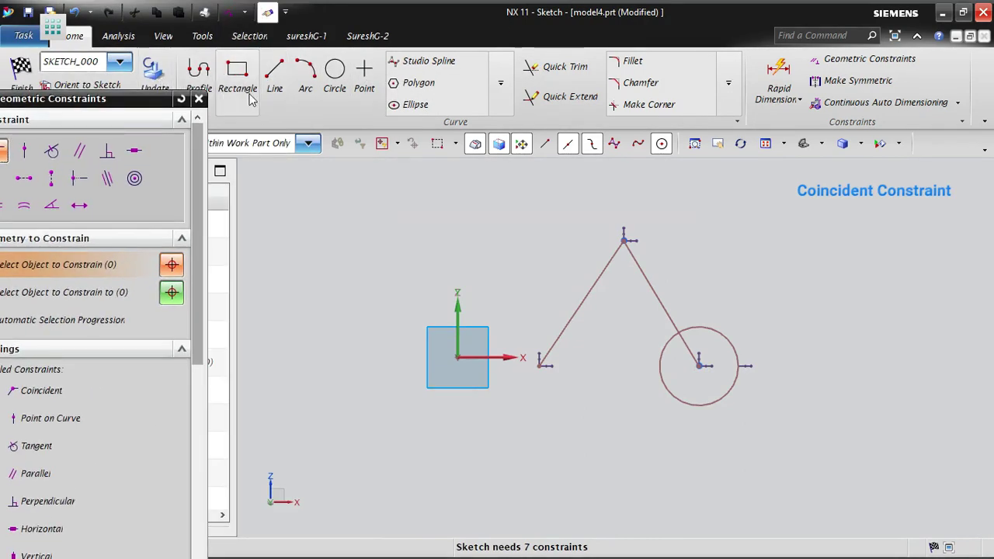
pyautogui.click(306, 78)
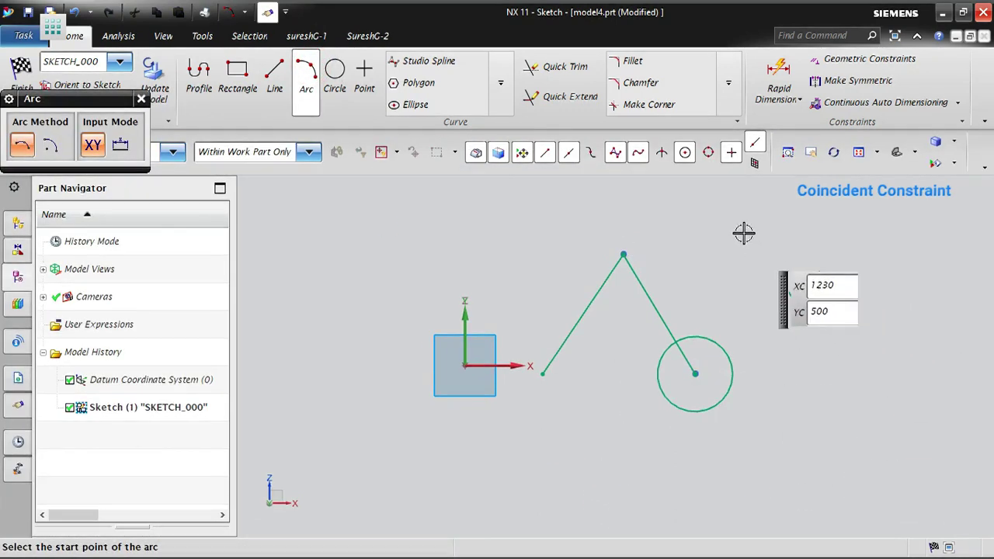
pyautogui.click(490, 230)
pyautogui.click(559, 211)
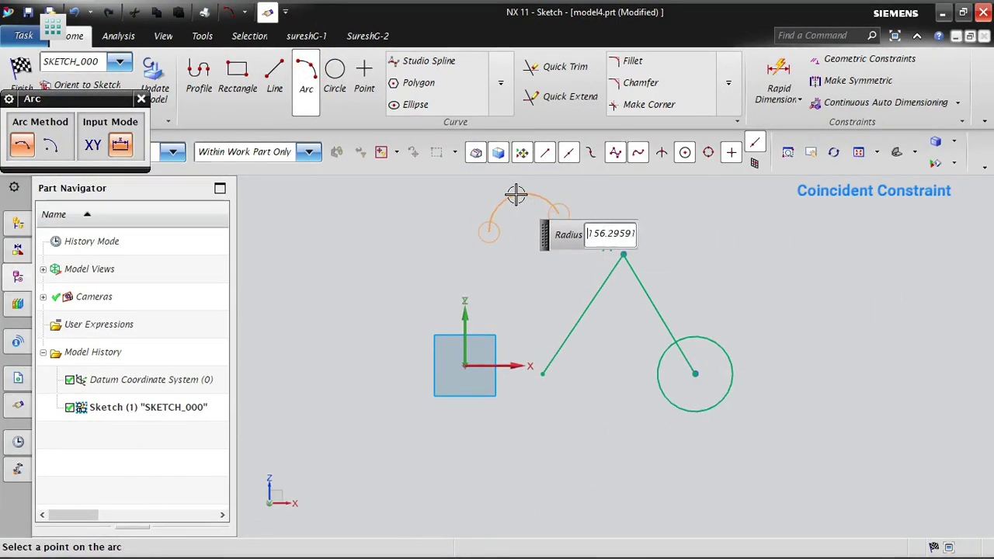
pyautogui.click(517, 194)
pyautogui.press('Escape')
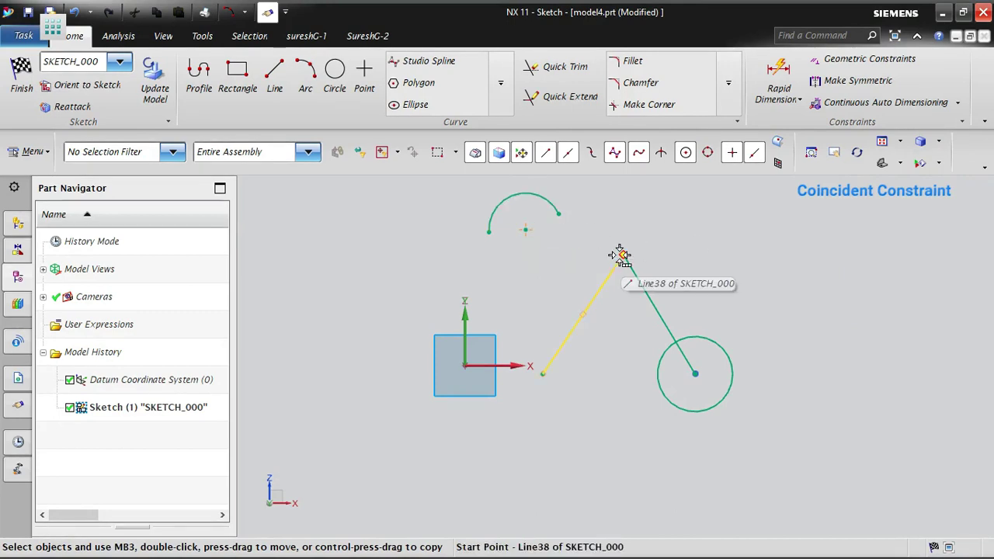
# - Make the arc's center coincident with the start point of the left line at the shared apex, and close the dialog
pyautogui.click(833, 62)
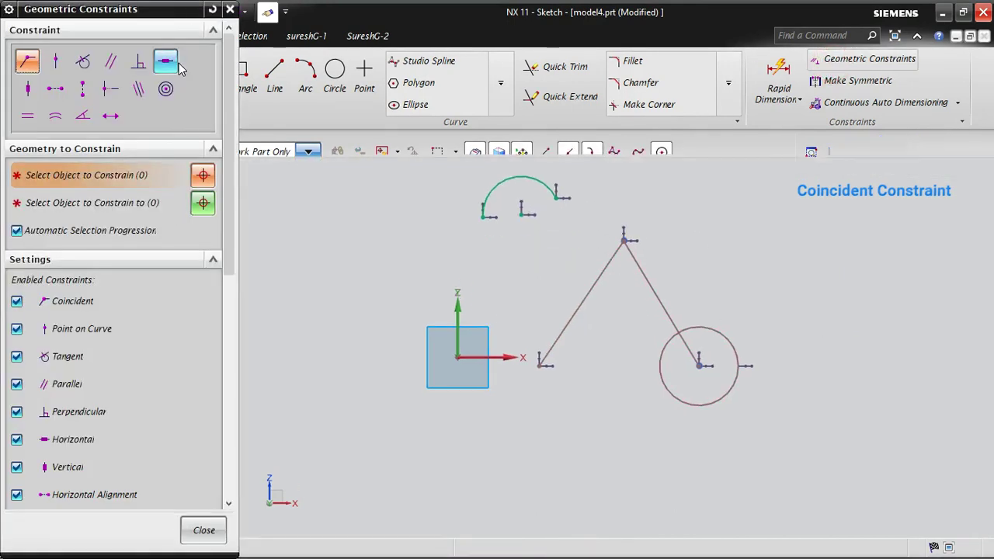
pyautogui.click(28, 61)
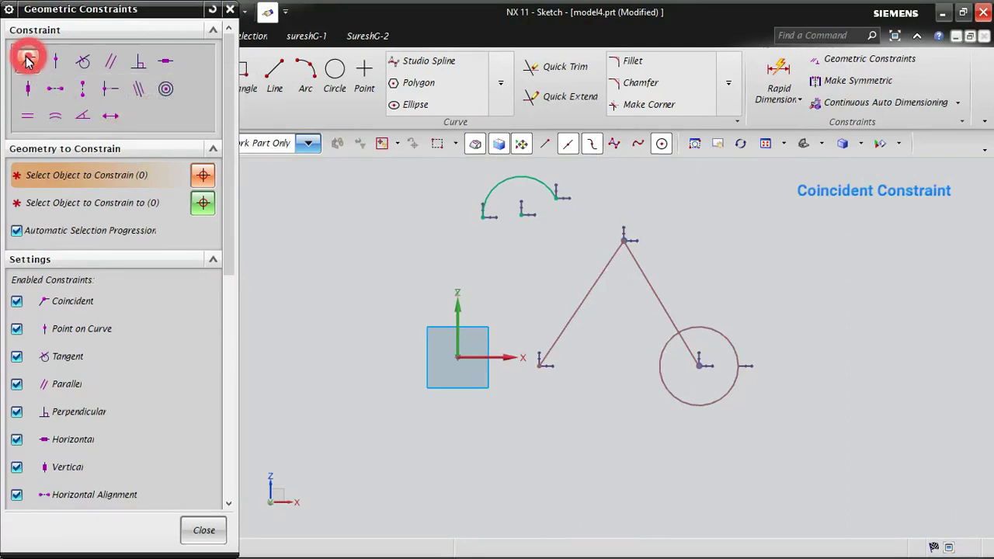
pyautogui.click(521, 213)
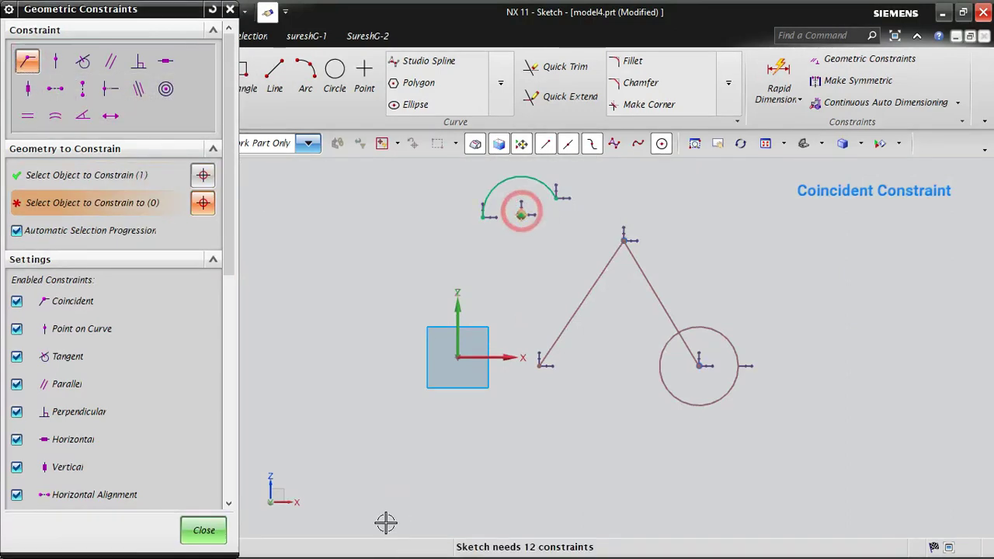
pyautogui.click(624, 240)
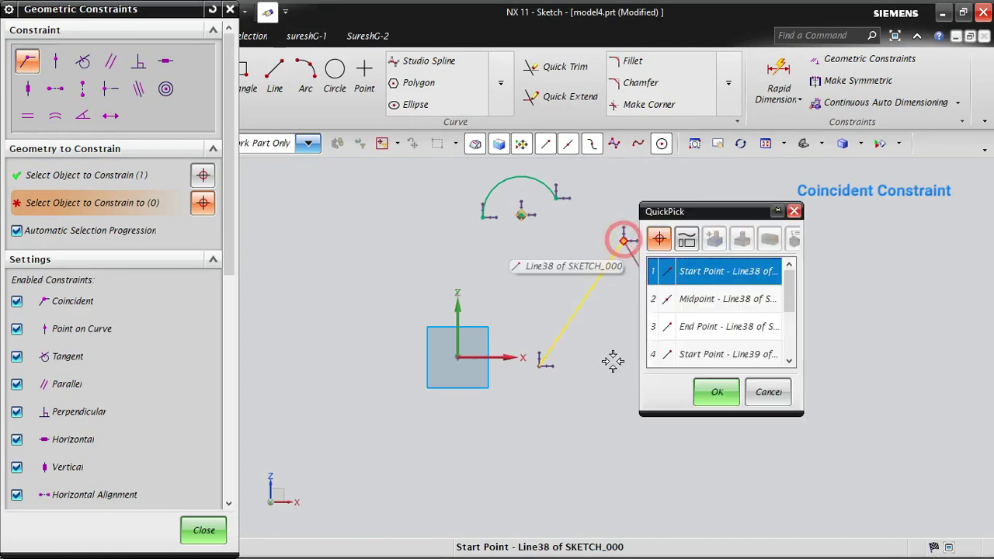
pyautogui.click(713, 392)
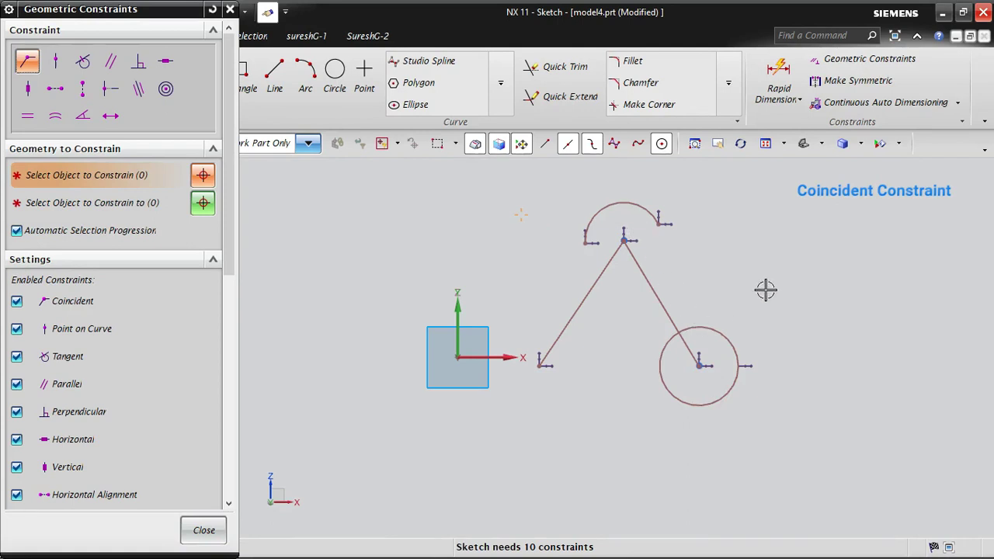
pyautogui.click(644, 276)
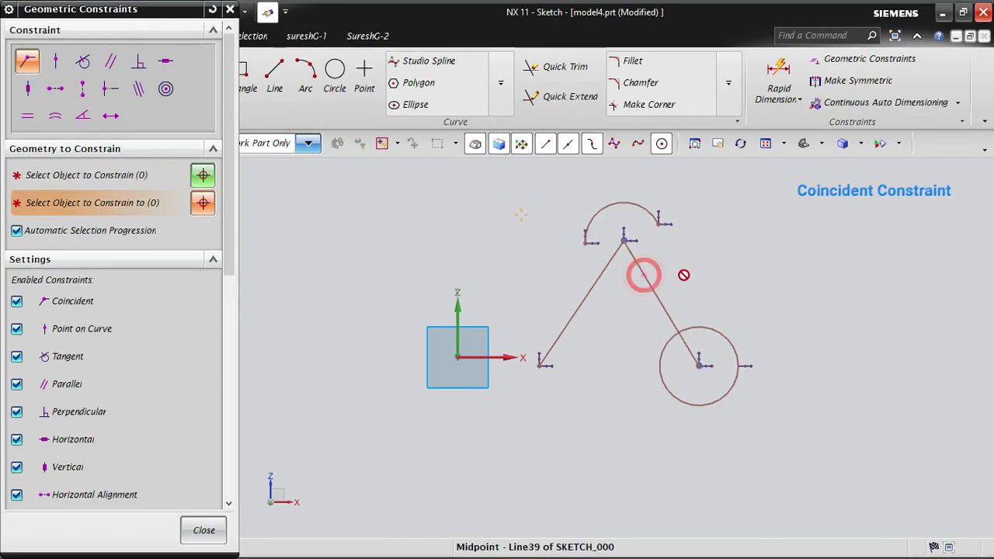
pyautogui.click(204, 532)
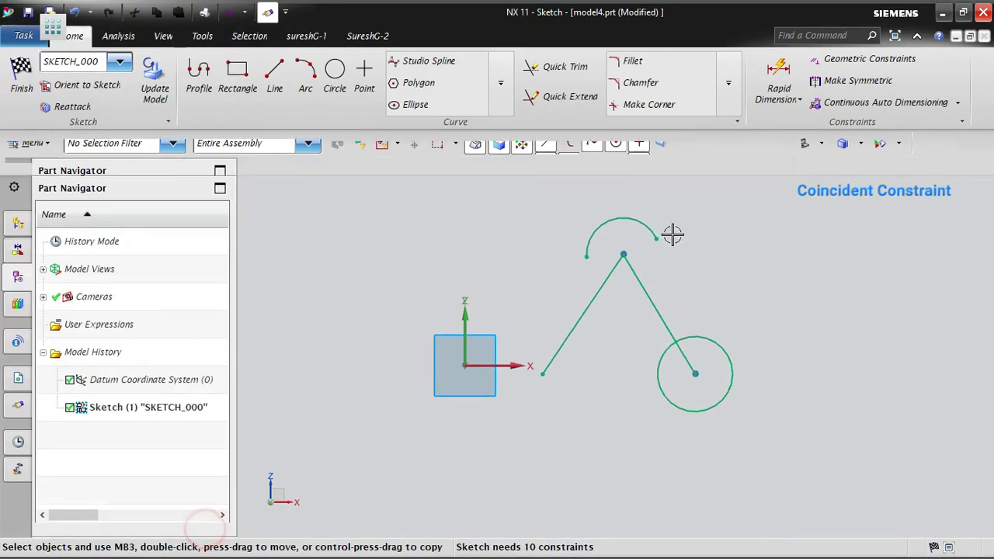
# - Shift the shared apex slightly downward and the circle's center farther to the lower right to test the coincident constraints
pyautogui.moveTo(626, 251)
pyautogui.mouseDown()
pyautogui.moveTo(681, 266)
pyautogui.moveTo(572, 271)
pyautogui.moveTo(694, 282)
pyautogui.moveTo(603, 282)
pyautogui.moveTo(618, 279)
pyautogui.mouseUp()
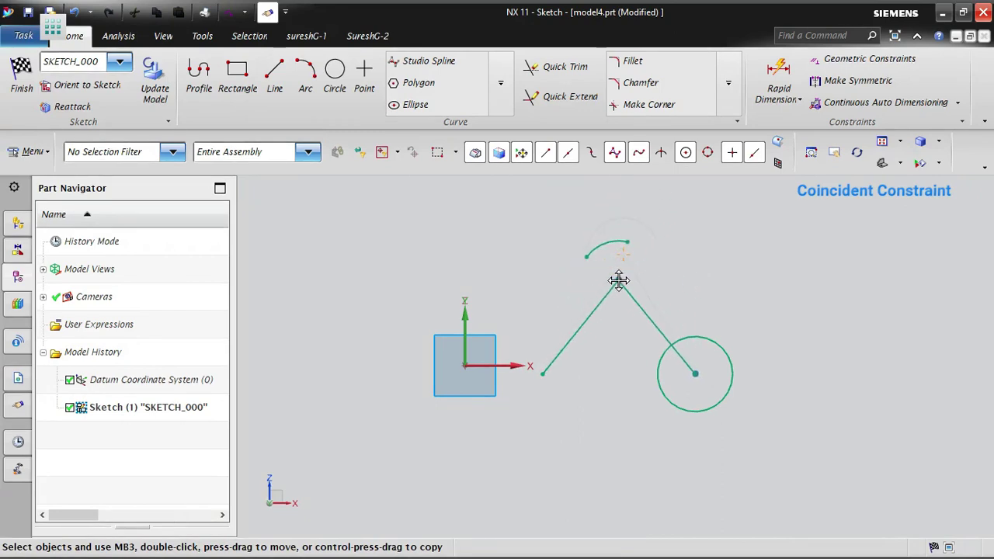
pyautogui.moveTo(709, 353); pyautogui.dragTo(824, 401)
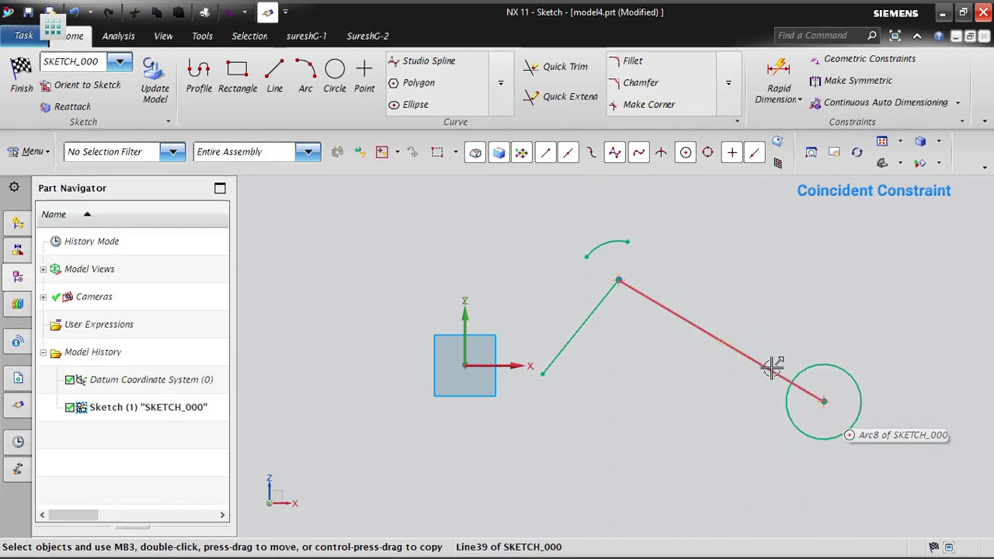
# - Shift the right line with its attached circle slightly upward to test the coincident constraints
pyautogui.moveTo(775, 365)
pyautogui.mouseDown()
pyautogui.moveTo(800, 282)
pyautogui.moveTo(739, 355)
pyautogui.moveTo(779, 350)
pyautogui.moveTo(756, 373)
pyautogui.moveTo(722, 450)
pyautogui.moveTo(850, 362)
pyautogui.moveTo(867, 403)
pyautogui.moveTo(782, 355)
pyautogui.moveTo(754, 360)
pyautogui.moveTo(769, 355)
pyautogui.mouseUp()
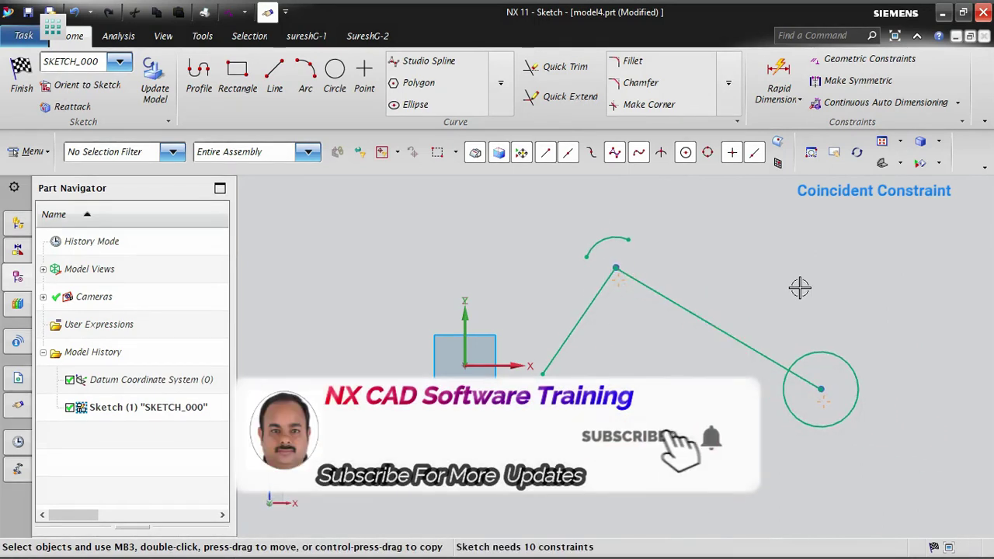
# - Draw a separate slanted line below the existing geometry, descending from right to left
pyautogui.click(864, 60)
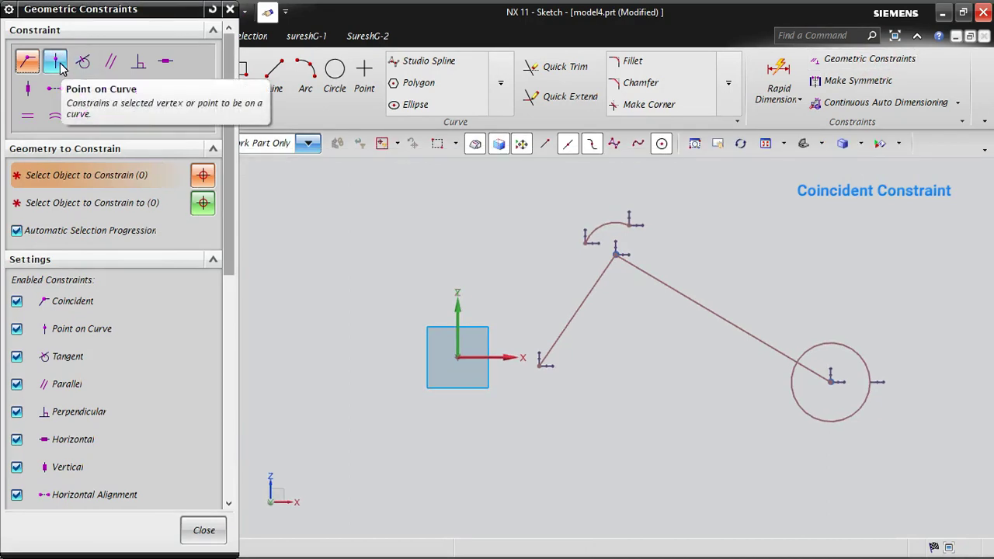
pyautogui.click(275, 78)
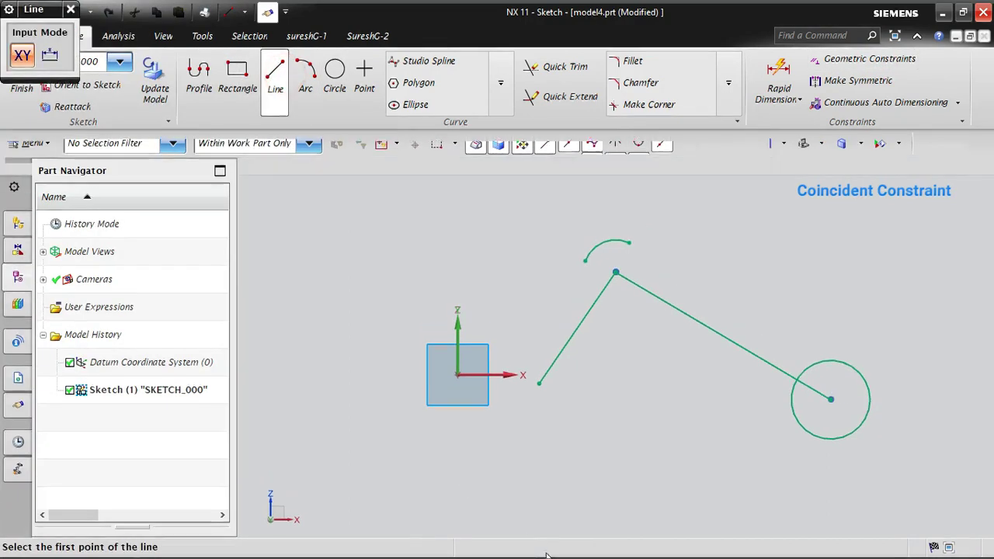
pyautogui.click(635, 428)
pyautogui.click(441, 492)
pyautogui.press('Escape')
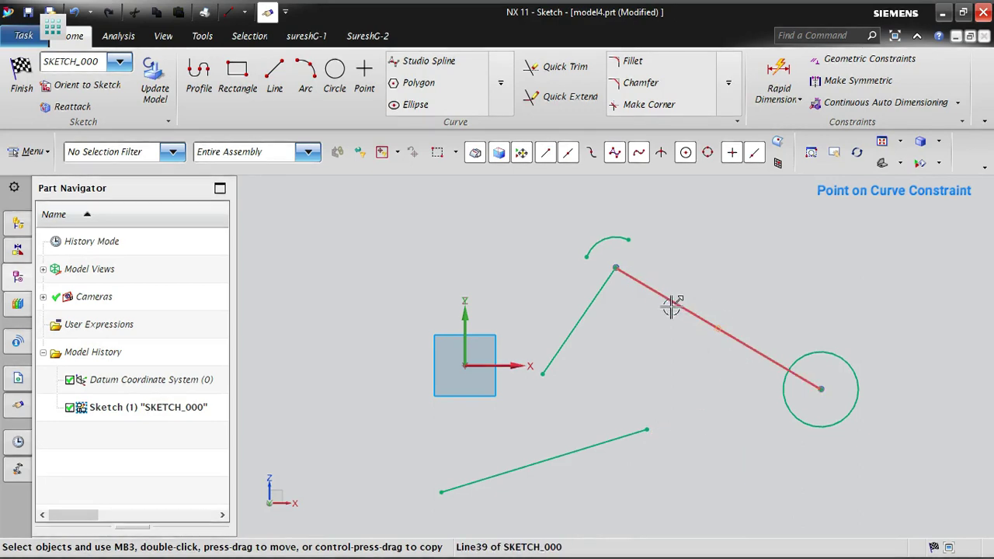
# - Constrain the new line's upper-right endpoint onto the right line with Point on Curve, and close the dialog
pyautogui.click(870, 60)
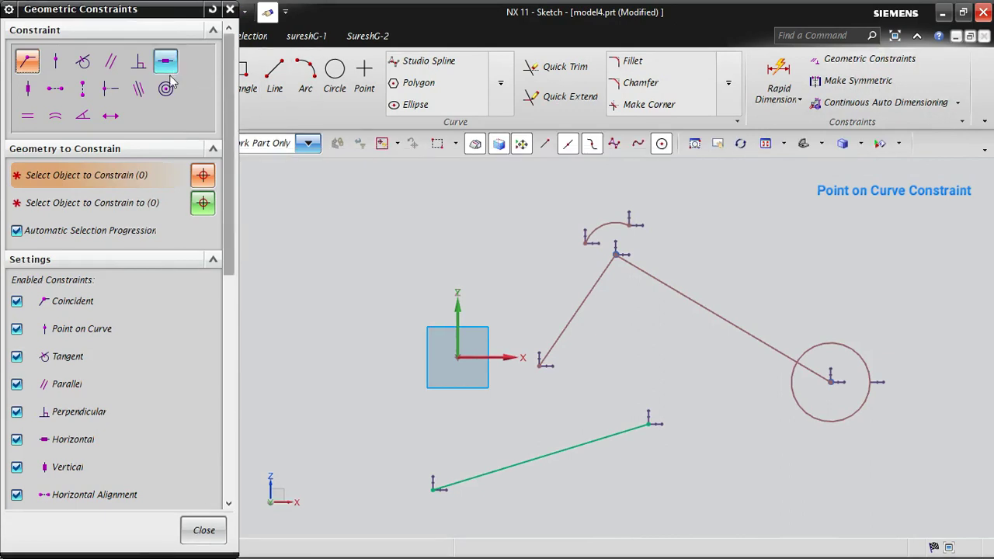
pyautogui.click(60, 63)
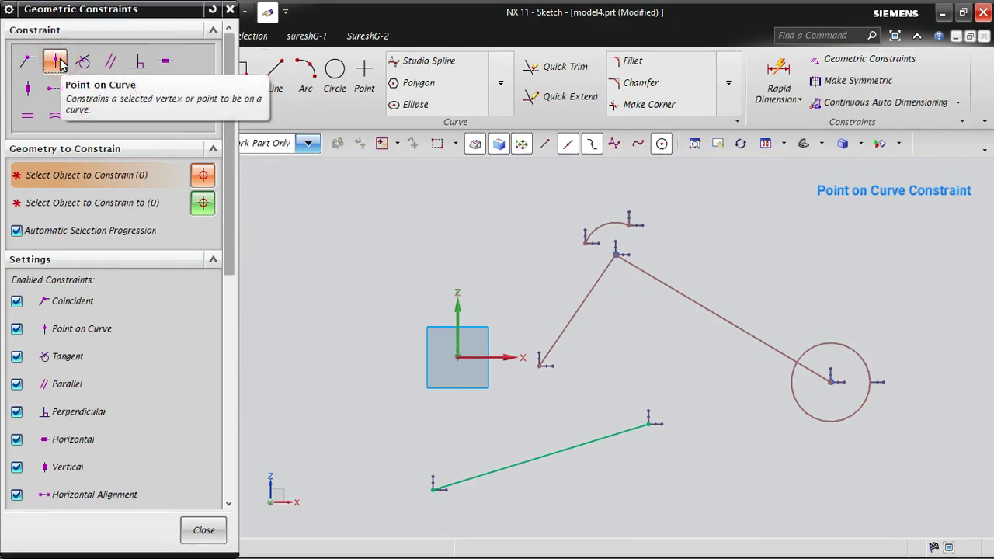
pyautogui.click(650, 424)
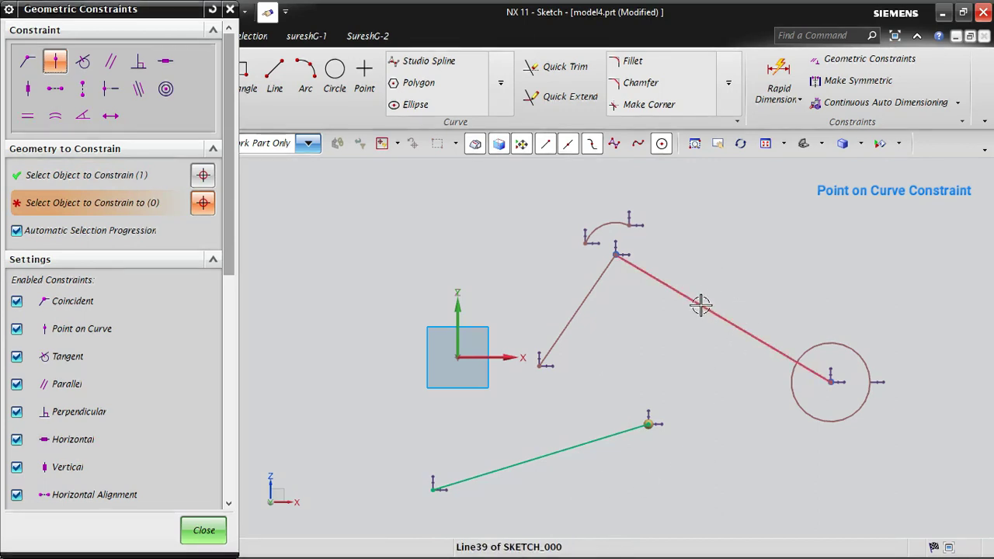
pyautogui.click(670, 288)
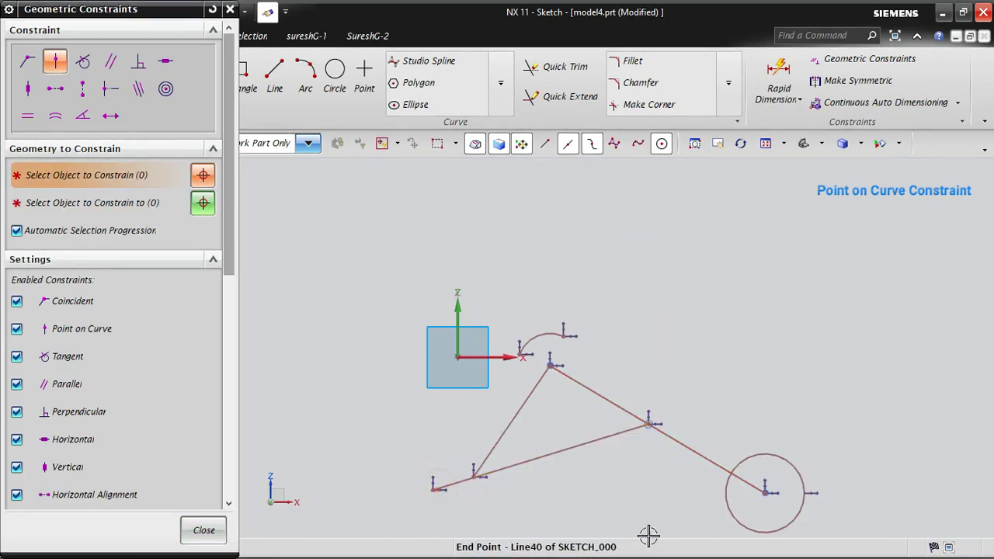
pyautogui.click(203, 530)
# - Test the Point on Curve constraint by moving the lower line's free endpoint down-left, the circle's center up-right, and the constrained endpoint along the line
pyautogui.scroll(-4, 694, 231)
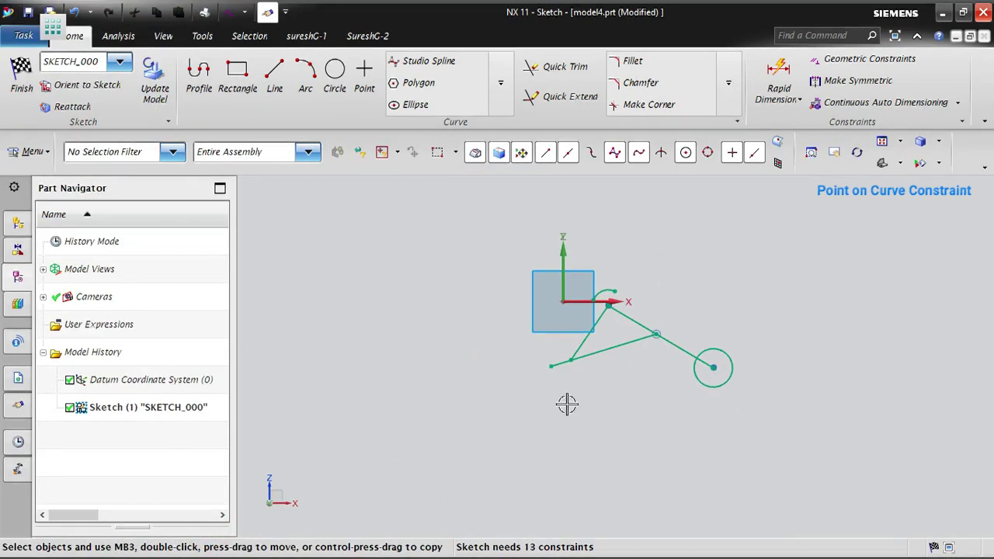
pyautogui.moveTo(553, 364); pyautogui.dragTo(619, 456)
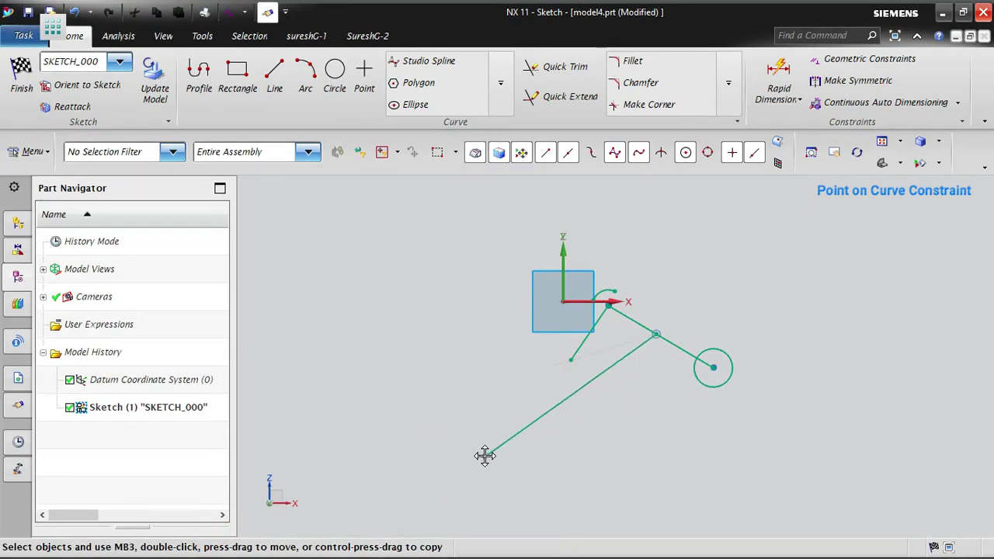
pyautogui.moveTo(463, 469); pyautogui.dragTo(463, 470)
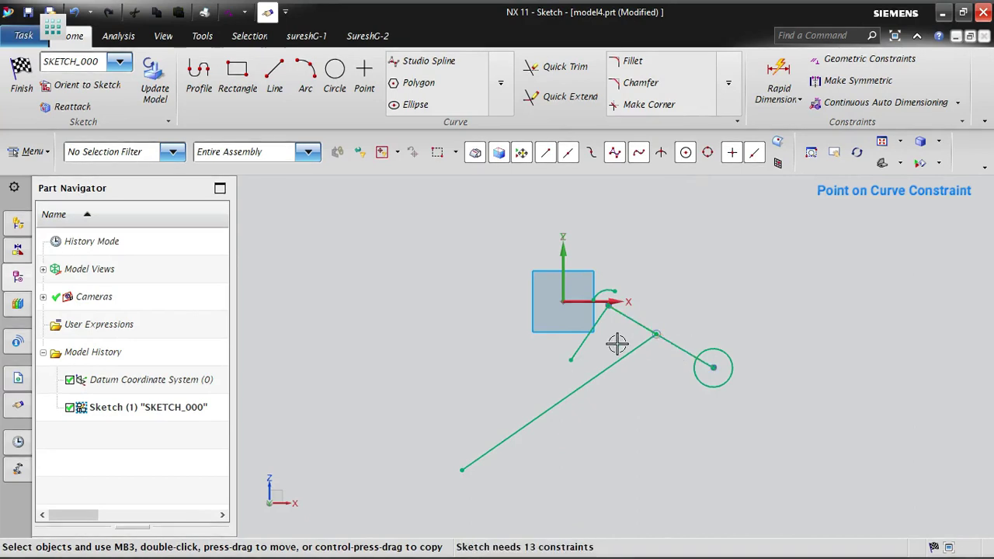
pyautogui.moveTo(711, 364); pyautogui.dragTo(780, 358)
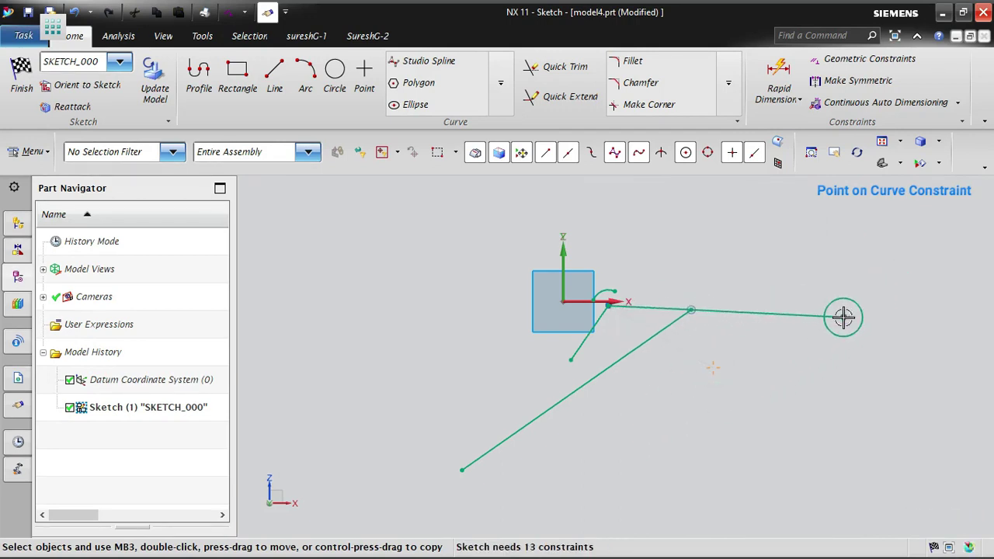
pyautogui.moveTo(844, 317); pyautogui.dragTo(843, 317)
pyautogui.moveTo(692, 306); pyautogui.dragTo(630, 322)
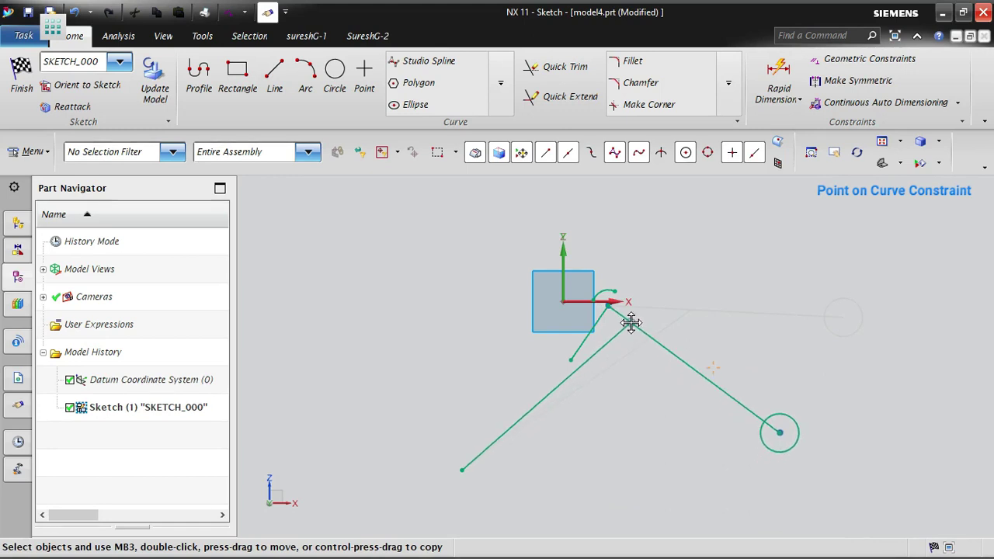
pyautogui.moveTo(631, 323)
pyautogui.mouseDown()
pyautogui.moveTo(739, 348)
pyautogui.moveTo(686, 340)
pyautogui.moveTo(661, 322)
pyautogui.moveTo(686, 326)
pyautogui.moveTo(621, 322)
pyautogui.moveTo(544, 346)
pyautogui.moveTo(661, 347)
pyautogui.moveTo(785, 389)
pyautogui.moveTo(593, 318)
pyautogui.moveTo(440, 304)
pyautogui.moveTo(422, 283)
pyautogui.mouseUp()
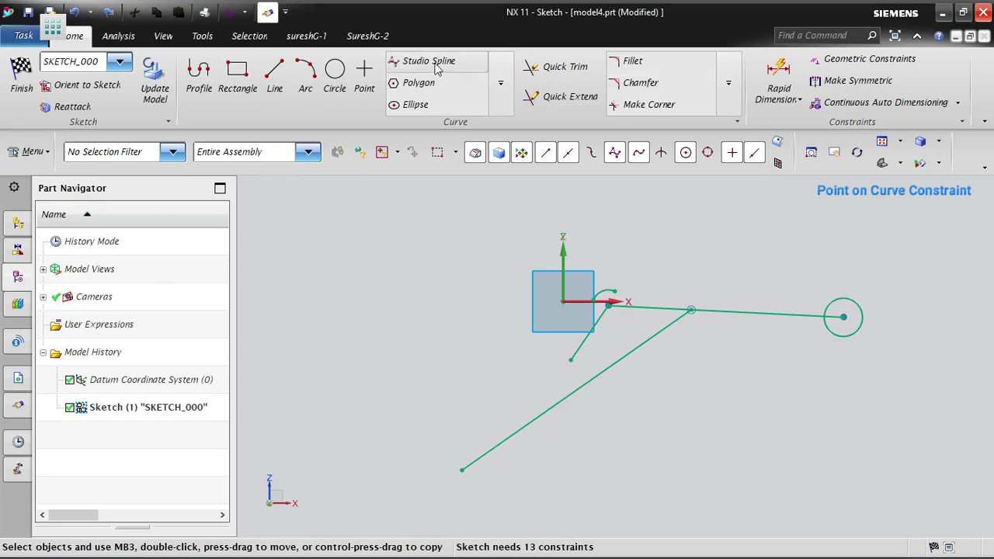
# - Place a sketch point below the circle and constrain it onto the long slanted line with Point on Curve
pyautogui.click(363, 70)
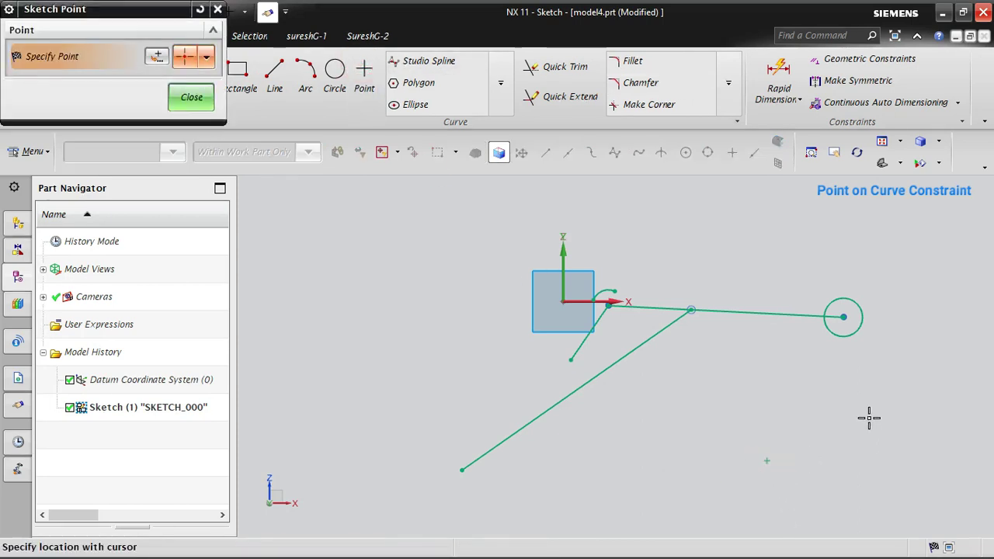
pyautogui.click(191, 97)
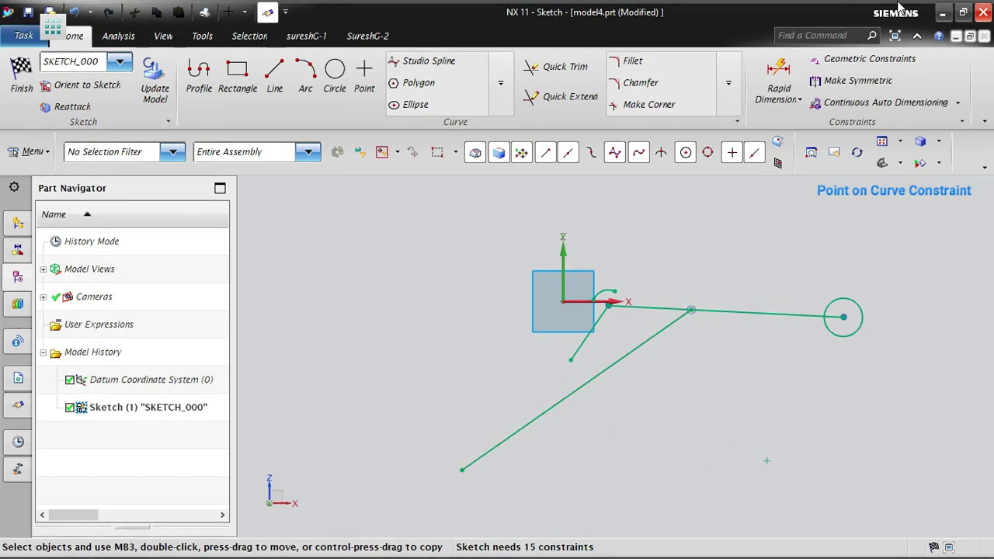
pyautogui.click(881, 60)
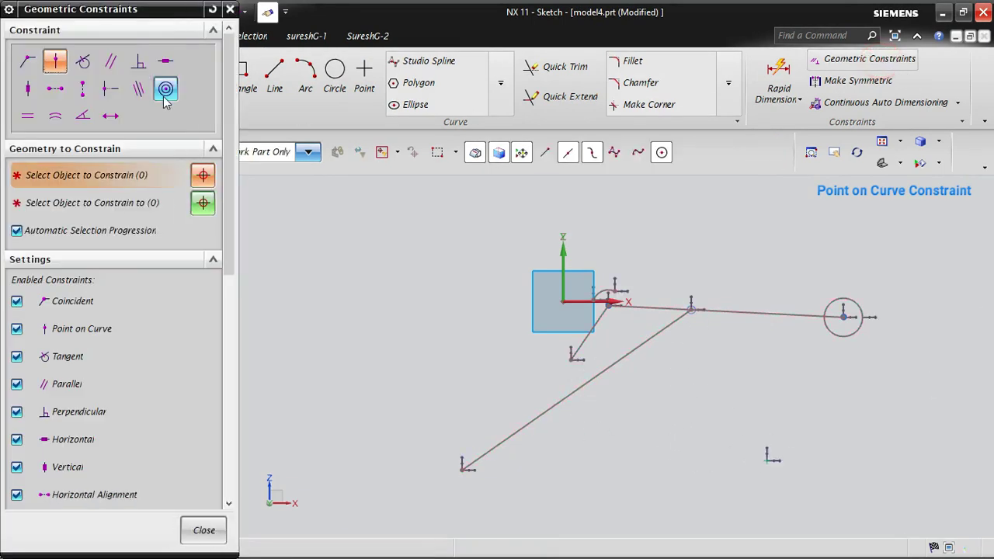
pyautogui.click(55, 62)
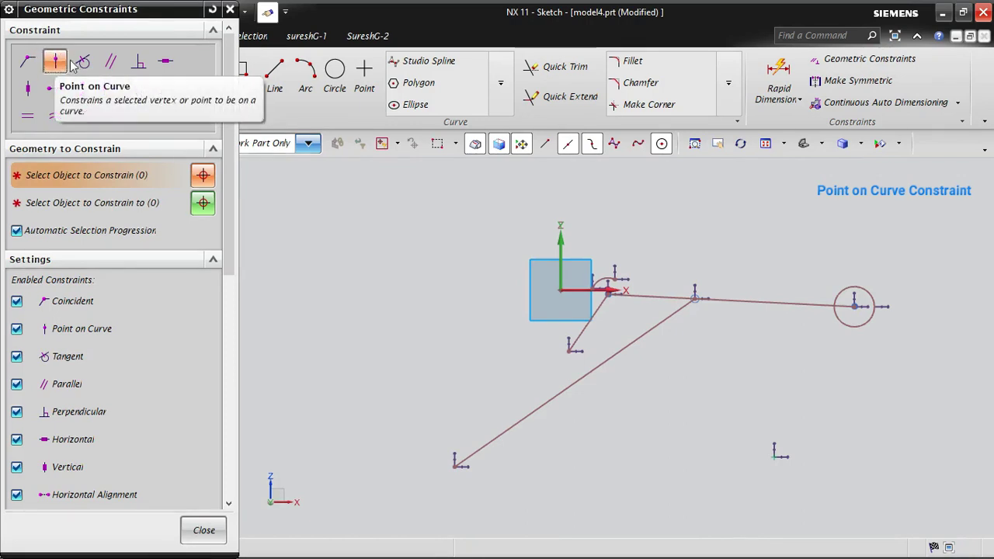
pyautogui.click(776, 457)
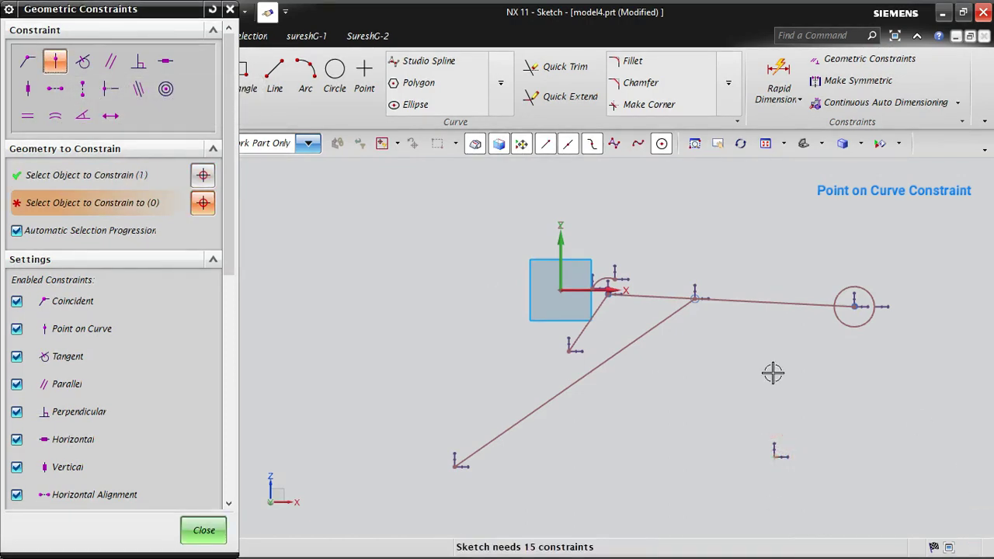
pyautogui.click(533, 412)
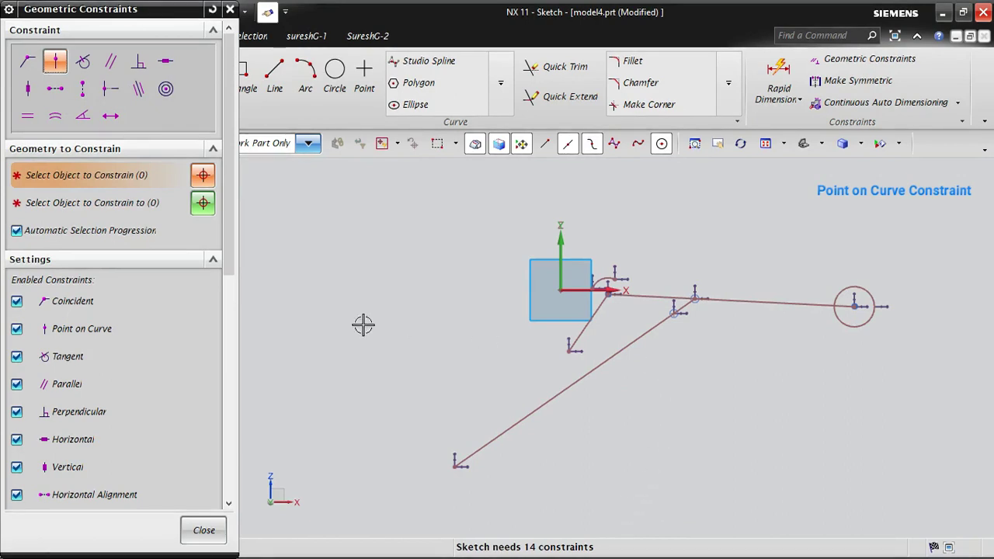
pyautogui.click(205, 531)
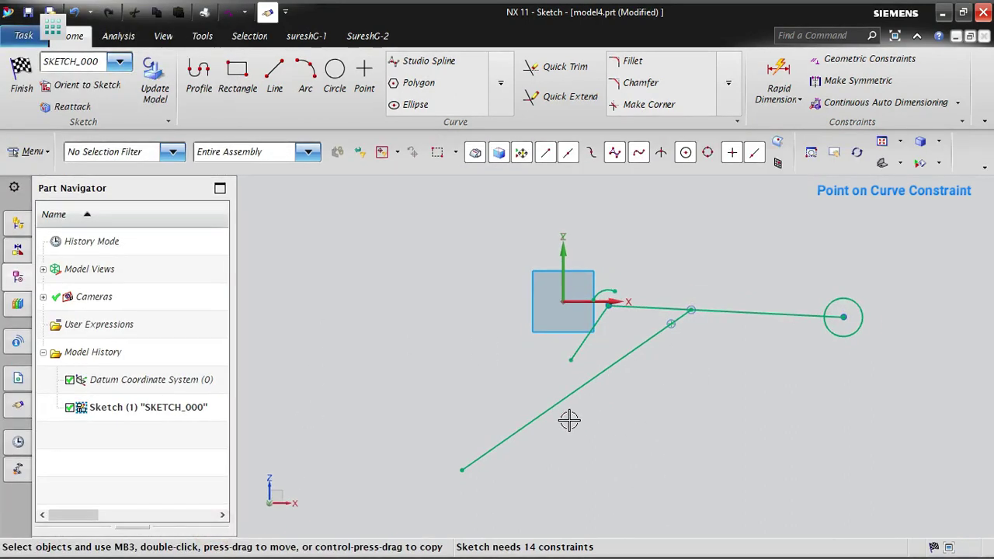
# - Move the constrained point along the long slanted line in both directions to test its Point on Curve constraint
pyautogui.scroll(2, 513, 478)
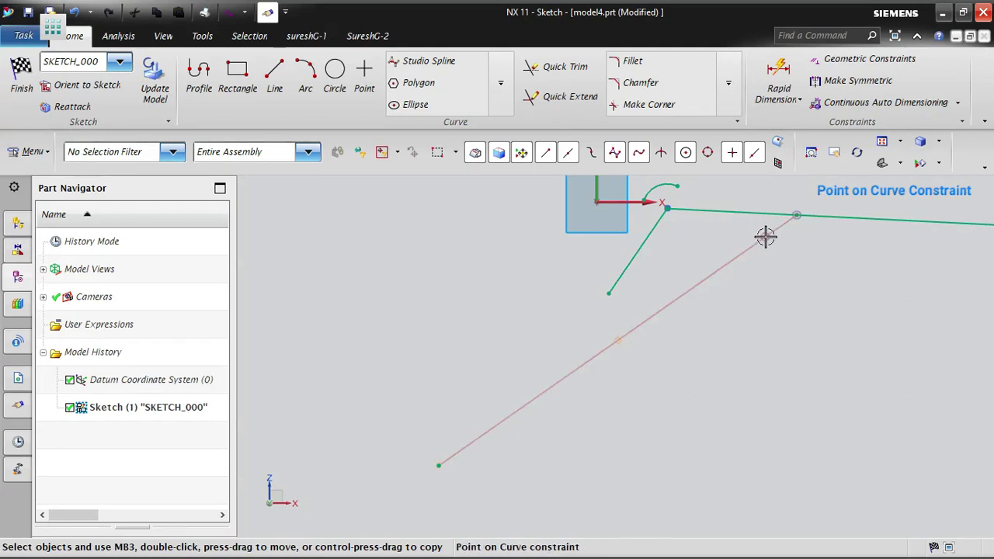
pyautogui.moveTo(766, 237)
pyautogui.mouseDown()
pyautogui.moveTo(508, 409)
pyautogui.moveTo(731, 255)
pyautogui.moveTo(473, 451)
pyautogui.moveTo(610, 419)
pyautogui.moveTo(930, 302)
pyautogui.moveTo(657, 365)
pyautogui.moveTo(894, 287)
pyautogui.moveTo(826, 220)
pyautogui.moveTo(472, 435)
pyautogui.moveTo(366, 517)
pyautogui.moveTo(404, 487)
pyautogui.moveTo(310, 524)
pyautogui.moveTo(471, 442)
pyautogui.moveTo(308, 524)
pyautogui.moveTo(369, 498)
pyautogui.mouseUp()
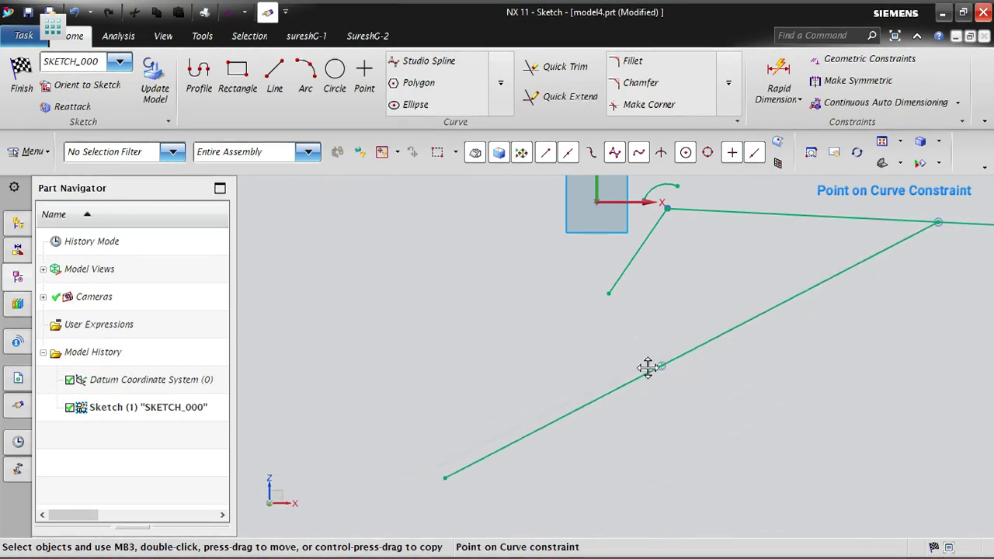
pyautogui.moveTo(553, 407)
pyautogui.mouseDown()
pyautogui.moveTo(818, 321)
pyautogui.moveTo(777, 339)
pyautogui.mouseUp()
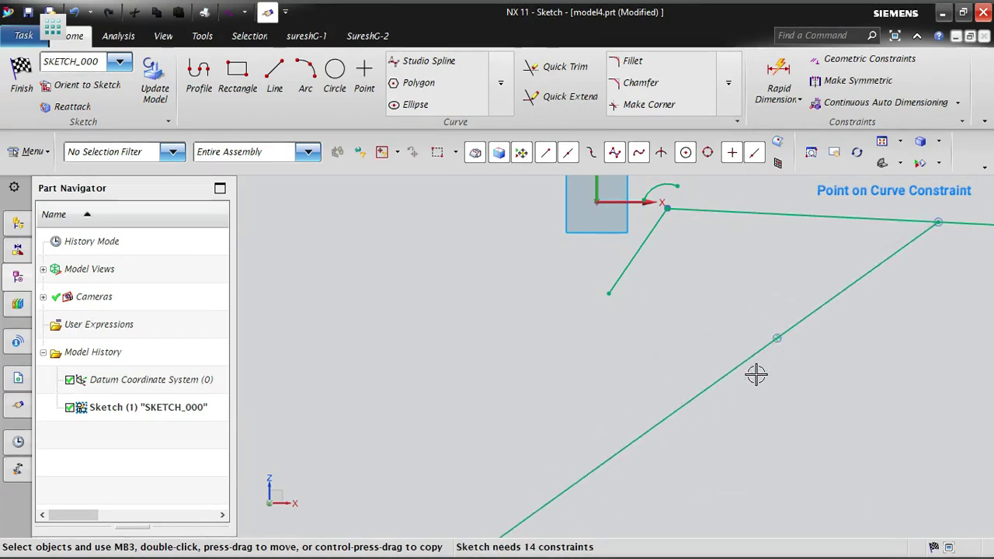
pyautogui.scroll(-2, 310, 289)
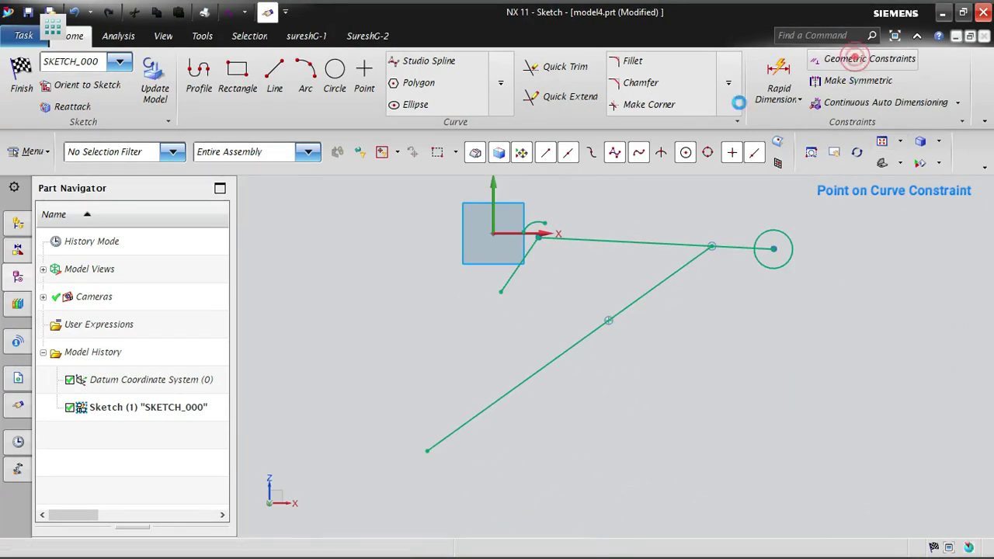
# - Draw a larger circle to the lower right of the long slanted line, with its center level with the line's lower endpoint
pyautogui.click(861, 66)
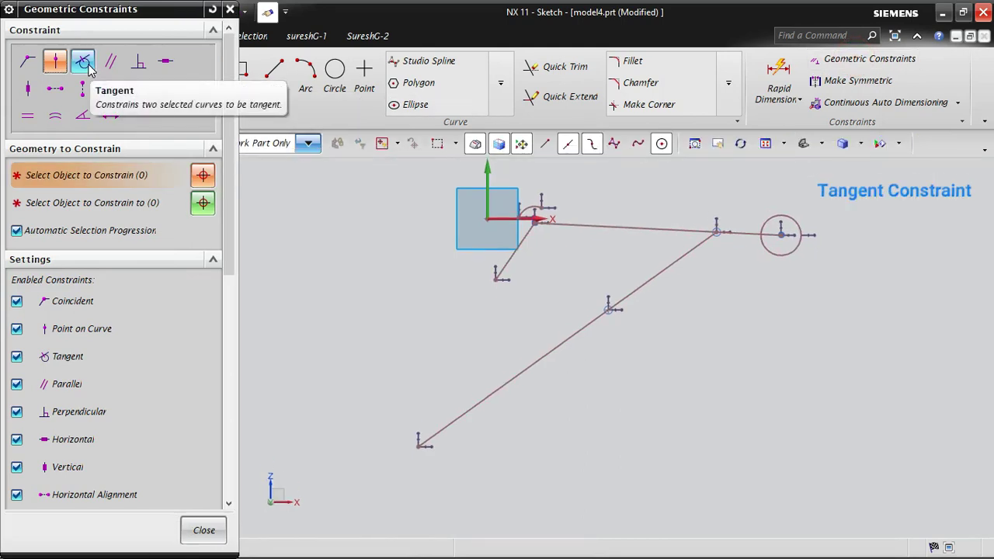
pyautogui.click(336, 74)
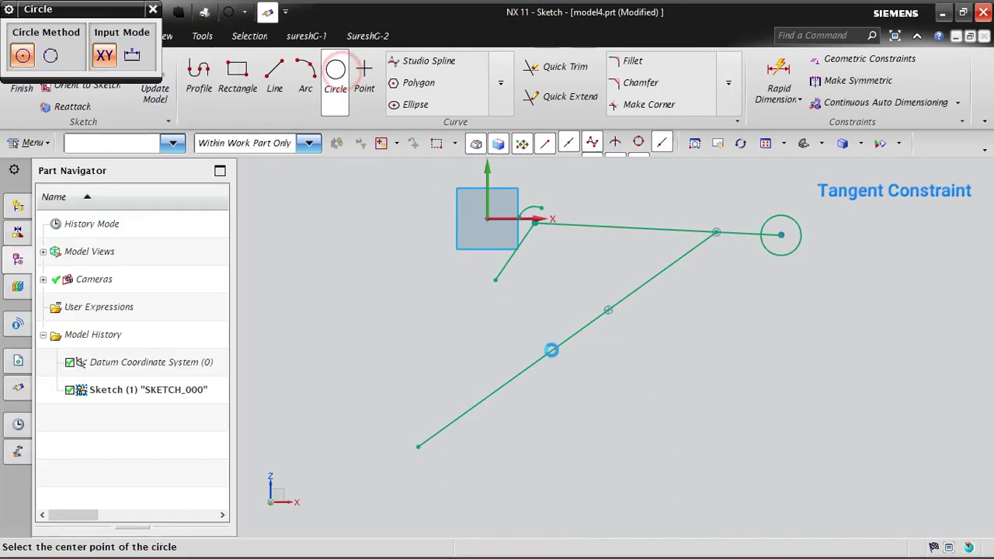
pyautogui.click(672, 451)
pyautogui.click(731, 424)
pyautogui.press('Escape')
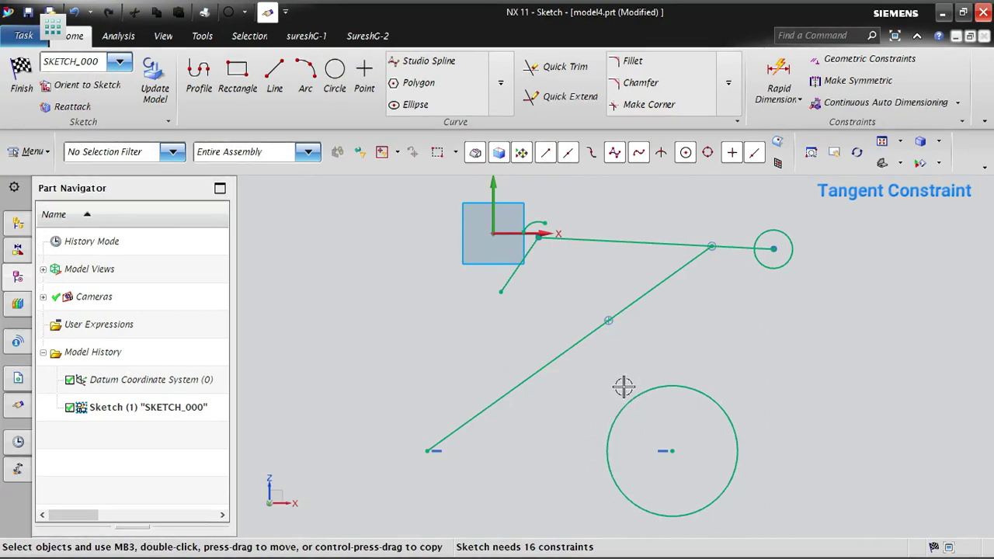
# - Make the long slanted line and the large circle tangent, and close the constraints dialog
pyautogui.click(876, 56)
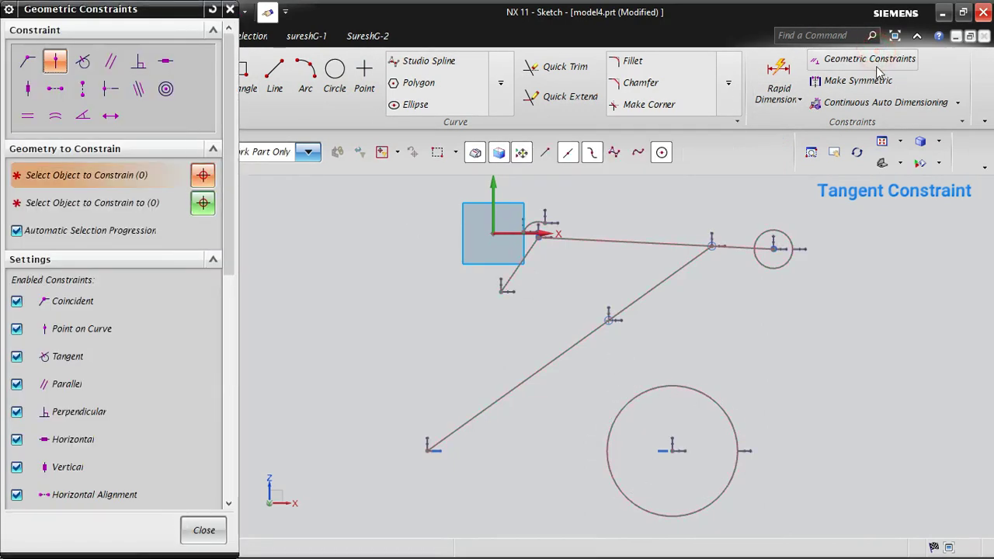
pyautogui.click(83, 63)
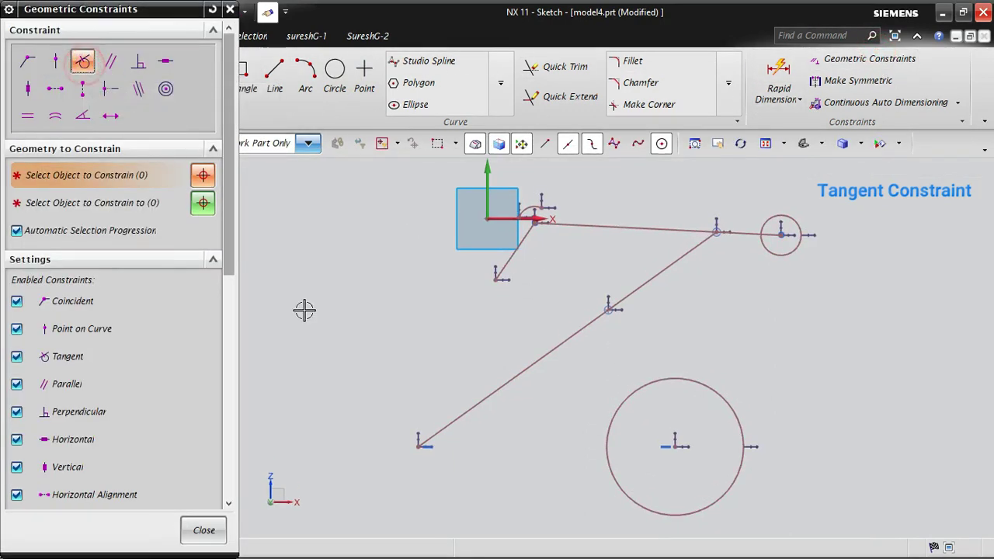
pyautogui.click(457, 420)
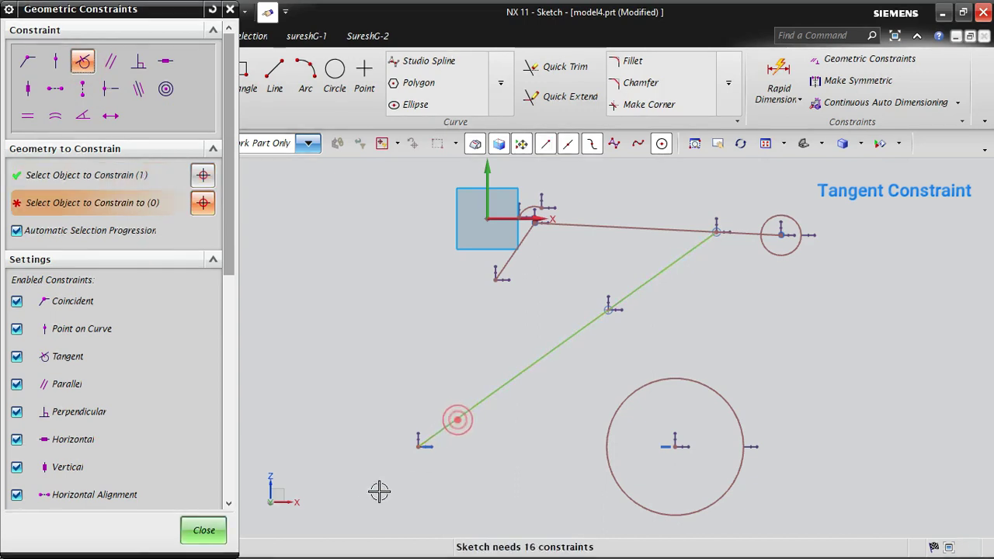
pyautogui.click(618, 416)
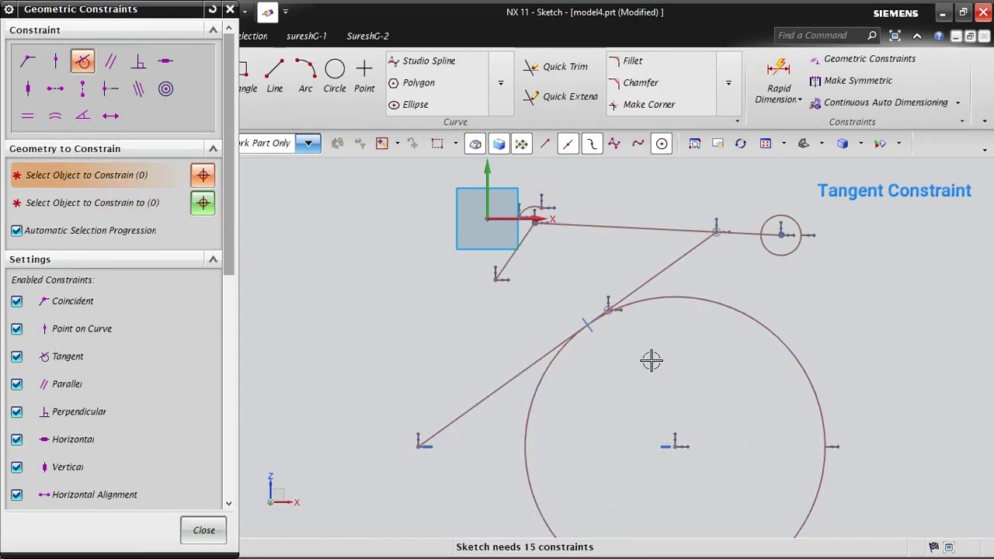
pyautogui.scroll(5, 677, 230)
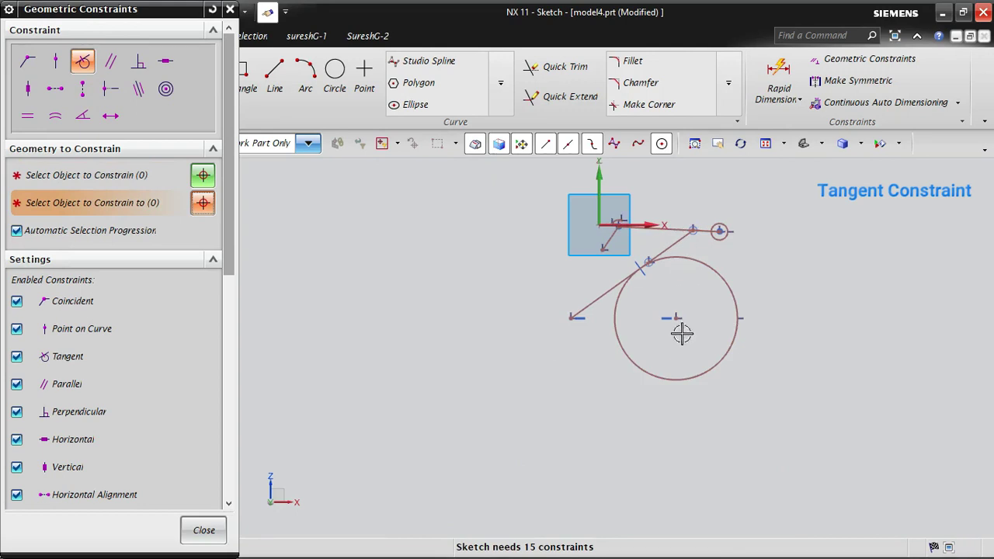
pyautogui.click(214, 536)
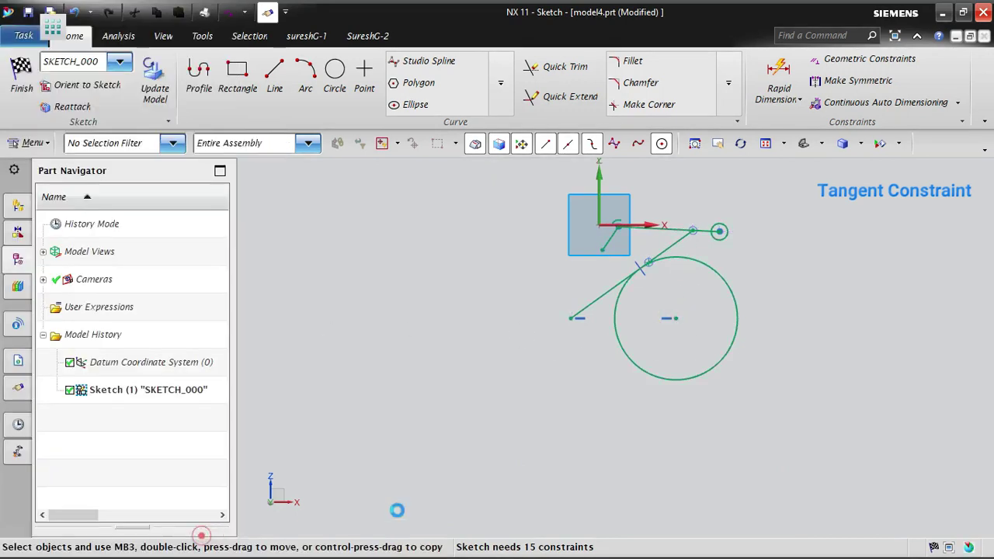
# - Move the tangent circle by its center down along the slanted line and back up to test its Tangent constraint
pyautogui.moveTo(673, 328); pyautogui.dragTo(425, 456)
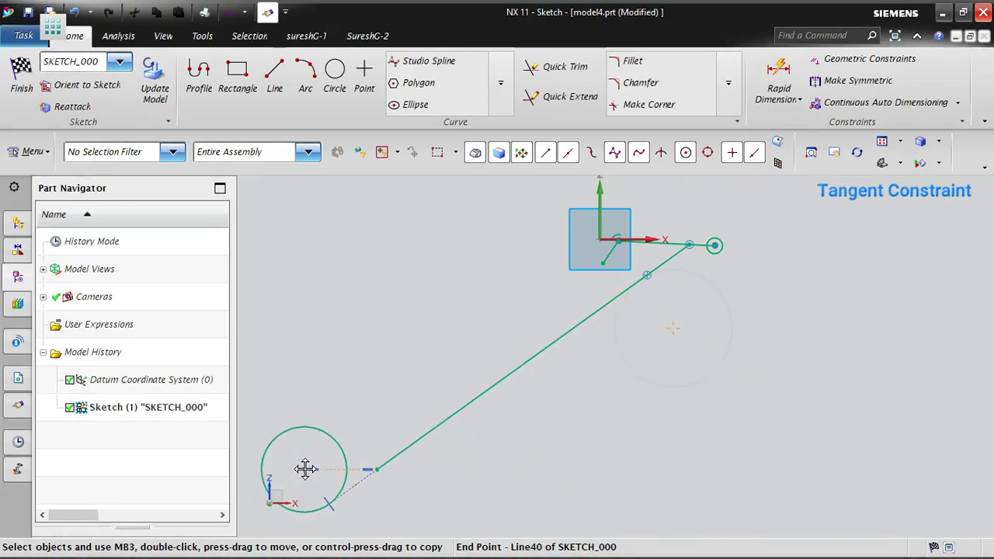
pyautogui.moveTo(383, 420); pyautogui.dragTo(656, 319)
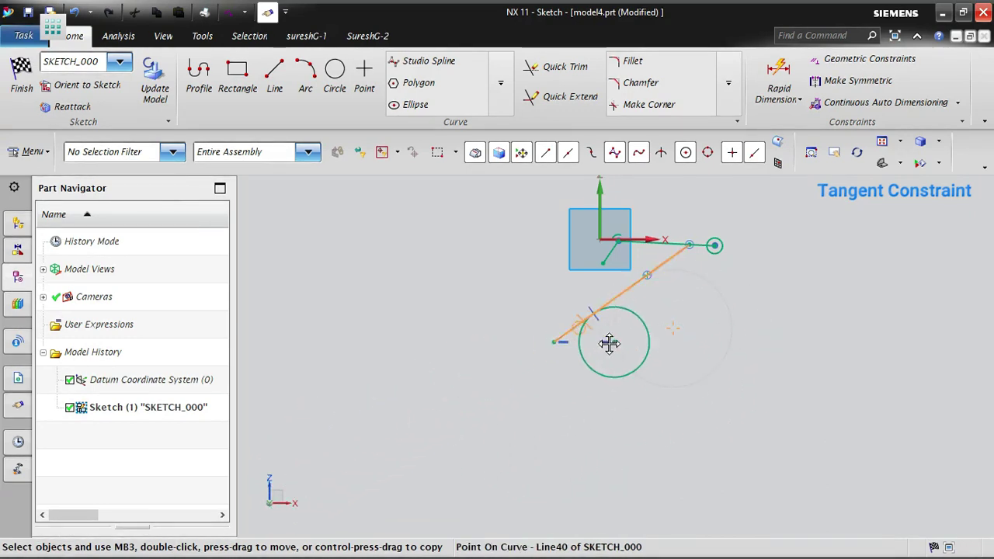
pyautogui.moveTo(539, 440); pyautogui.dragTo(418, 453)
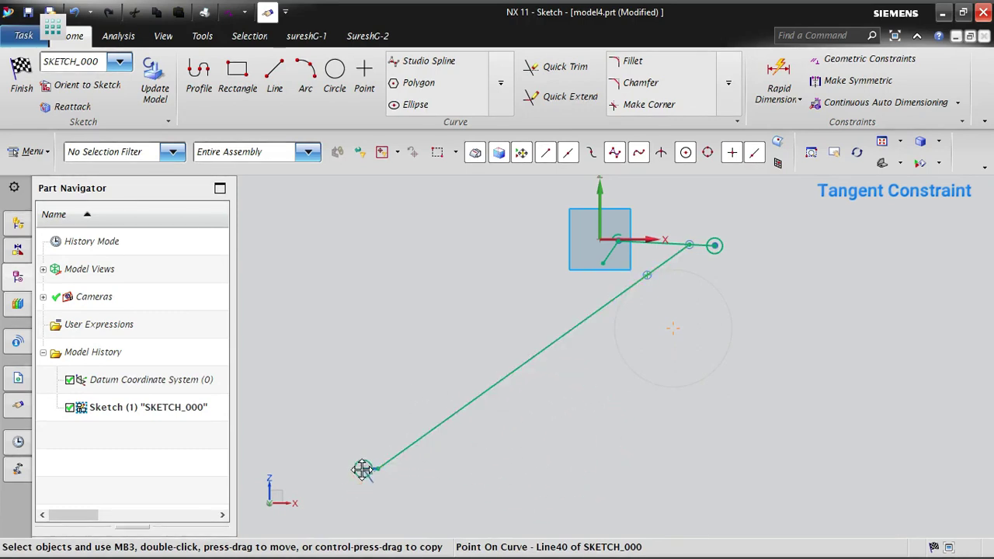
pyautogui.moveTo(335, 470); pyautogui.dragTo(303, 465)
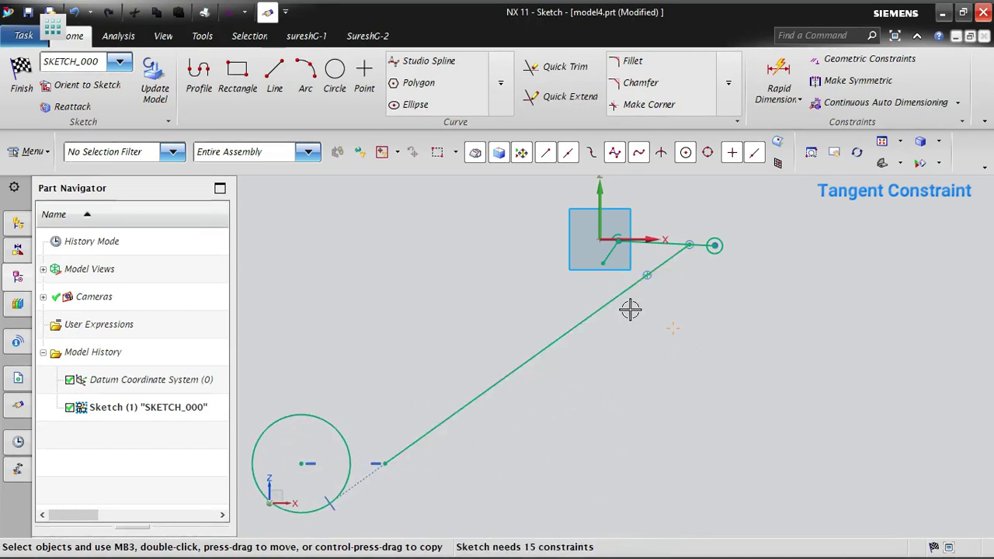
pyautogui.scroll(-2, 630, 309)
pyautogui.scroll(4, 399, 451)
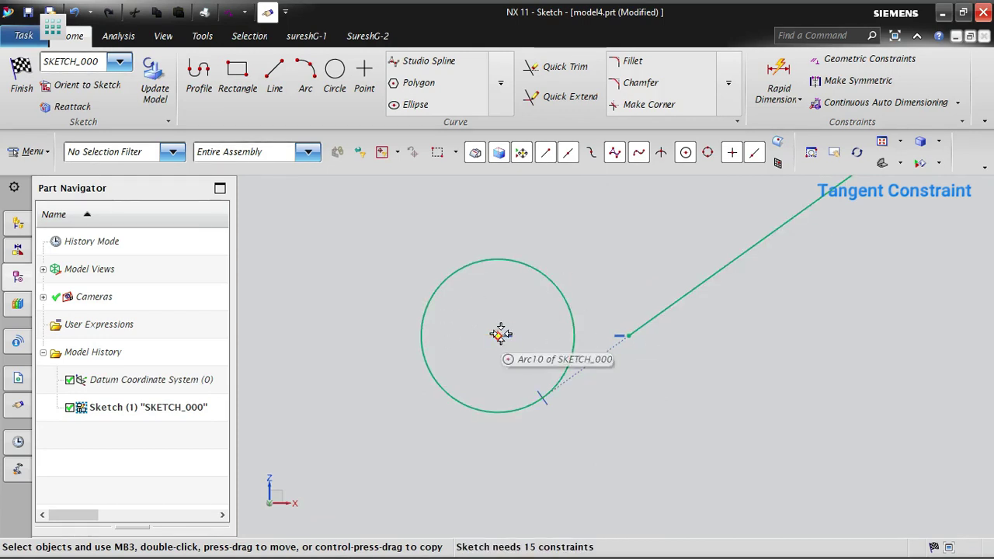
pyautogui.moveTo(498, 336); pyautogui.dragTo(762, 306)
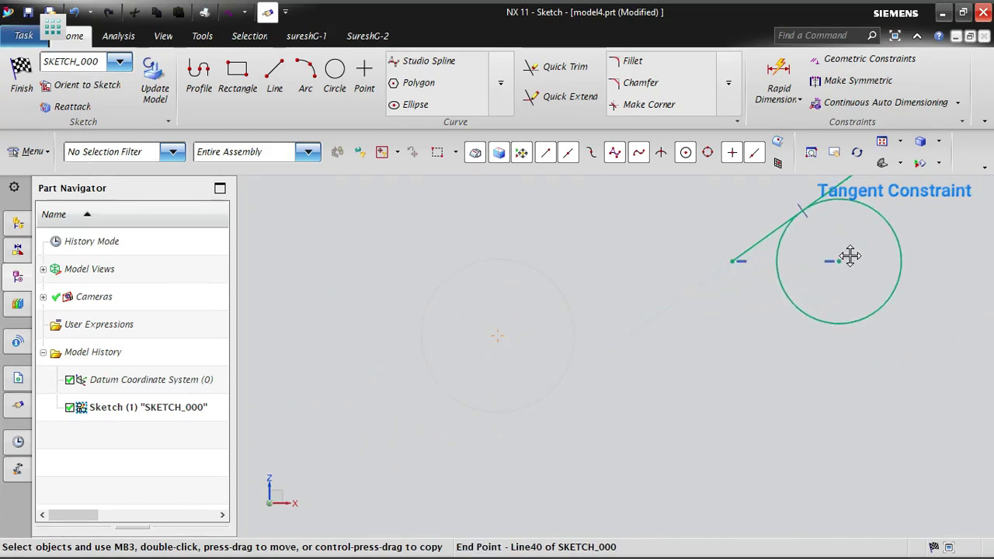
pyautogui.moveTo(850, 256); pyautogui.dragTo(587, 393)
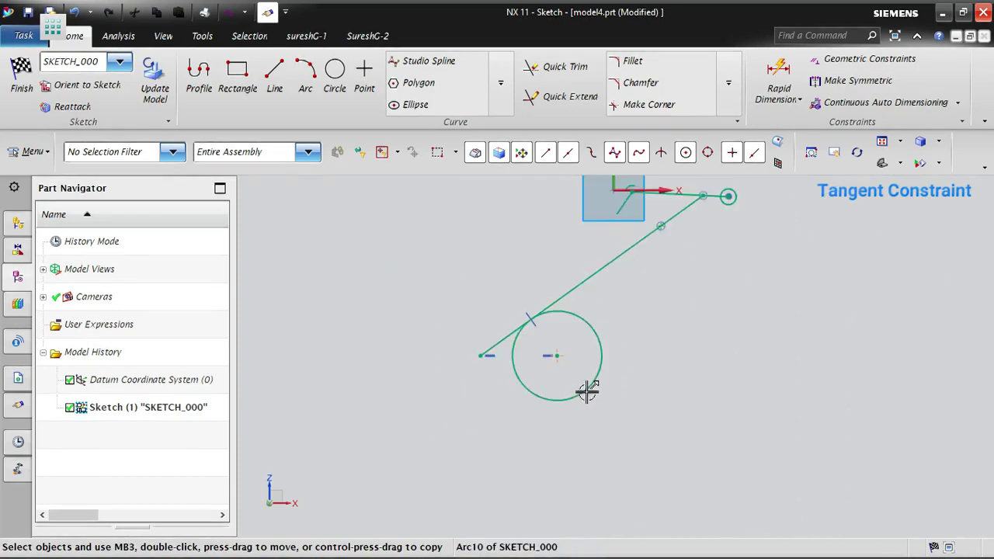
pyautogui.moveTo(557, 356); pyautogui.dragTo(579, 368)
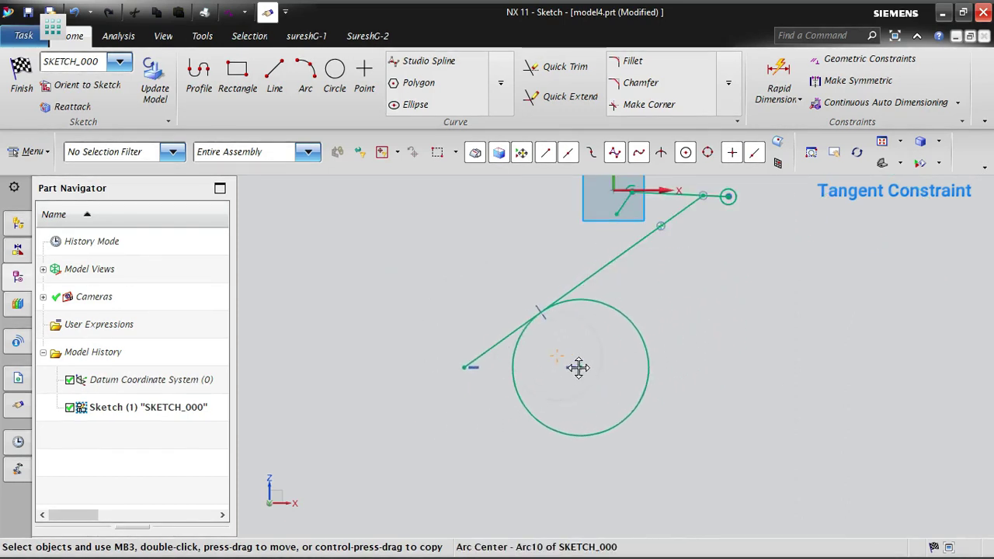
# - Draw a second circle about 1998 in diameter to the upper right of the tangent circle, clear of the slanted line
pyautogui.press('c')
pyautogui.click(82, 61)
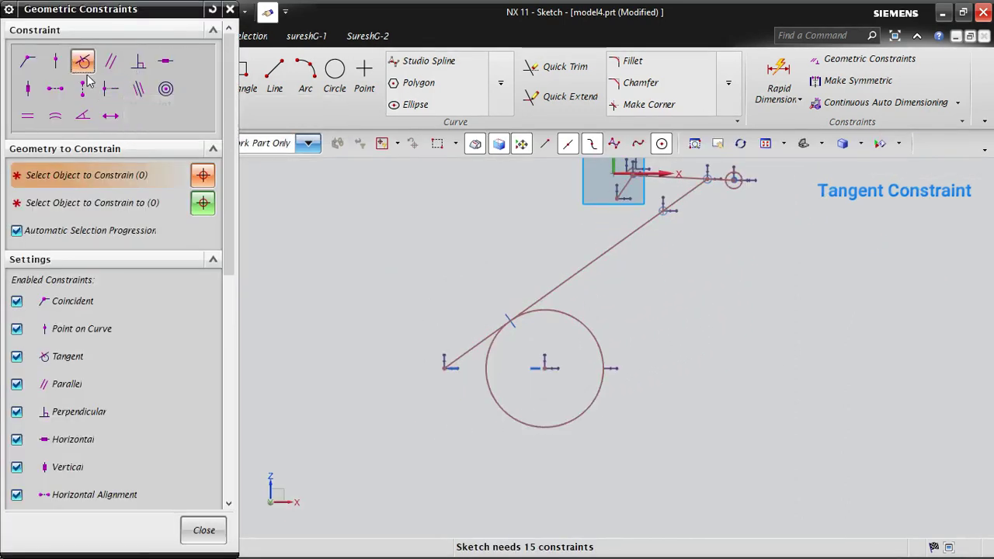
pyautogui.click(335, 74)
pyautogui.click(695, 320)
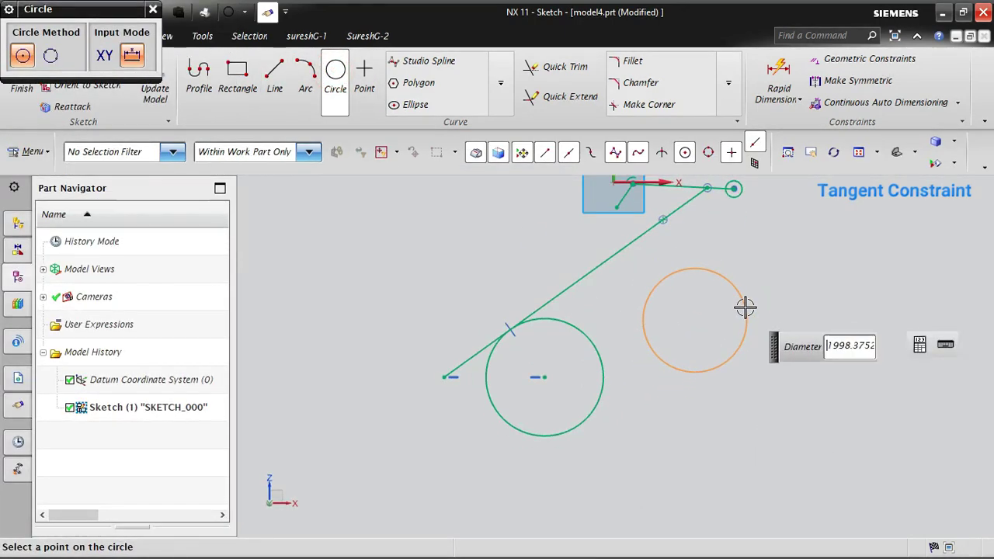
pyautogui.click(746, 307)
pyautogui.press('Escape')
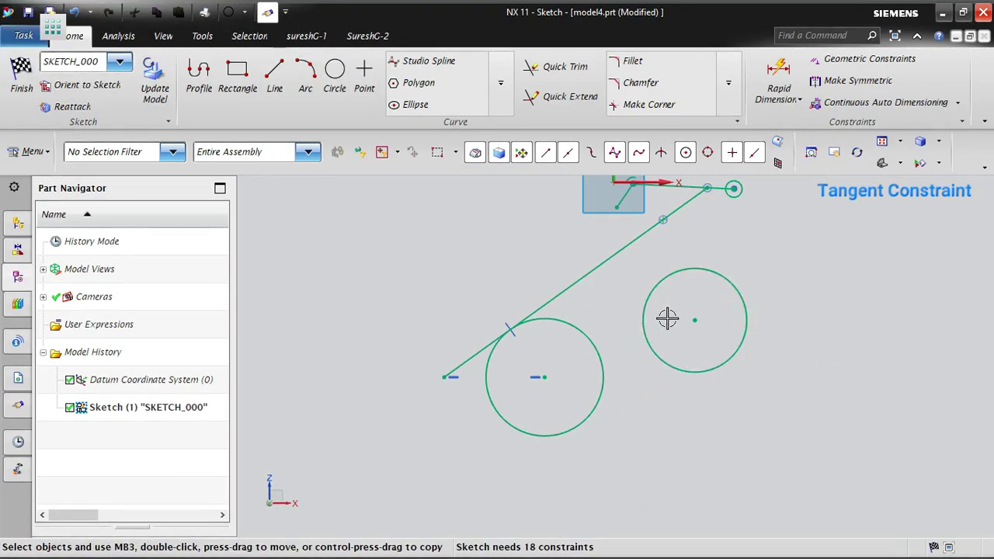
# - Make the new circle tangent to both the first tangent circle and the long slanted line
pyautogui.click(862, 60)
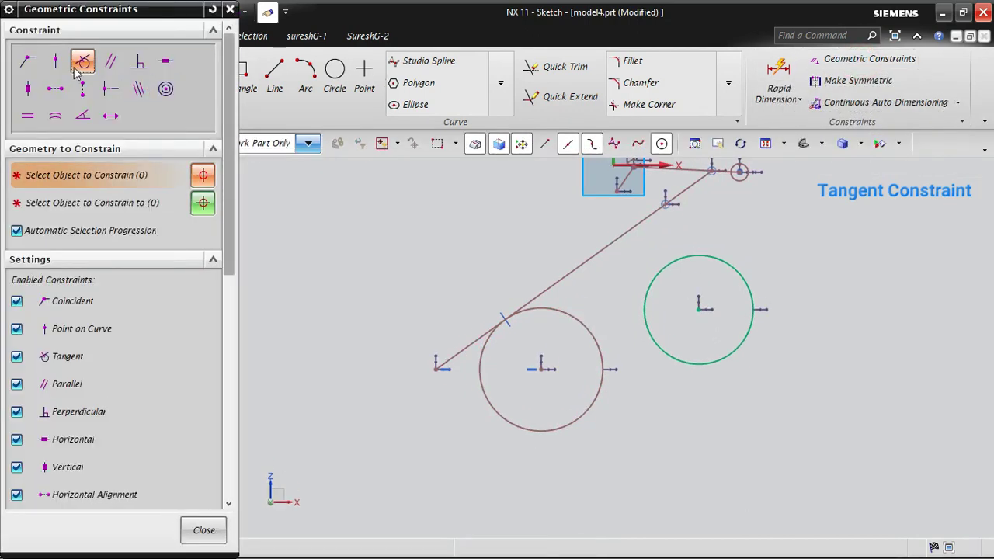
pyautogui.click(652, 342)
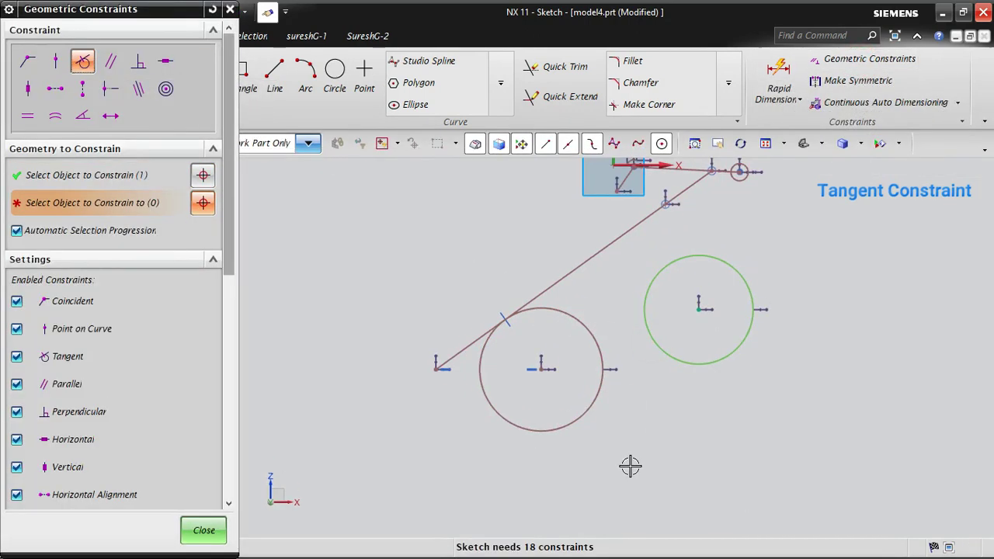
pyautogui.click(586, 332)
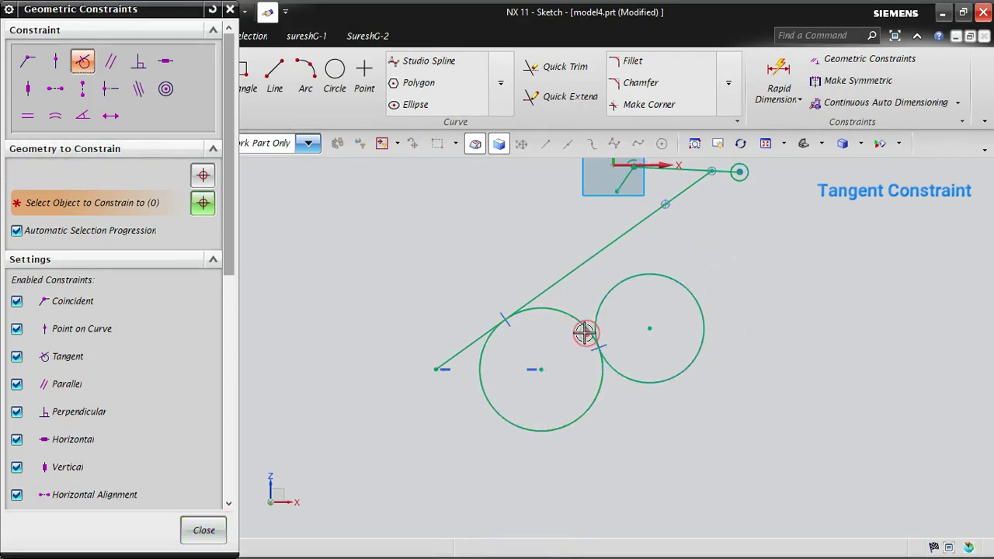
pyautogui.middleClick(665, 469)
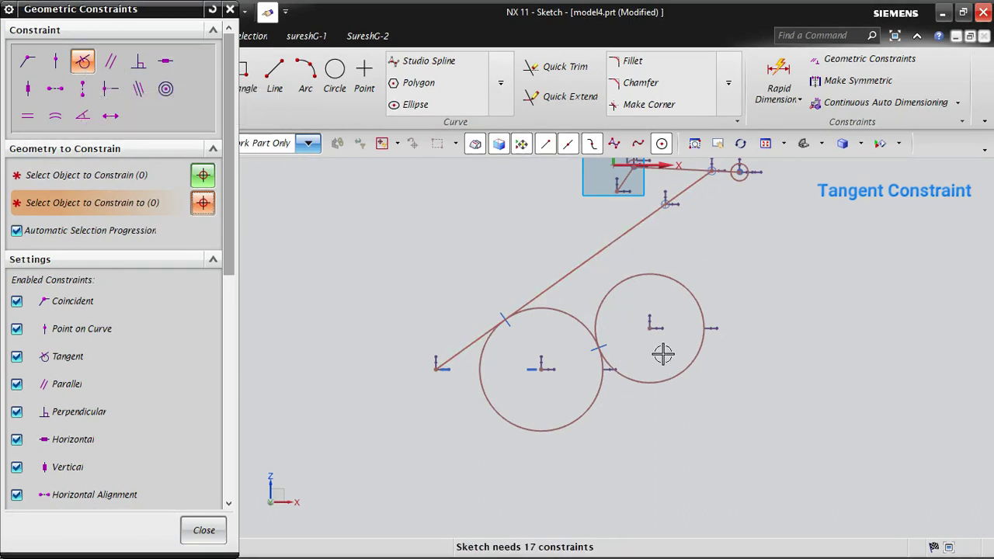
pyautogui.click(639, 275)
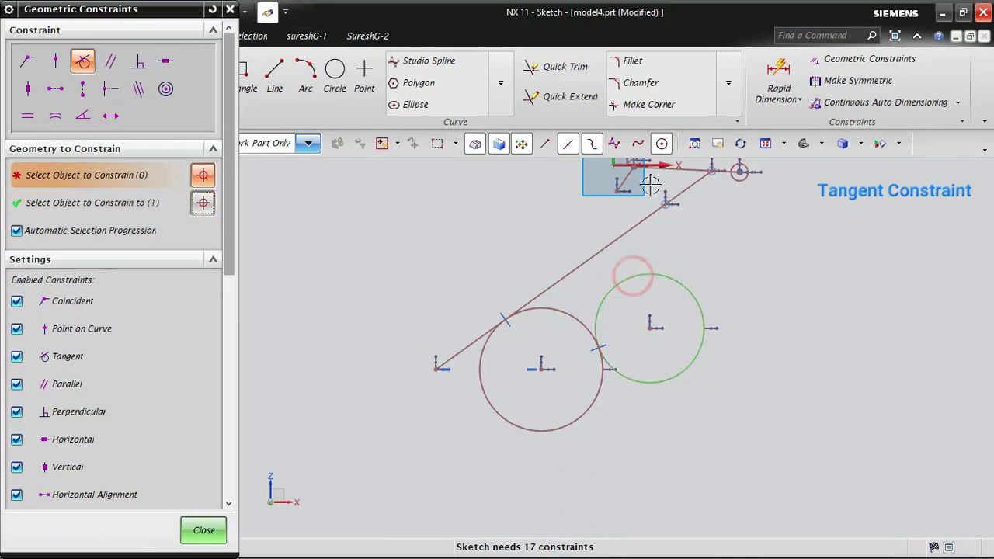
pyautogui.click(623, 239)
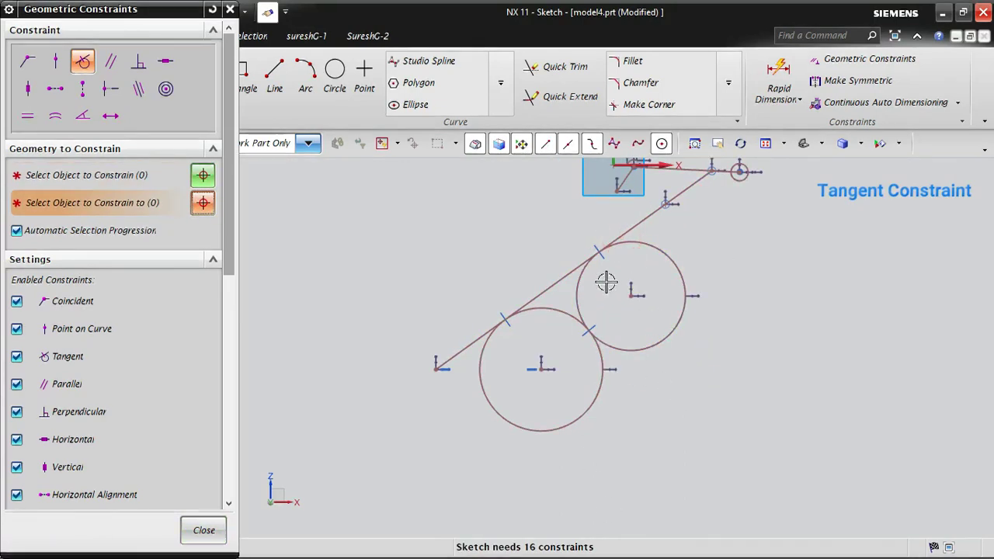
# - Draw three separate circles of different sizes at staggered heights, and reposition the two smaller ones farther to the right
pyautogui.scroll(-2, 837, 337)
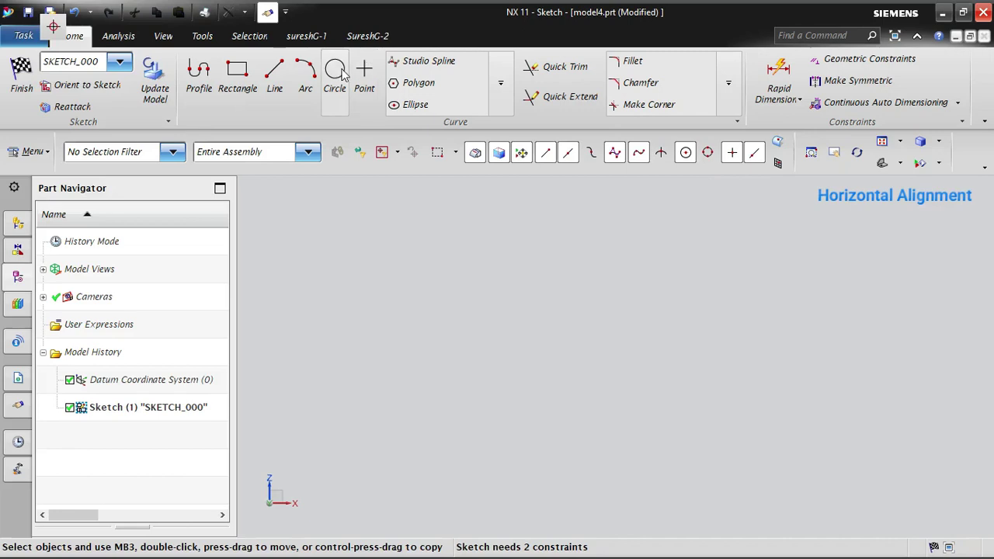
pyautogui.click(344, 74)
pyautogui.click(379, 329)
pyautogui.click(433, 300)
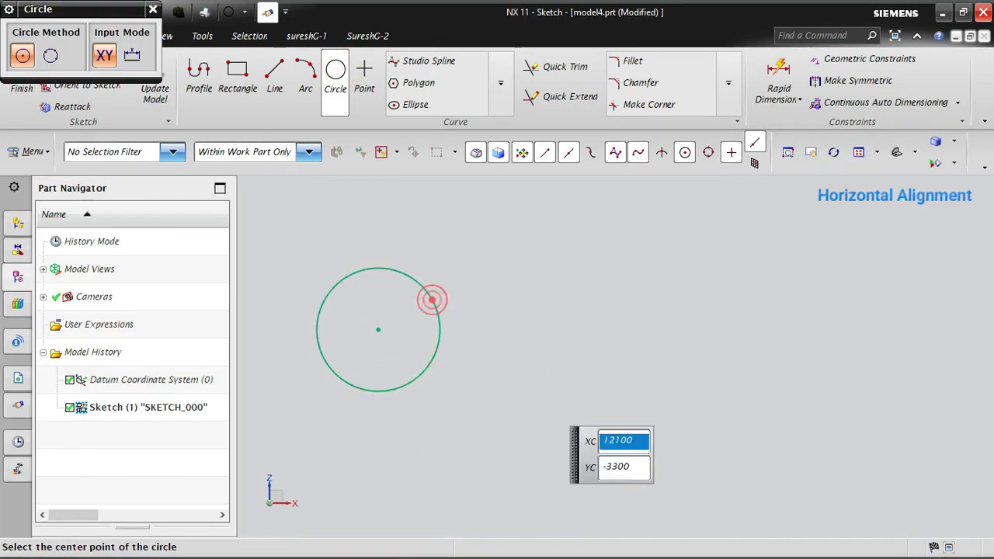
pyautogui.click(798, 451)
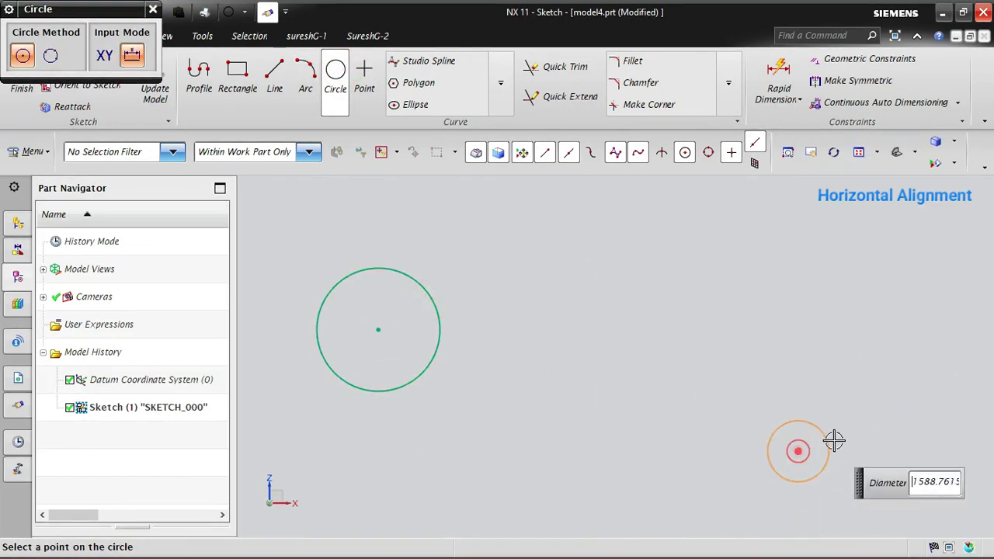
pyautogui.click(834, 437)
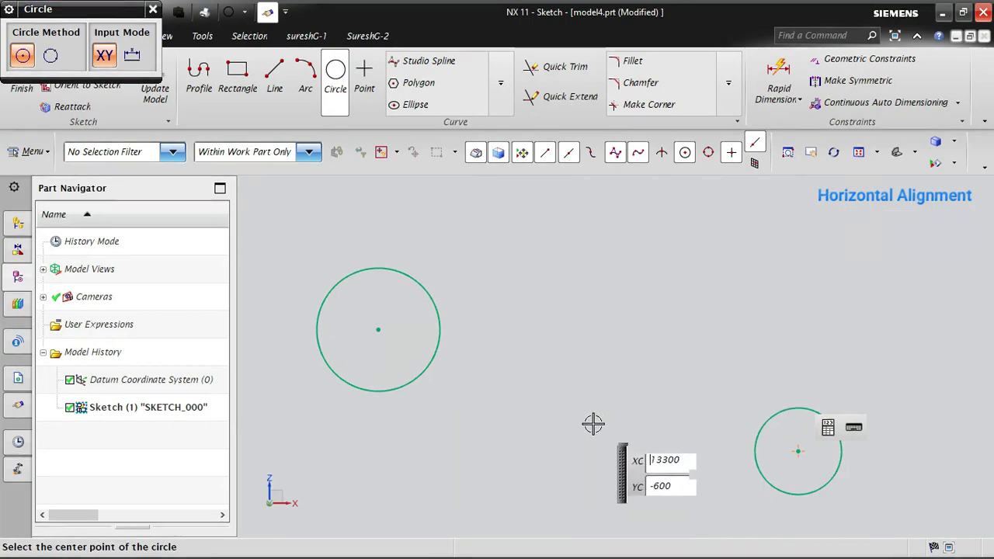
pyautogui.scroll(-2, 595, 421)
pyautogui.click(793, 218)
pyautogui.click(815, 351)
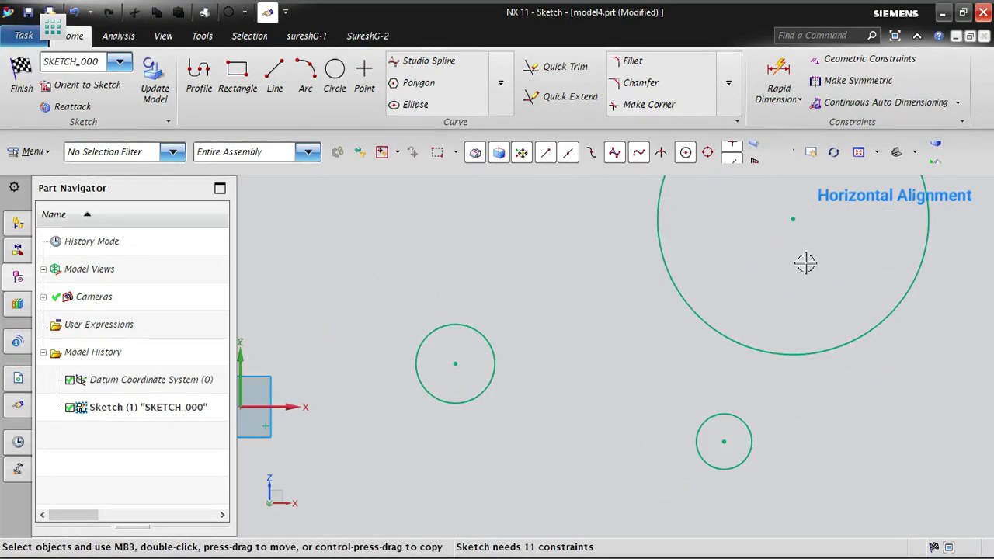
pyautogui.scroll(-2, 456, 382)
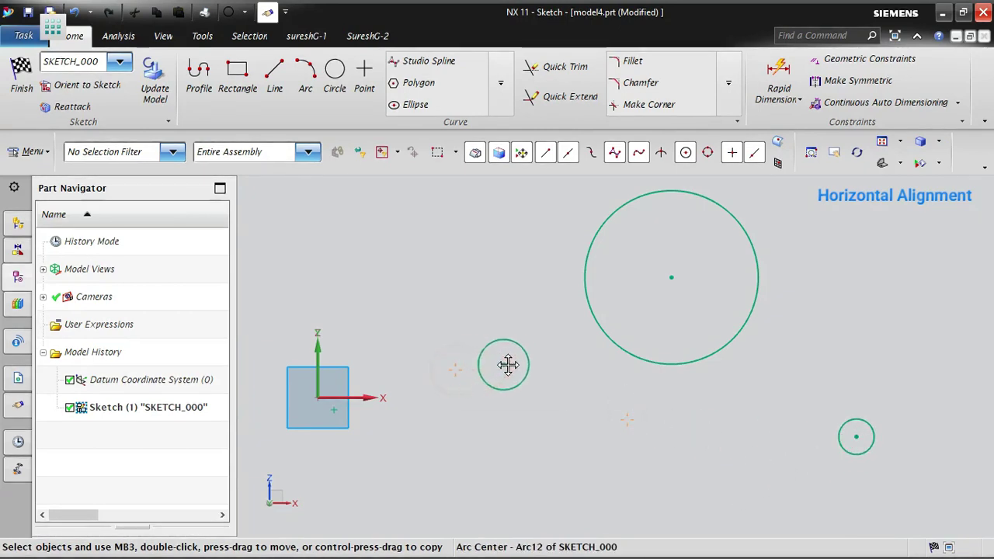
pyautogui.moveTo(509, 365); pyautogui.dragTo(516, 365)
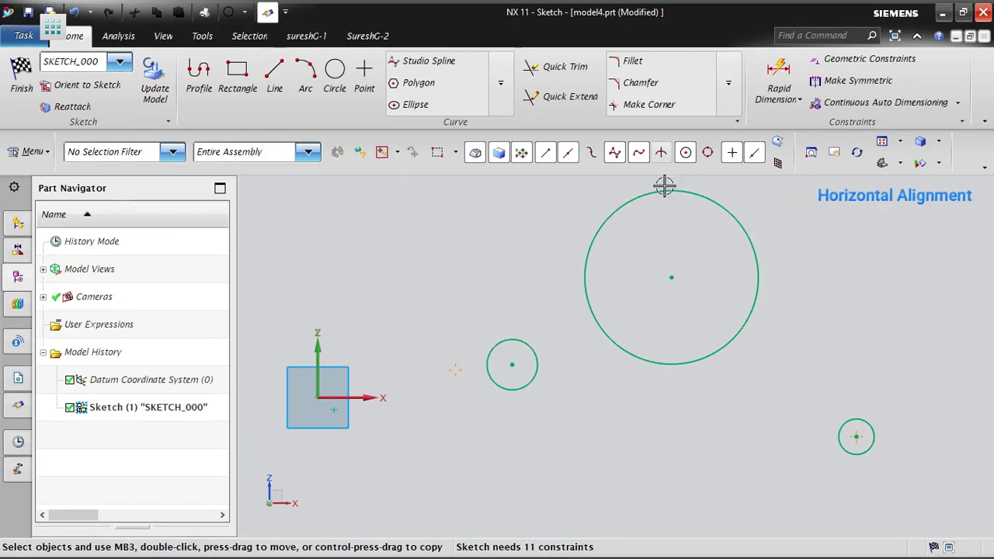
# - Apply a Horizontal Alignment constraint between the center of the largest circle and the center of the circle to its left
pyautogui.click(843, 68)
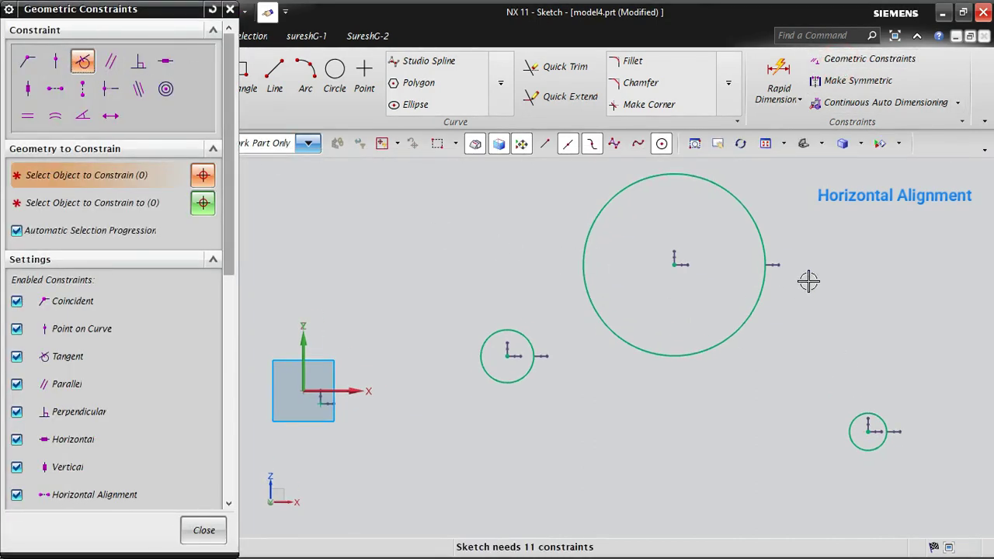
pyautogui.click(61, 91)
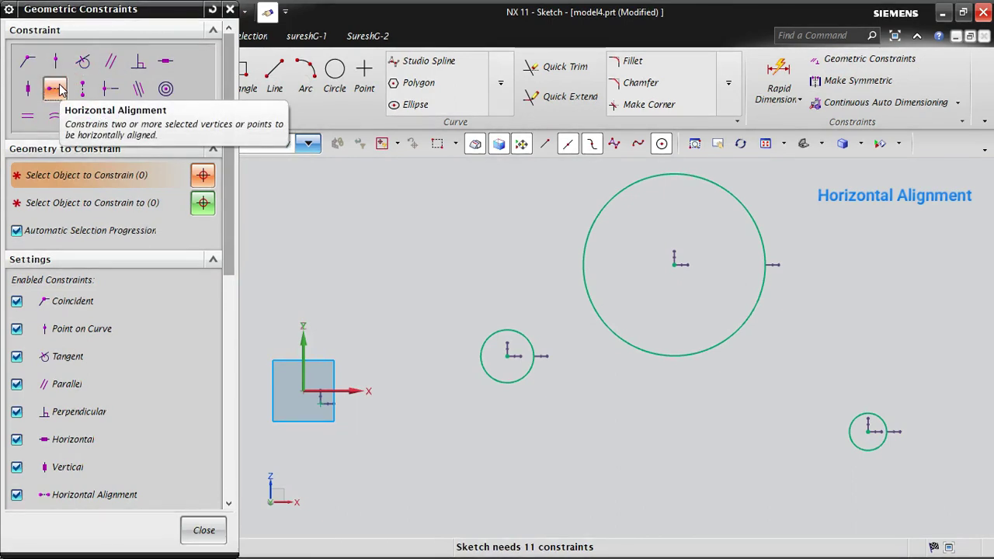
pyautogui.click(507, 356)
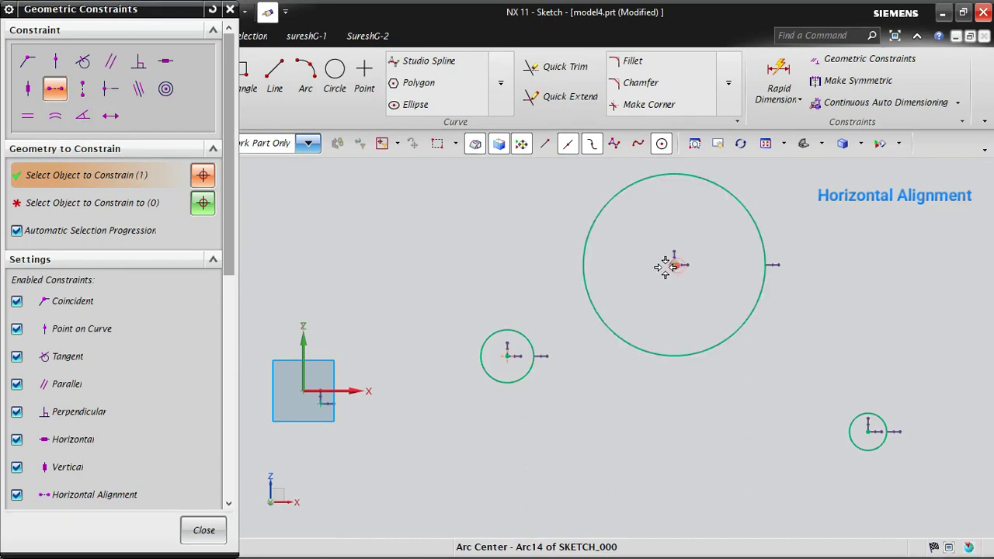
pyautogui.click(665, 267)
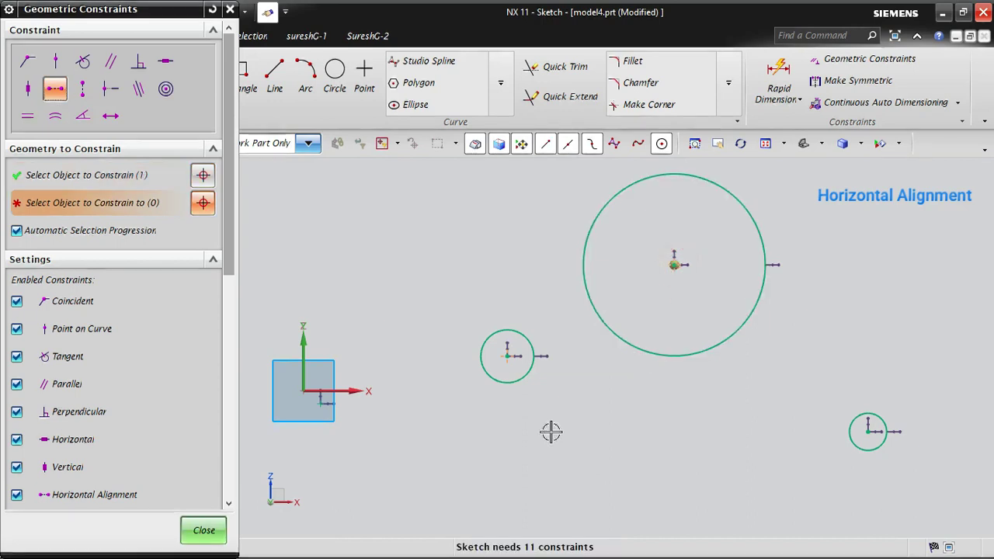
pyautogui.click(507, 355)
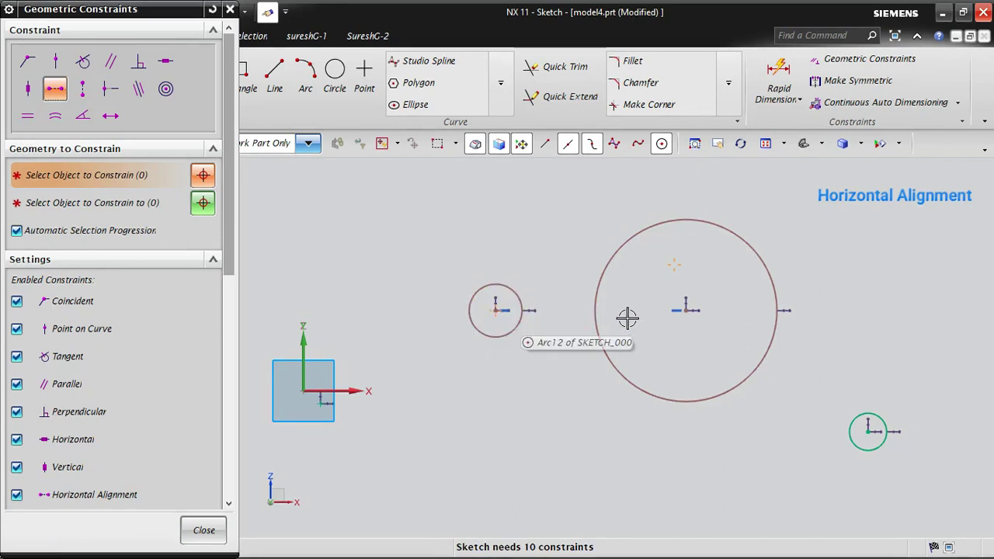
# - Horizontally align the smallest circle's center with the largest circle's center, and move the largest circle slightly upward to test the alignment
pyautogui.click(870, 433)
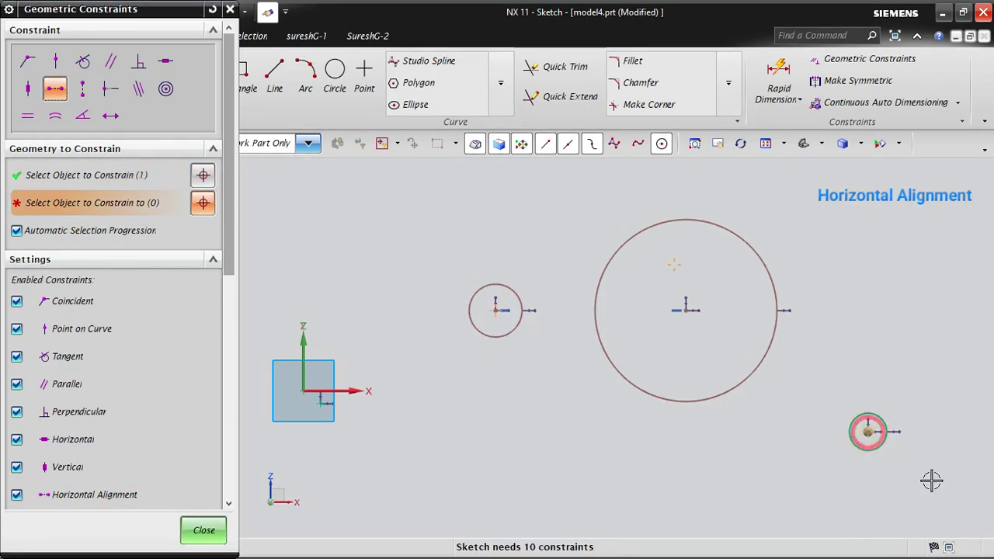
pyautogui.click(685, 309)
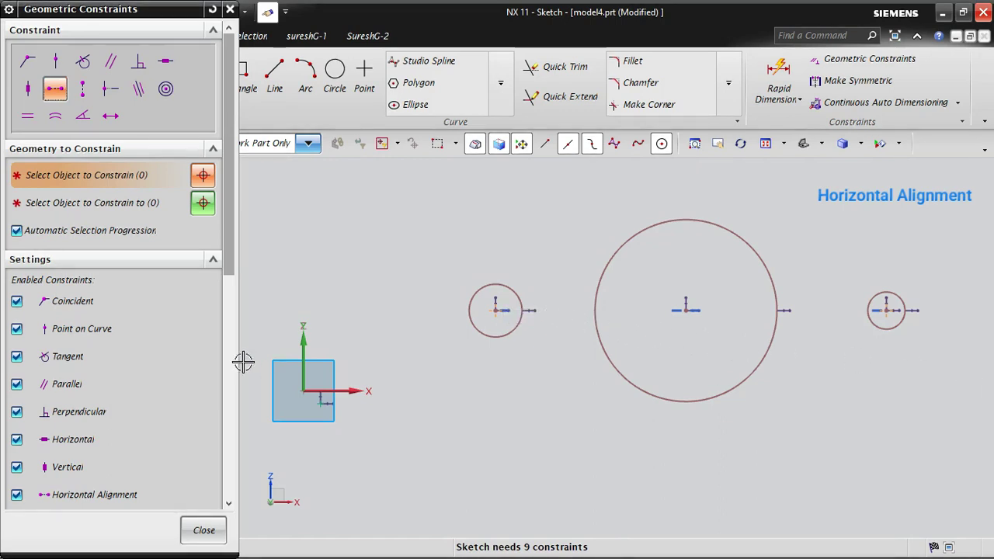
pyautogui.click(204, 530)
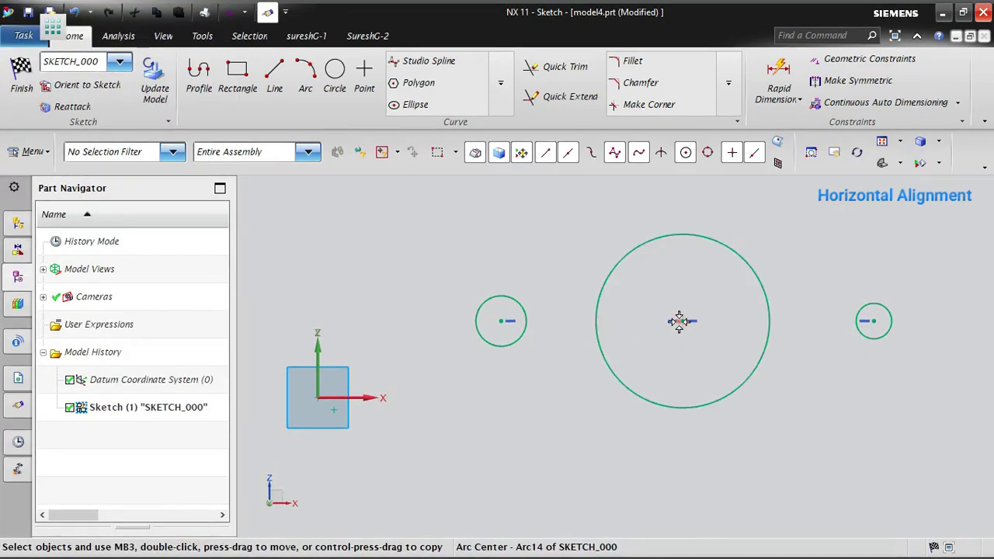
pyautogui.moveTo(679, 321)
pyautogui.mouseDown()
pyautogui.moveTo(730, 236)
pyautogui.moveTo(630, 475)
pyautogui.moveTo(724, 262)
pyautogui.moveTo(699, 366)
pyautogui.moveTo(703, 460)
pyautogui.moveTo(702, 195)
pyautogui.moveTo(710, 435)
pyautogui.moveTo(683, 195)
pyautogui.moveTo(706, 378)
pyautogui.moveTo(668, 275)
pyautogui.moveTo(701, 373)
pyautogui.moveTo(677, 264)
pyautogui.moveTo(661, 360)
pyautogui.moveTo(653, 231)
pyautogui.moveTo(699, 351)
pyautogui.moveTo(682, 313)
pyautogui.mouseUp()
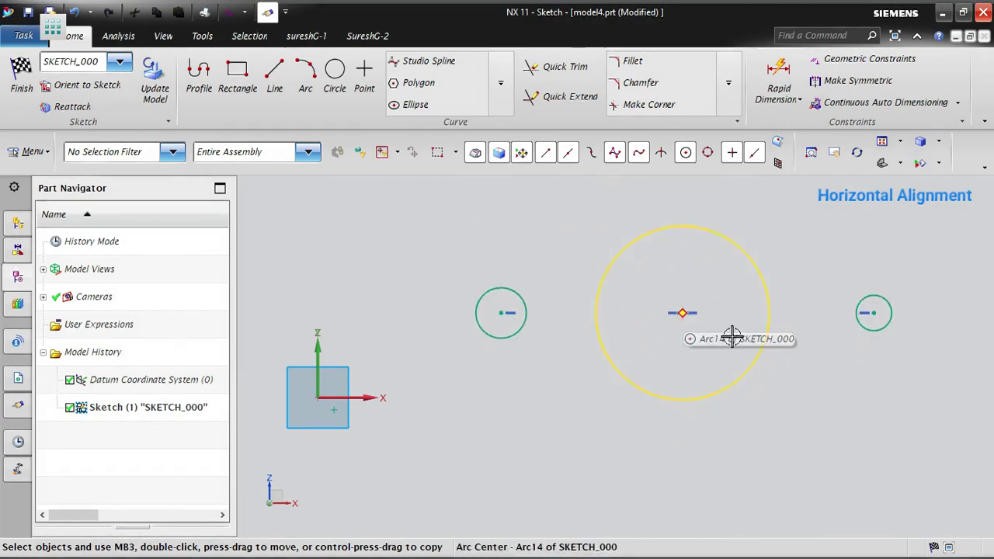
# - Draw two circles away from the aligned row, one at the upper right and one at the lower right of the largest circle
pyautogui.scroll(-3, 396, 393)
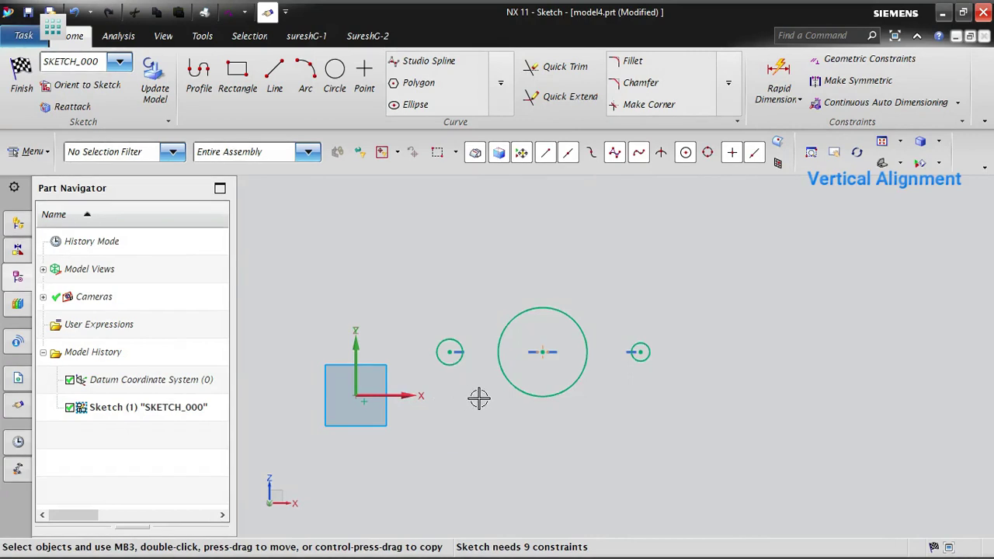
pyautogui.click(327, 84)
pyautogui.click(839, 242)
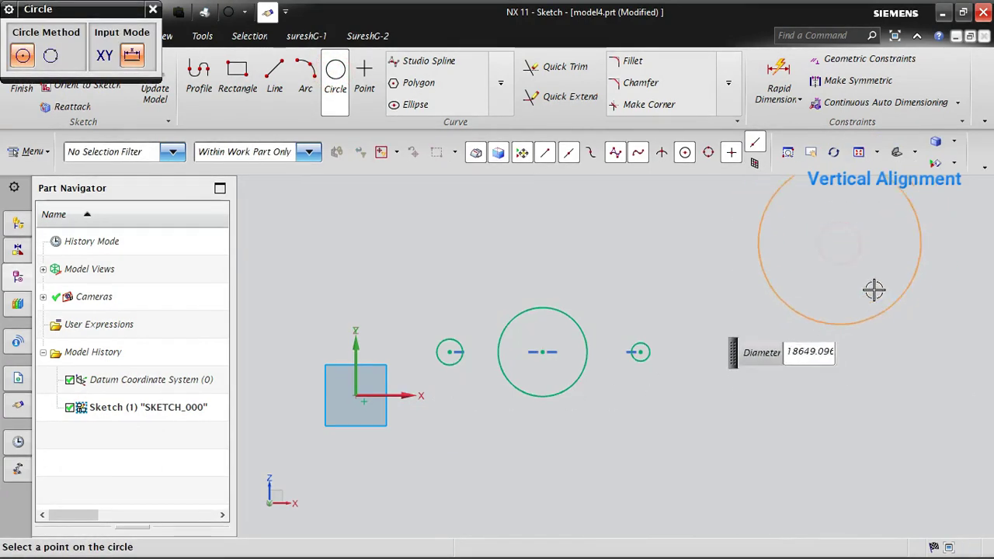
pyautogui.click(861, 269)
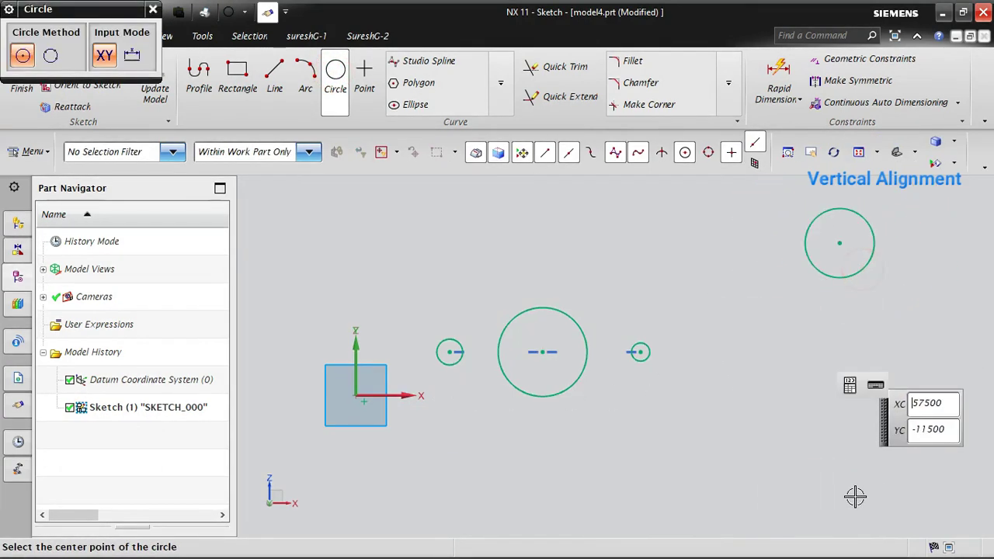
pyautogui.click(689, 501)
pyautogui.click(722, 471)
pyautogui.press('Escape')
pyautogui.hotkey('ctrl', 'f')
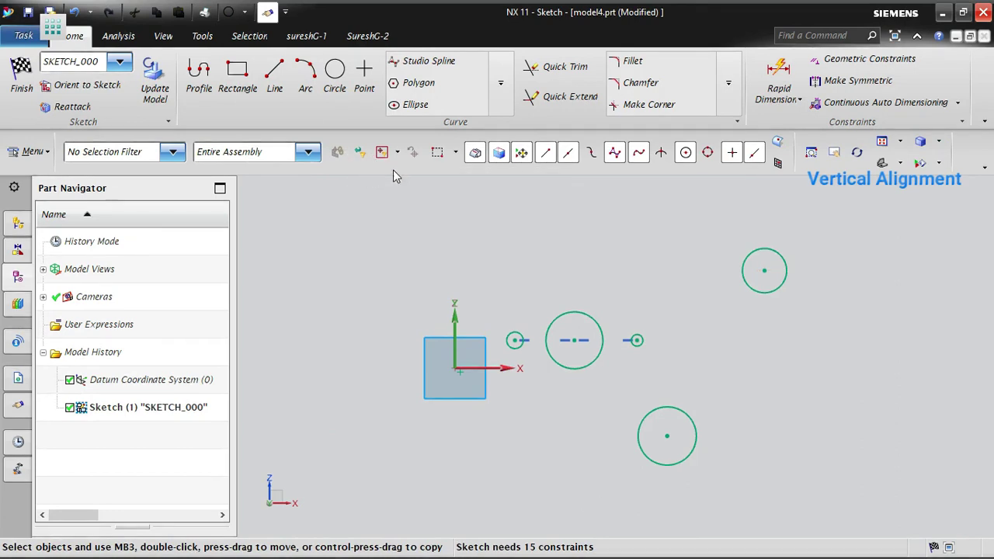
# - Apply a Vertical Alignment constraint between the center of the lower new circle and the center of the middle circle in the row
pyautogui.click(880, 80)
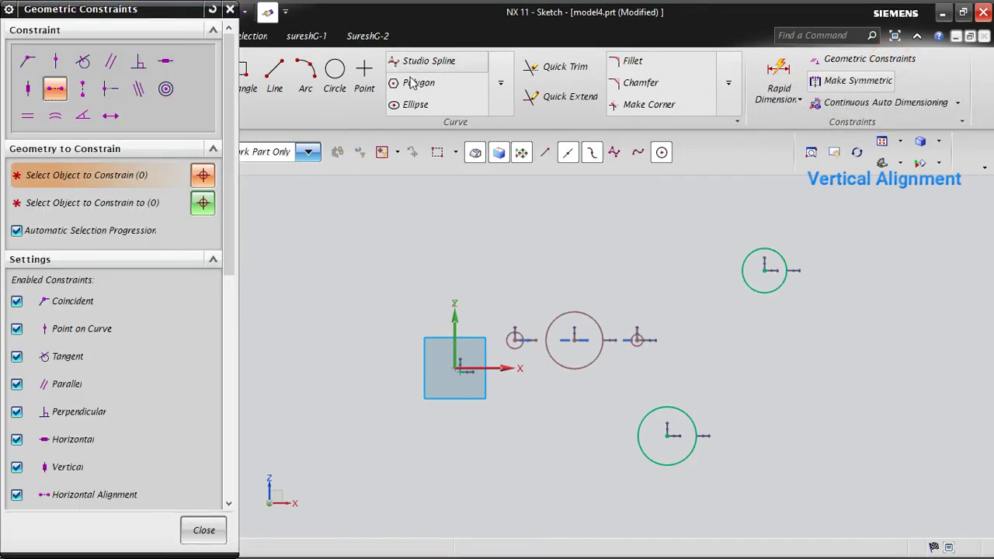
pyautogui.click(84, 90)
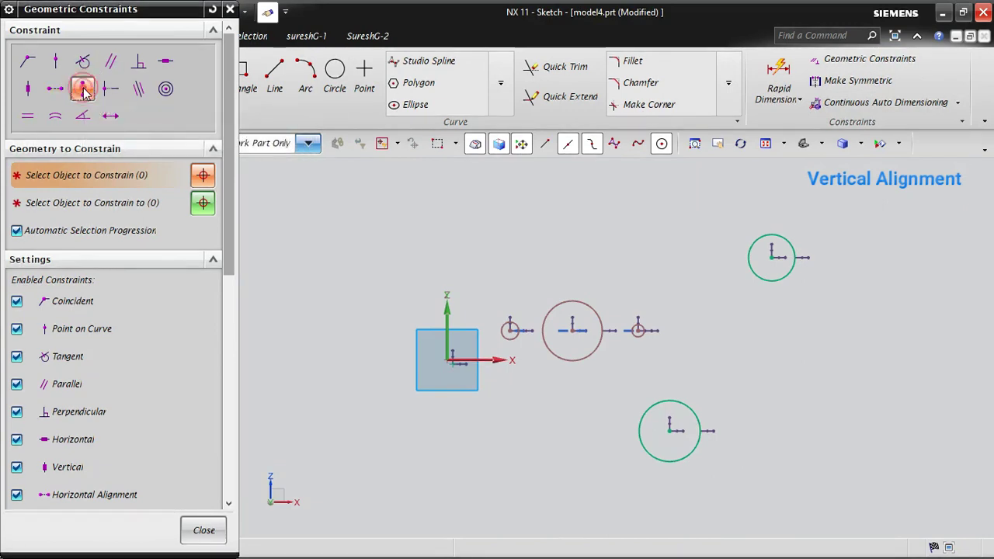
pyautogui.click(673, 429)
pyautogui.click(573, 331)
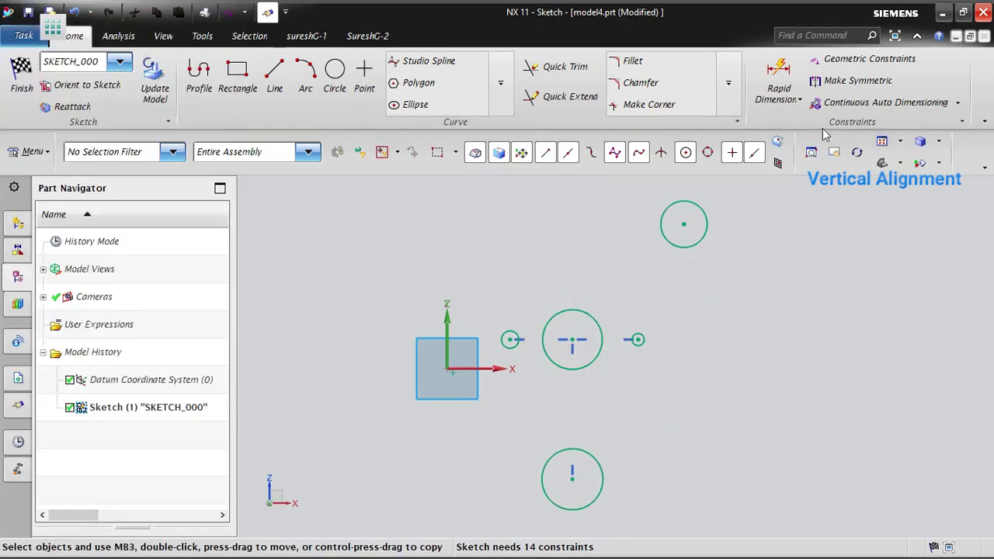
# - Vertically align the upper new circle's center with the center of the middle circle in the row
pyautogui.click(857, 62)
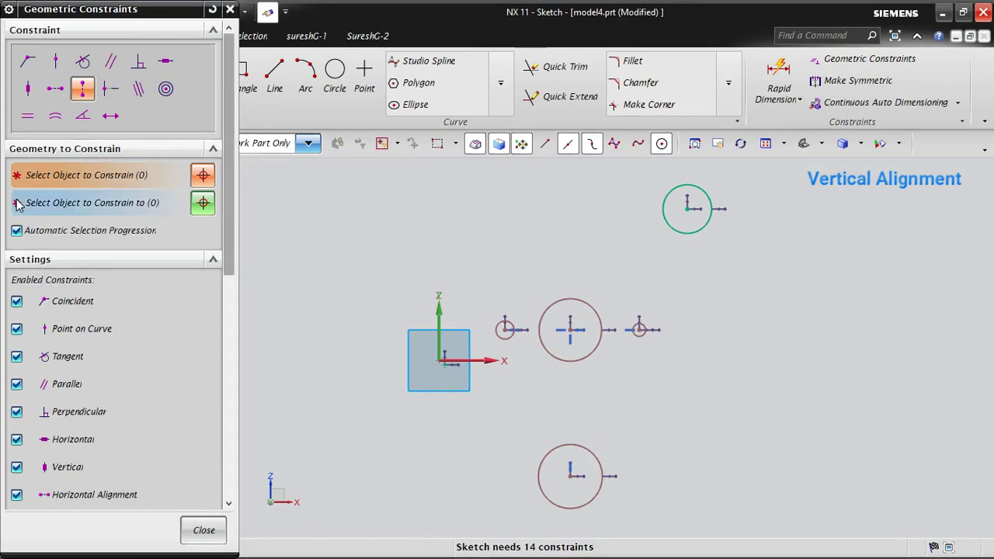
pyautogui.click(82, 87)
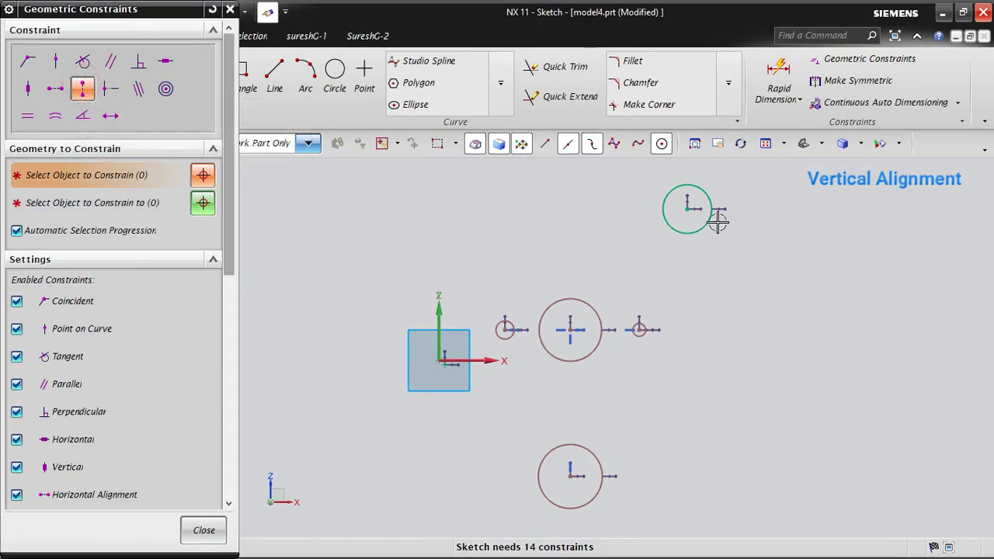
pyautogui.click(687, 208)
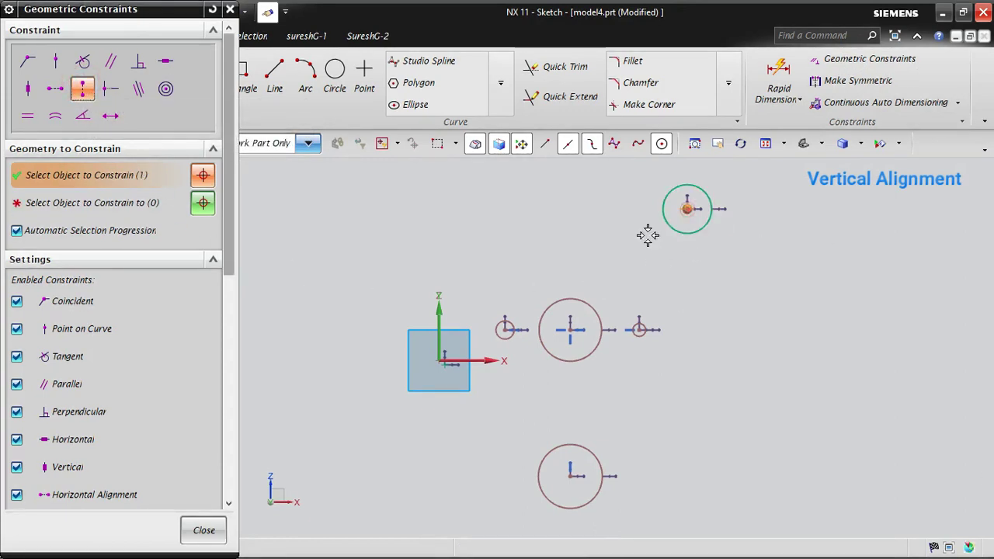
pyautogui.click(568, 328)
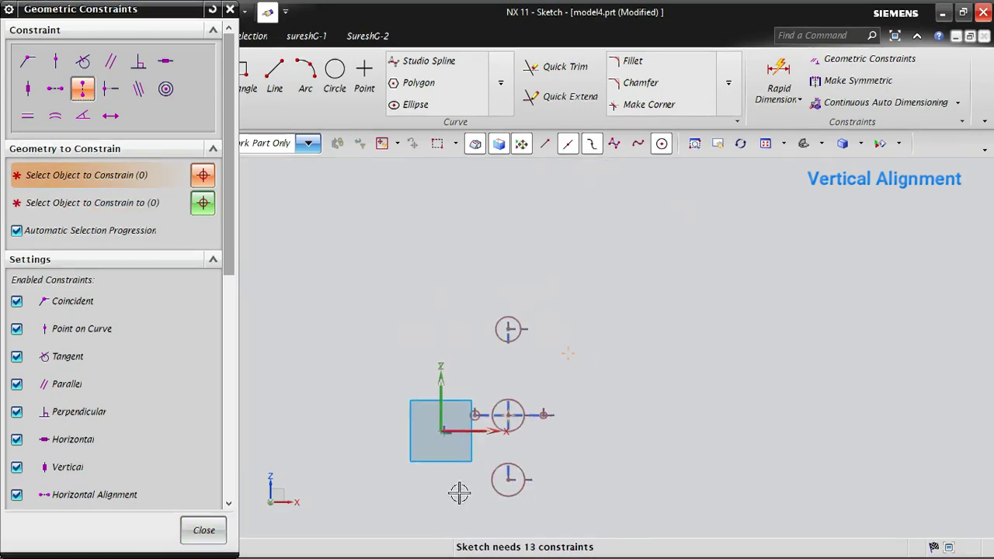
# - Draw two separate horizontal lines in empty space away from the circles, the second farther right and higher than the first
pyautogui.scroll(2, 446, 475)
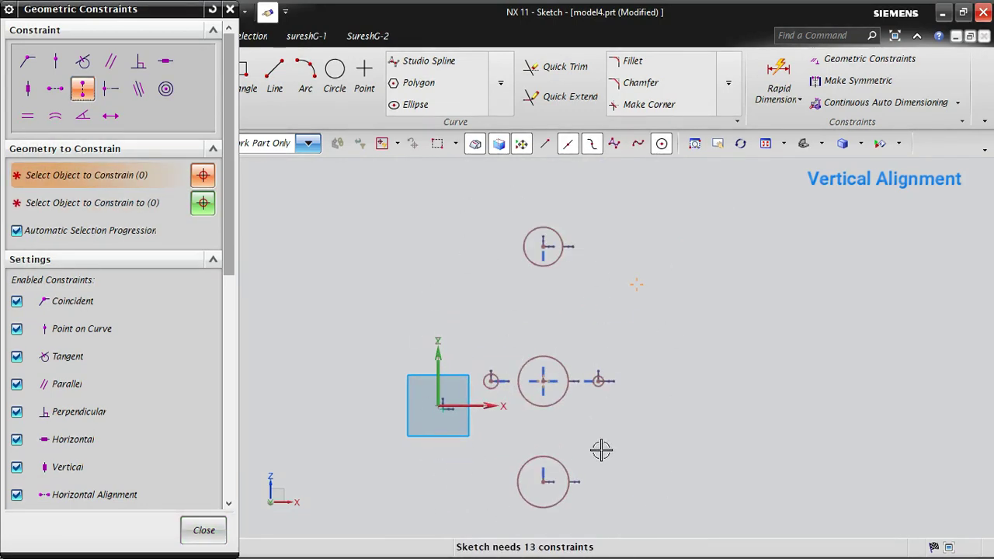
pyautogui.scroll(-2, 371, 349)
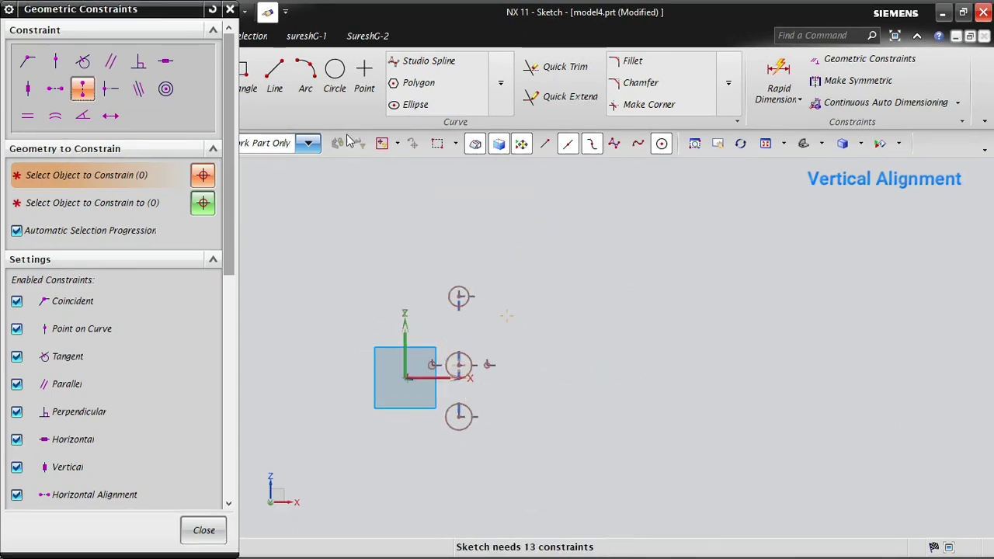
pyautogui.click(274, 71)
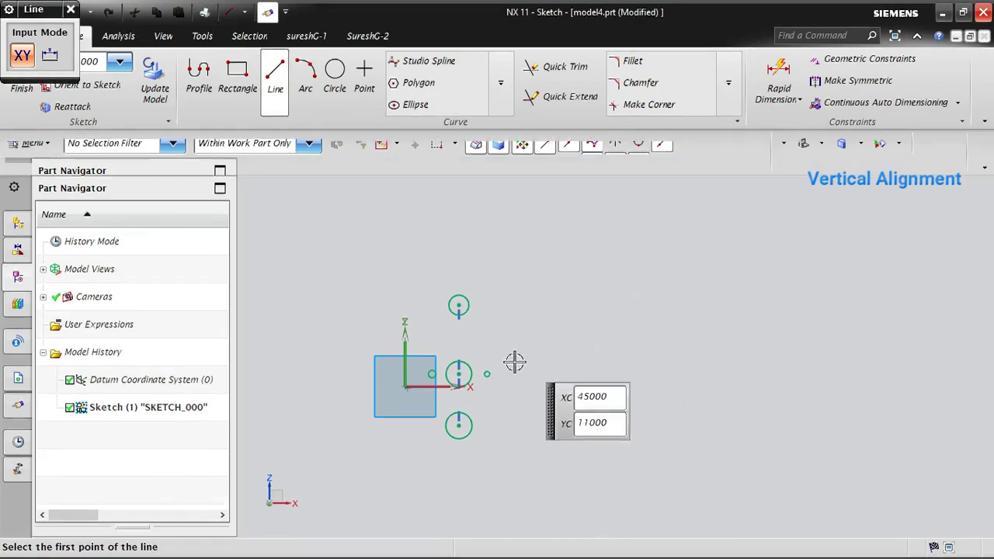
pyautogui.scroll(3, 831, 251)
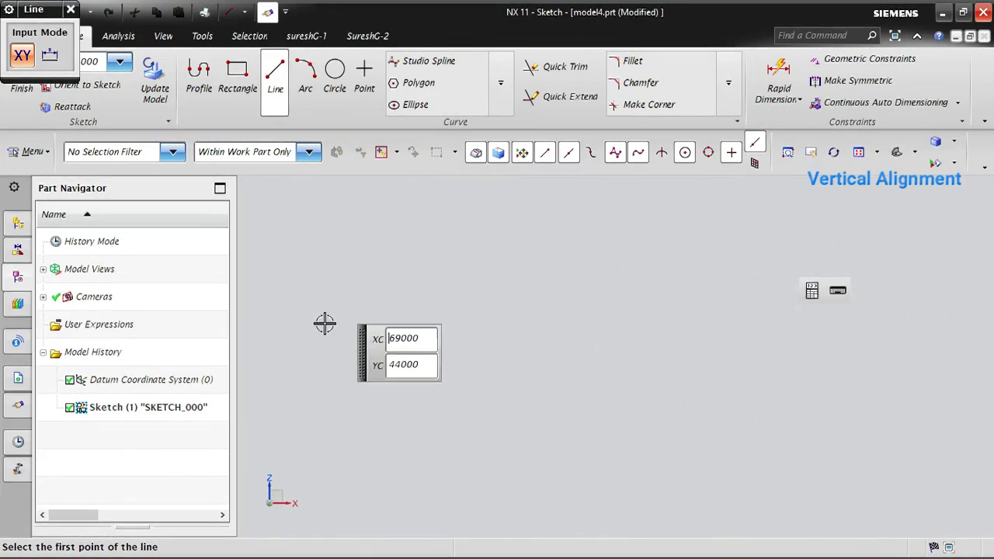
pyautogui.click(298, 355)
pyautogui.click(522, 355)
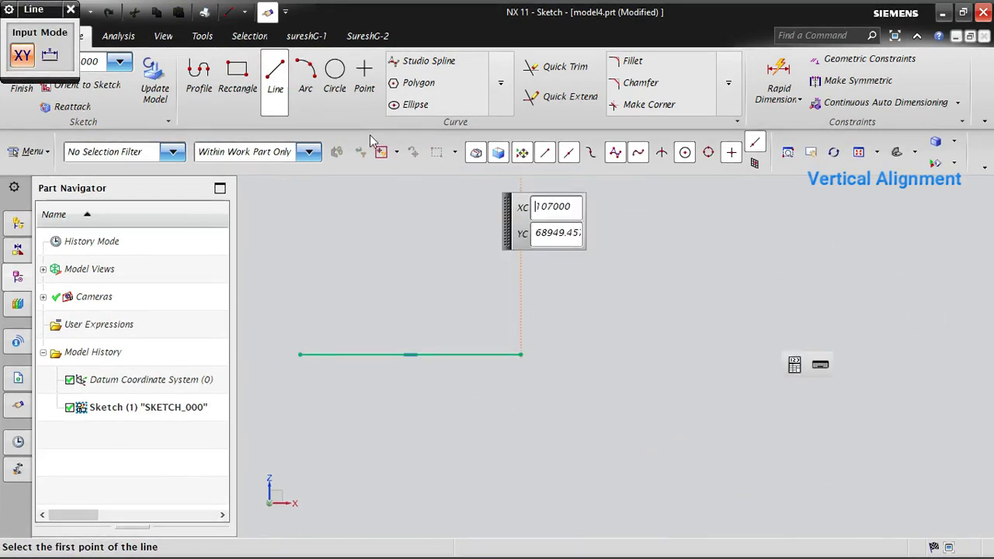
pyautogui.click(682, 223)
pyautogui.click(907, 222)
pyautogui.press('Escape')
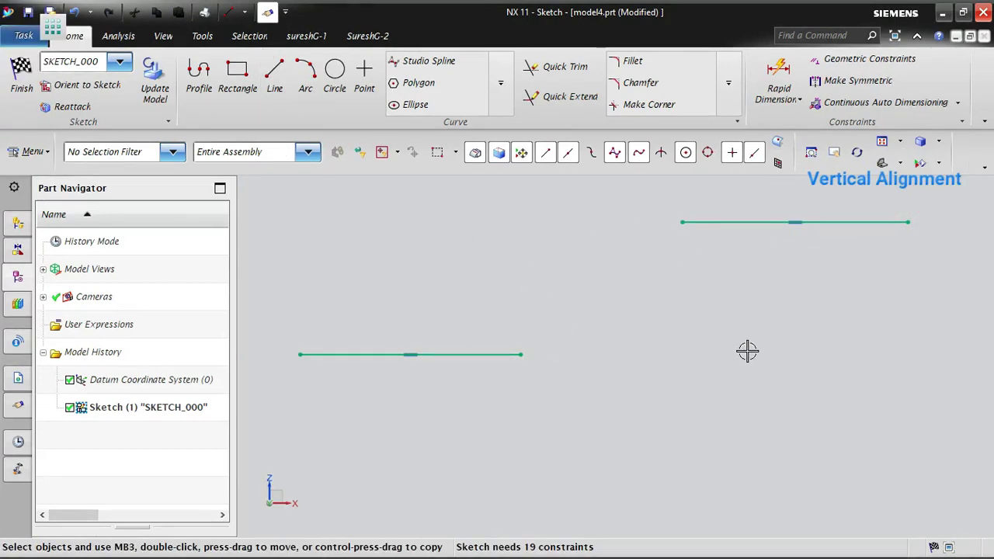
# - Apply a Horizontal Alignment constraint between the right endpoint of the lower horizontal line and the midpoint of the upper horizontal line
pyautogui.click(852, 62)
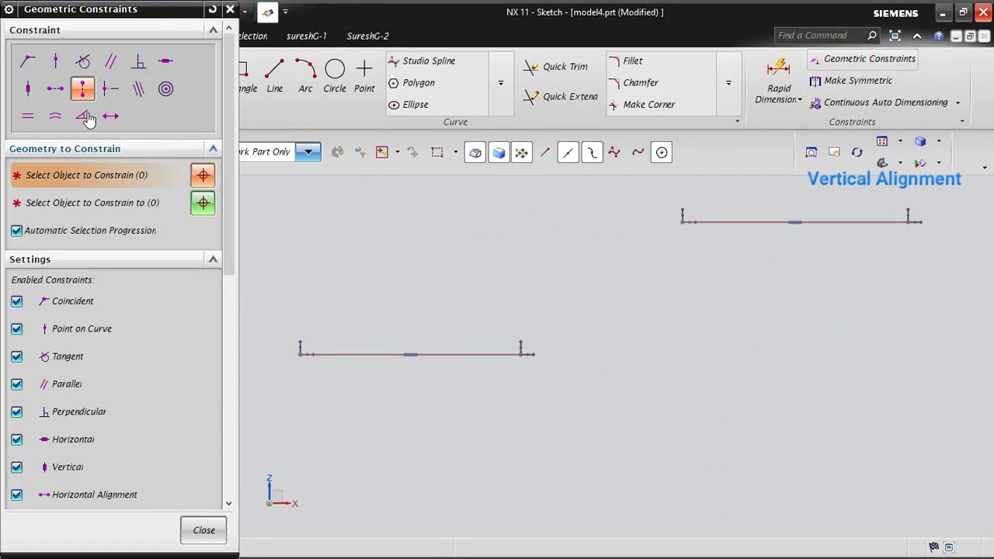
pyautogui.click(54, 89)
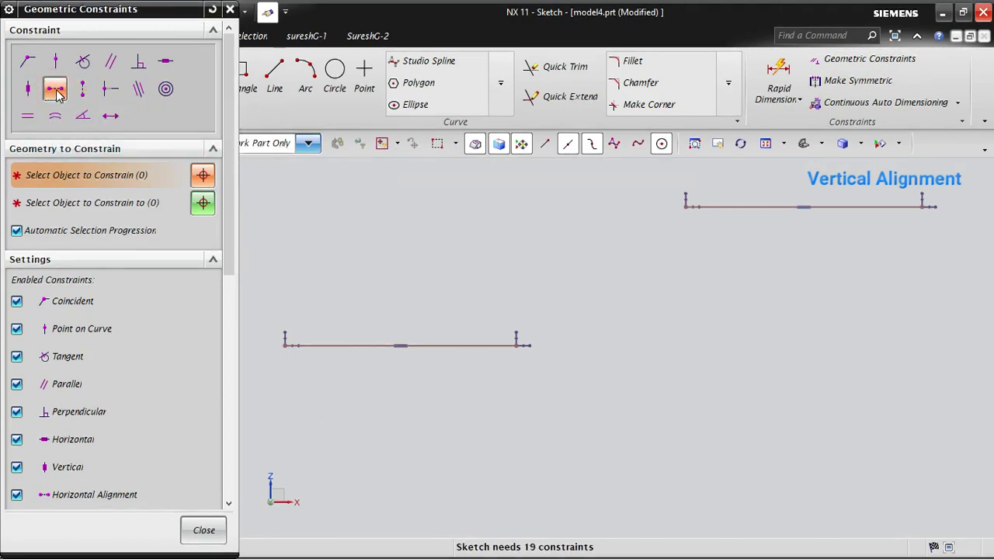
pyautogui.click(515, 345)
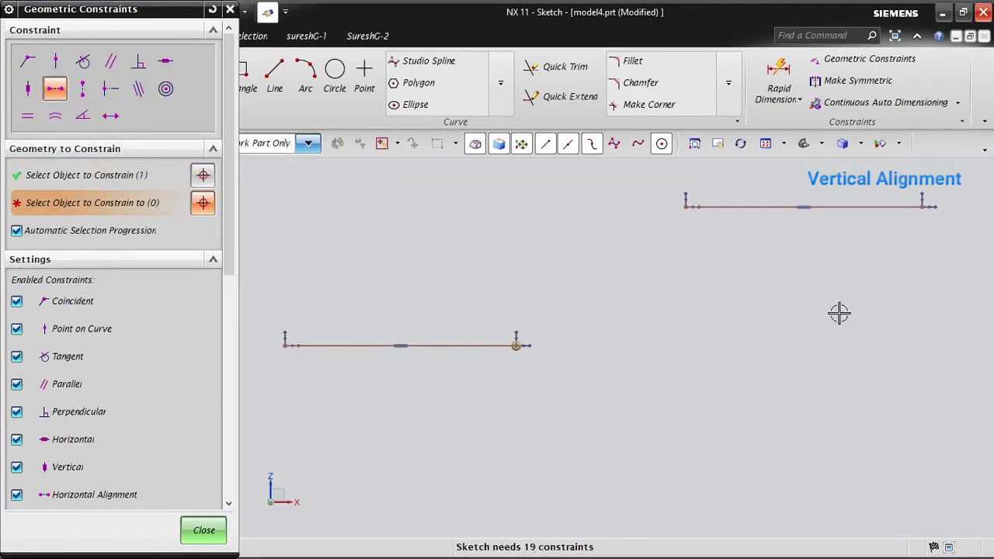
pyautogui.click(846, 207)
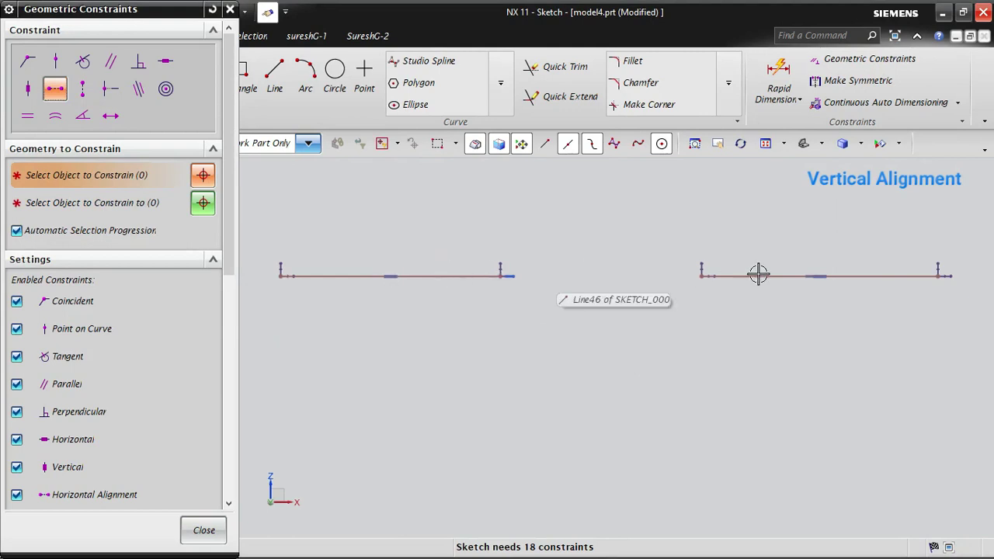
# - Draw a slanted line about 38000 long below the left horizontal line and a shorter slanted line above the right one
pyautogui.click(274, 84)
pyautogui.click(511, 352)
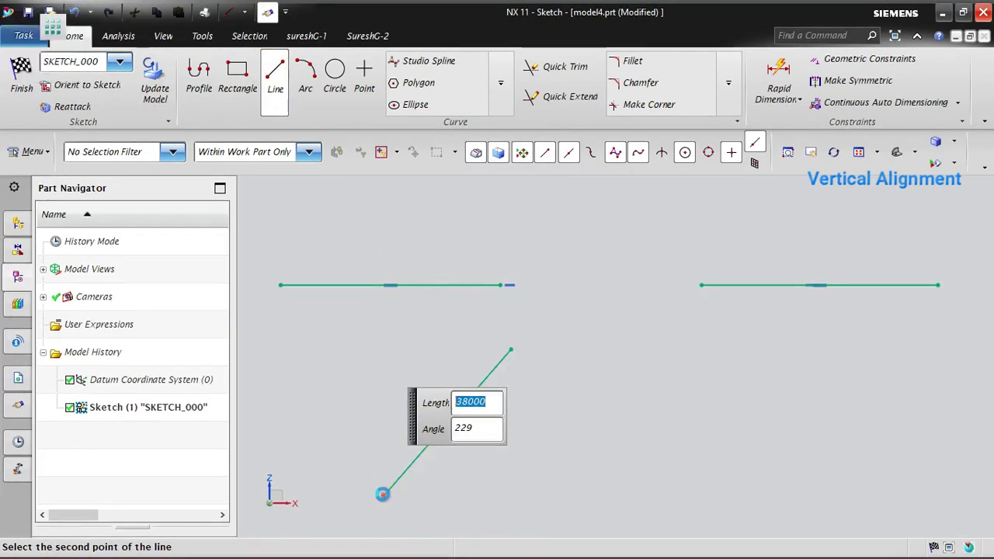
pyautogui.click(383, 495)
pyautogui.click(274, 72)
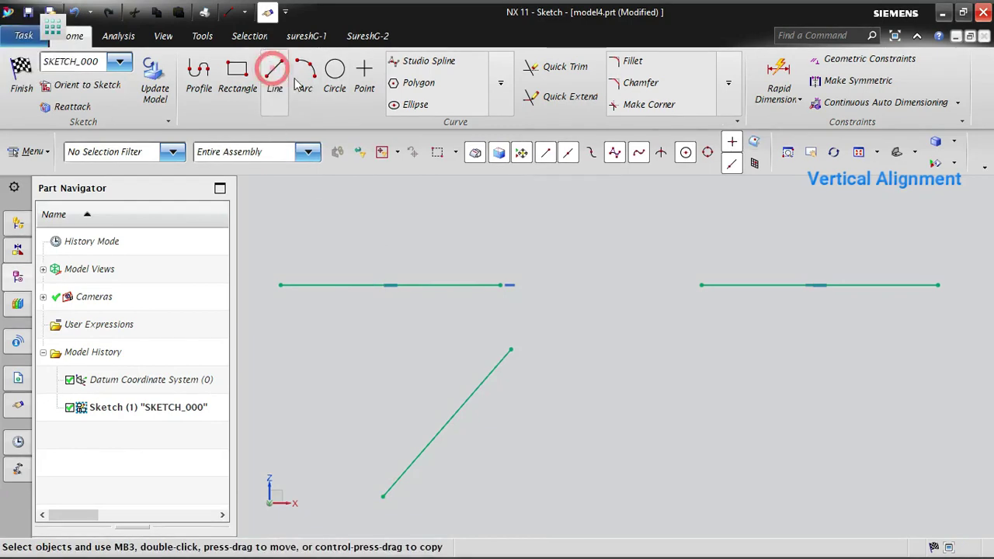
pyautogui.click(273, 72)
pyautogui.click(737, 262)
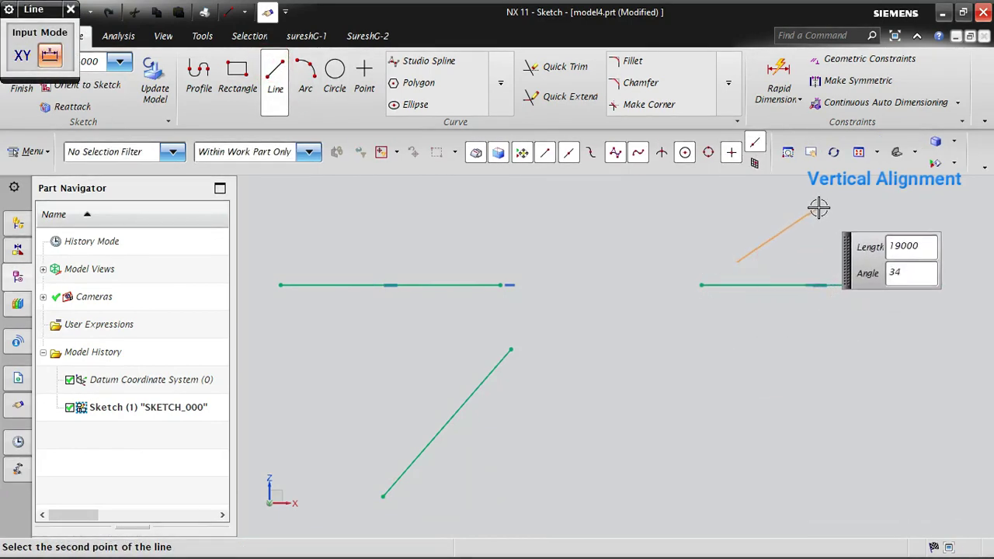
pyautogui.click(823, 204)
pyautogui.press('Escape')
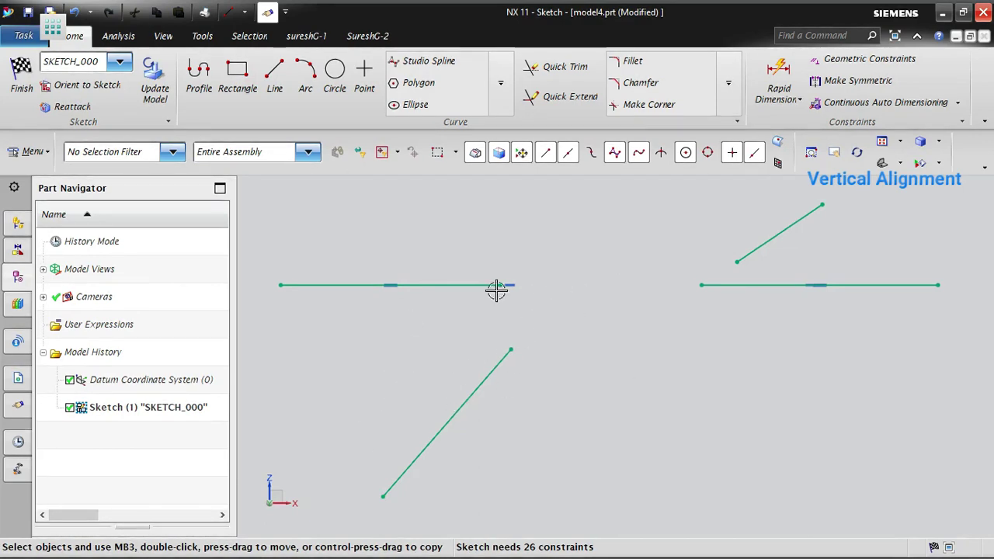
# - Apply a Vertical Alignment constraint between the upper endpoint of the lower slanted line and the lower endpoint of the shorter slanted line
pyautogui.click(851, 60)
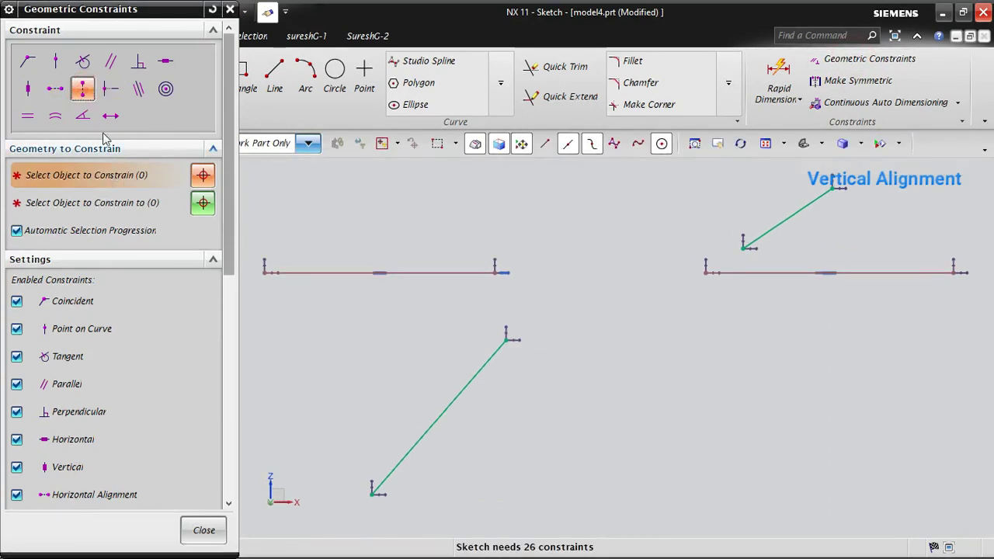
pyautogui.click(475, 371)
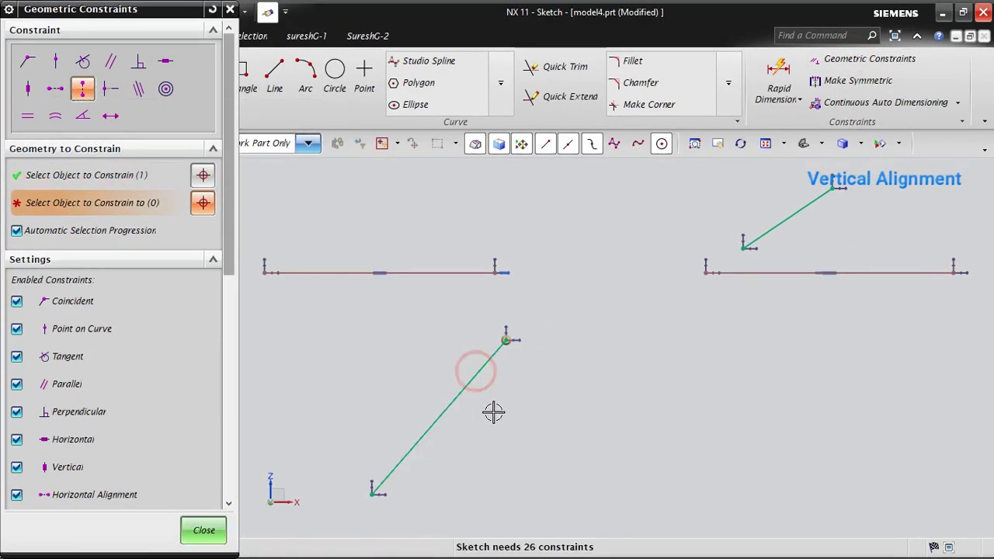
pyautogui.click(746, 247)
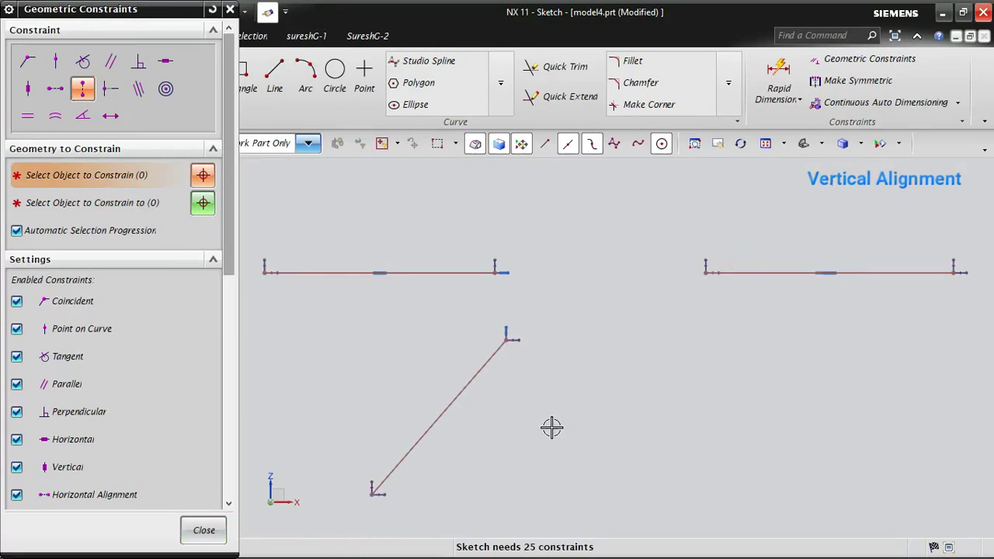
pyautogui.scroll(-3, 564, 322)
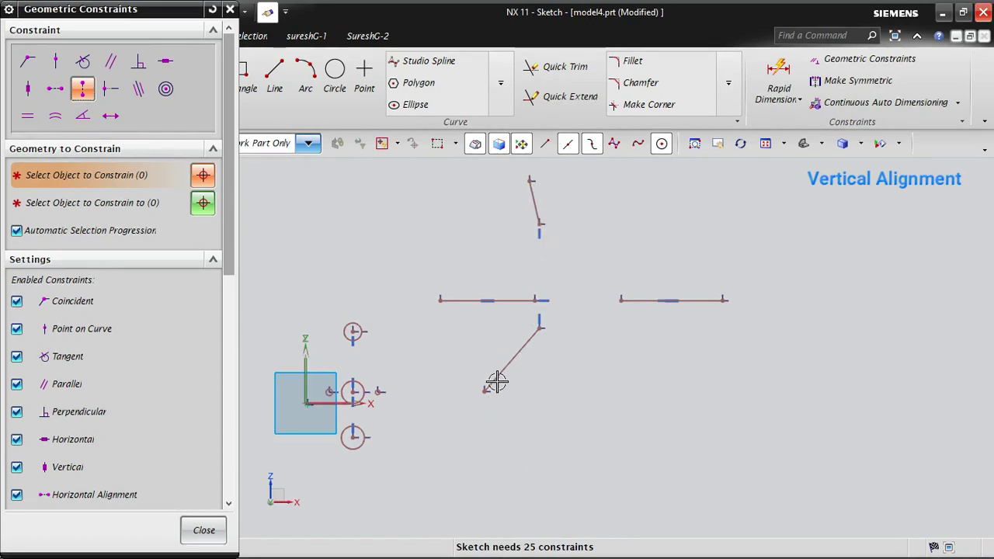
pyautogui.click(219, 532)
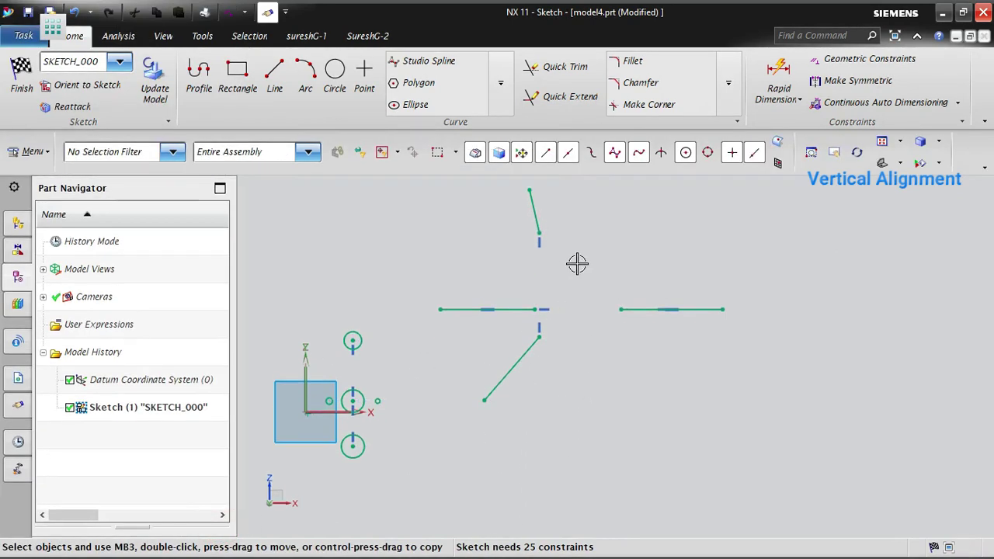
# - Move the free outer endpoints of the two slanted lines to several positions to test the vertical alignment of their inner endpoints
pyautogui.moveTo(532, 182); pyautogui.dragTo(476, 185)
pyautogui.moveTo(495, 412); pyautogui.dragTo(734, 442)
pyautogui.moveTo(479, 186); pyautogui.dragTo(702, 197)
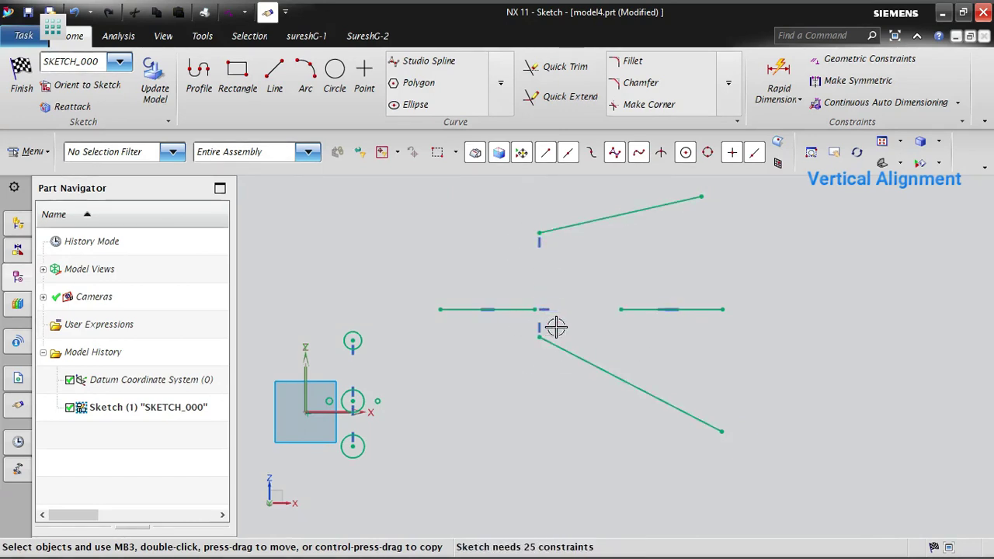
pyautogui.moveTo(658, 180); pyautogui.dragTo(606, 184)
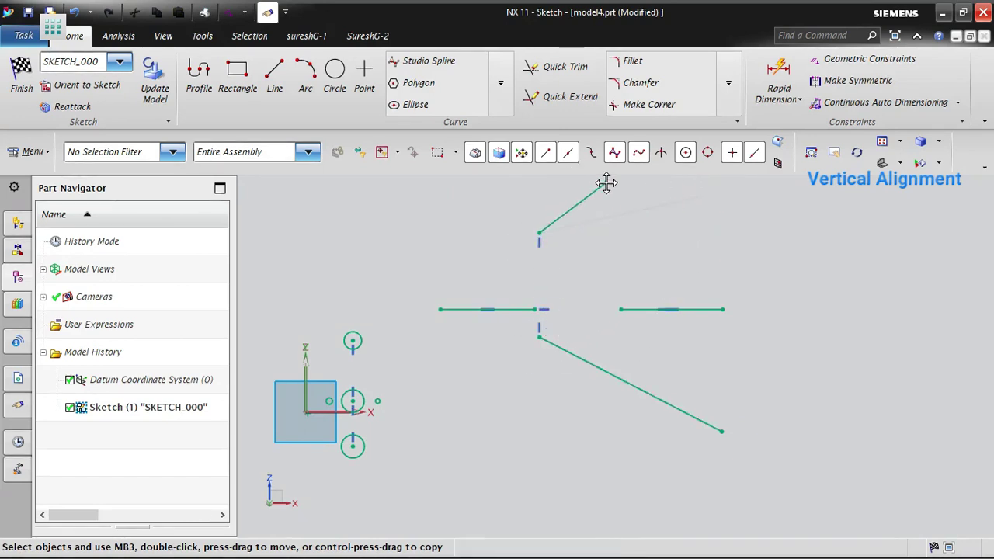
pyautogui.moveTo(720, 431); pyautogui.dragTo(606, 409)
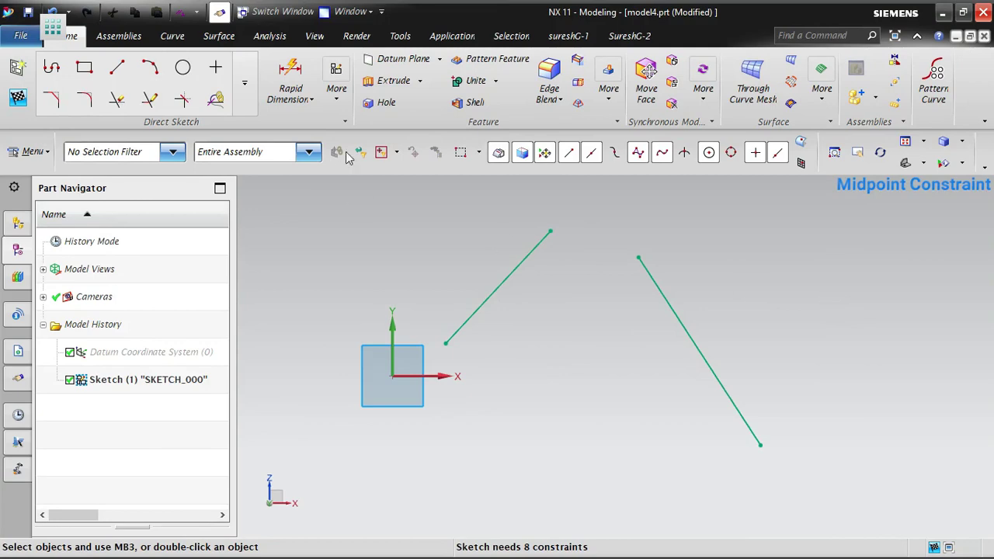
# - Apply a Midpoint constraint between the upper endpoint of the longer slanted line and the shorter slanted line
pyautogui.click(336, 88)
pyautogui.click(550, 138)
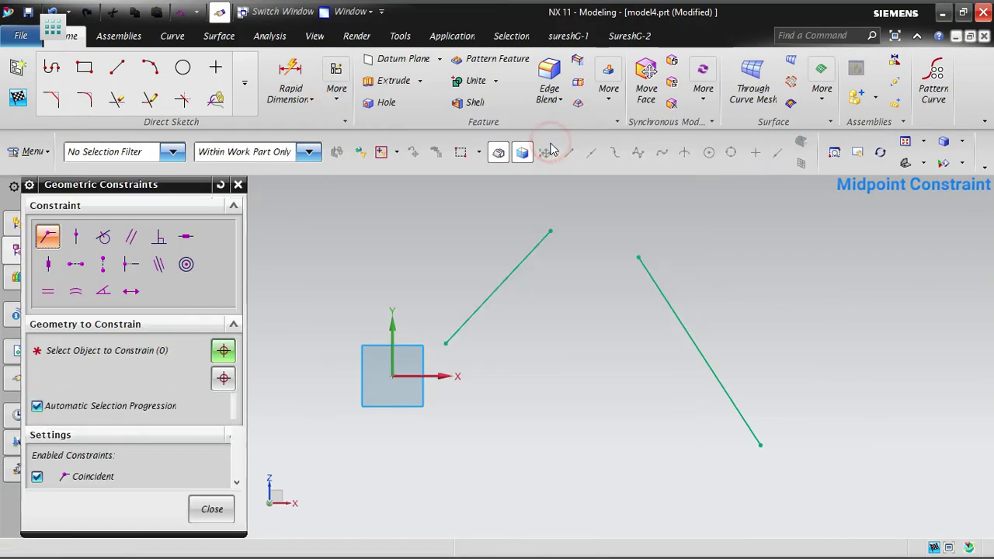
pyautogui.click(129, 248)
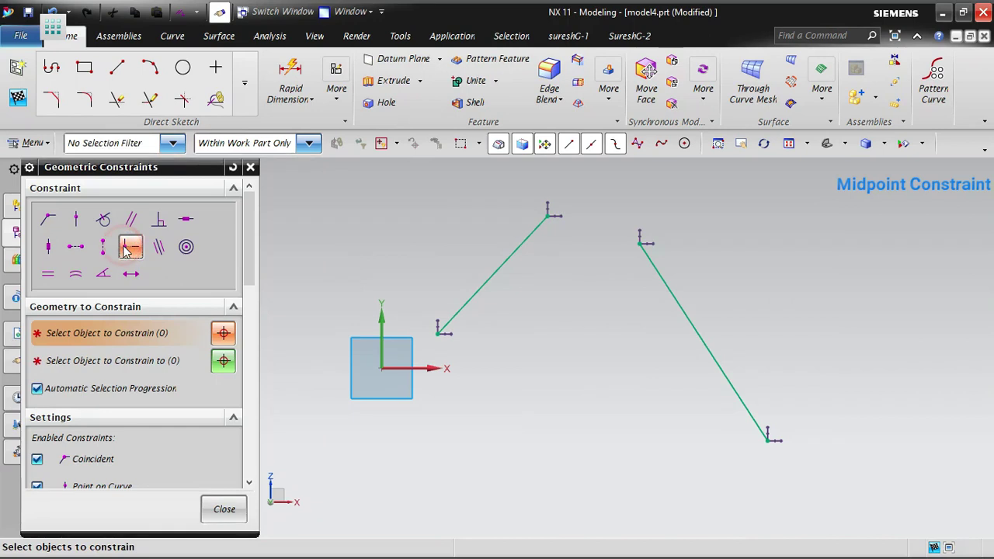
pyautogui.click(642, 240)
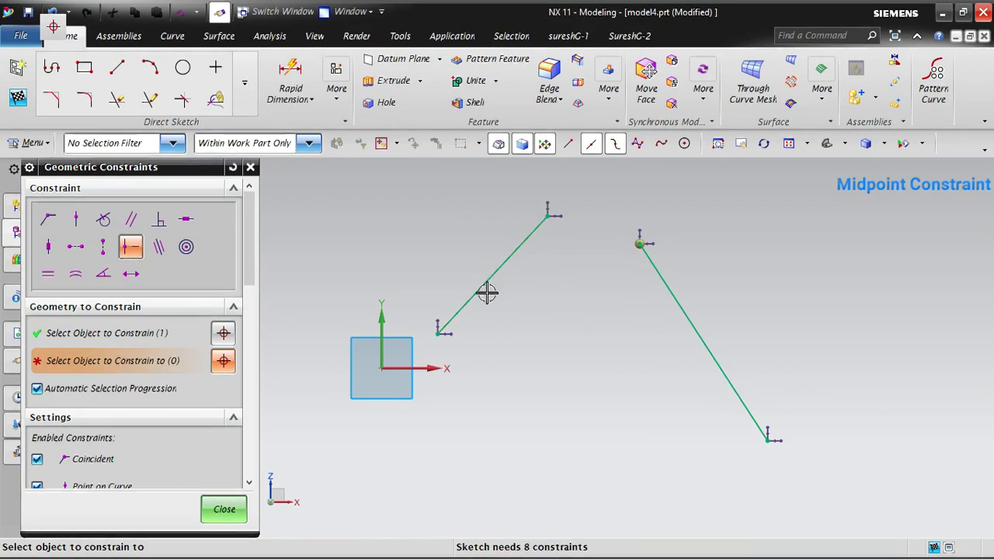
pyautogui.click(515, 256)
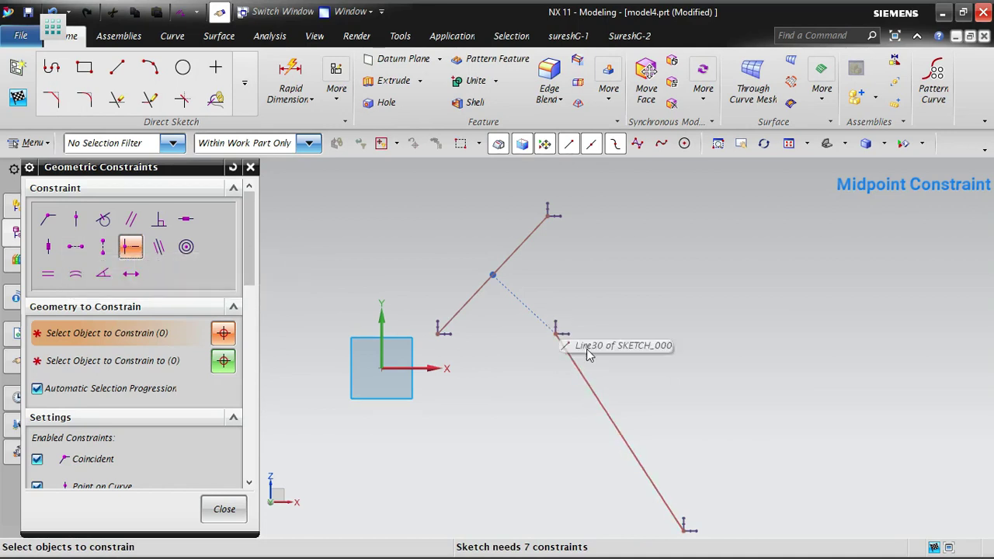
pyautogui.scroll(-2, 667, 319)
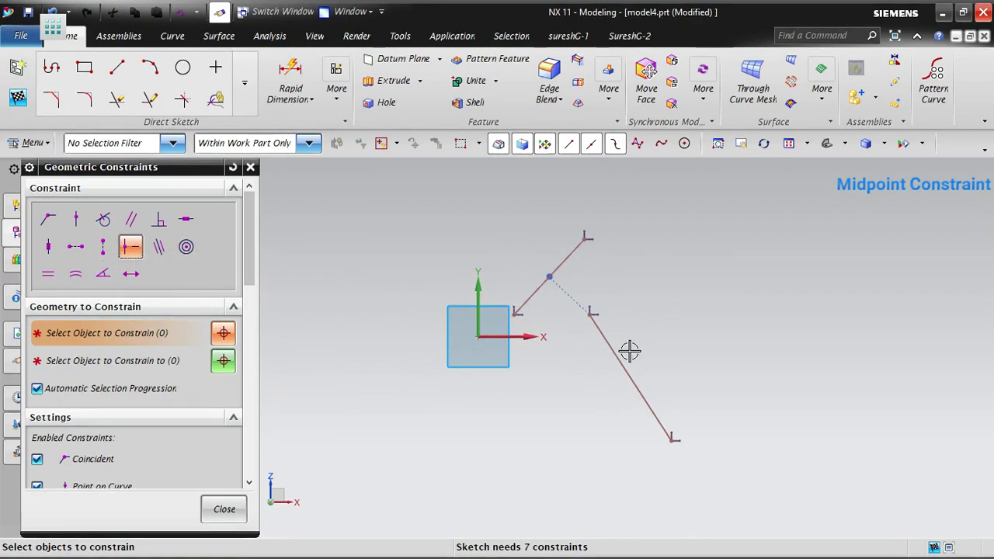
pyautogui.scroll(2, 629, 351)
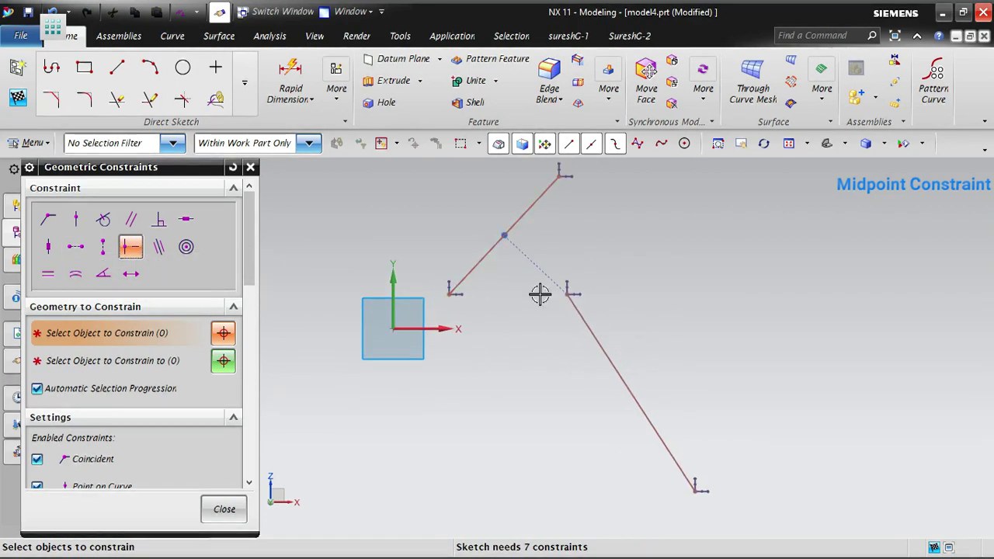
pyautogui.click(472, 342)
pyautogui.scroll(-3, 401, 450)
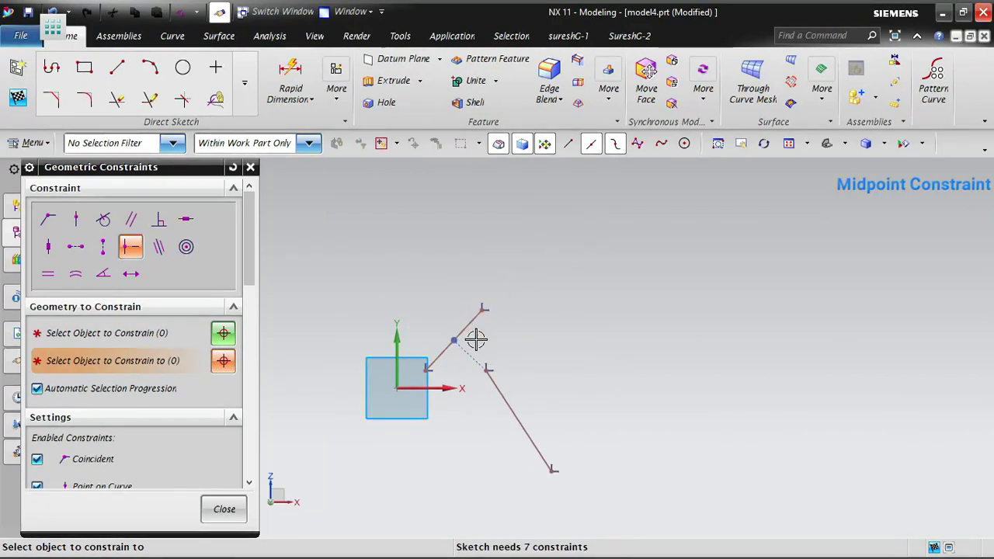
pyautogui.click(233, 509)
# - Move the upper endpoint of the shorter slanted line to test the midpoint alignment, and undo the move
pyautogui.moveTo(485, 317); pyautogui.dragTo(427, 247)
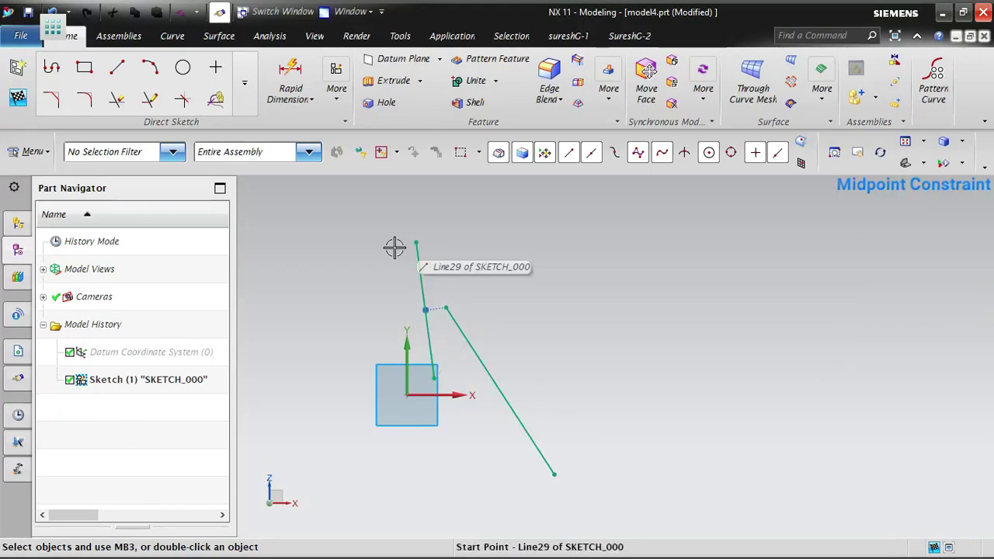
pyautogui.hotkey('ctrl', 'z')
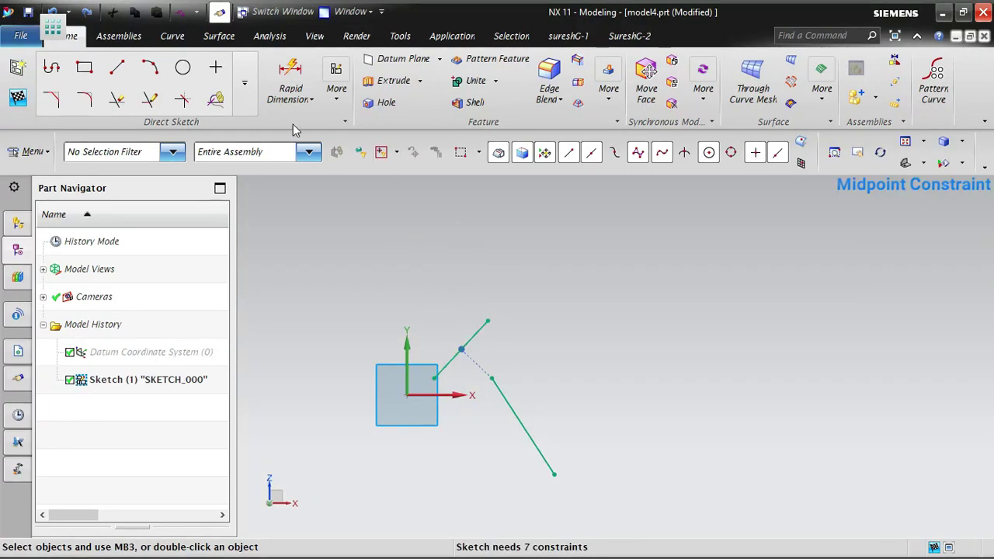
# - Apply a Coincident constraint between the upper endpoint of the longer slanted line and the midpoint of the shorter one
pyautogui.click(336, 92)
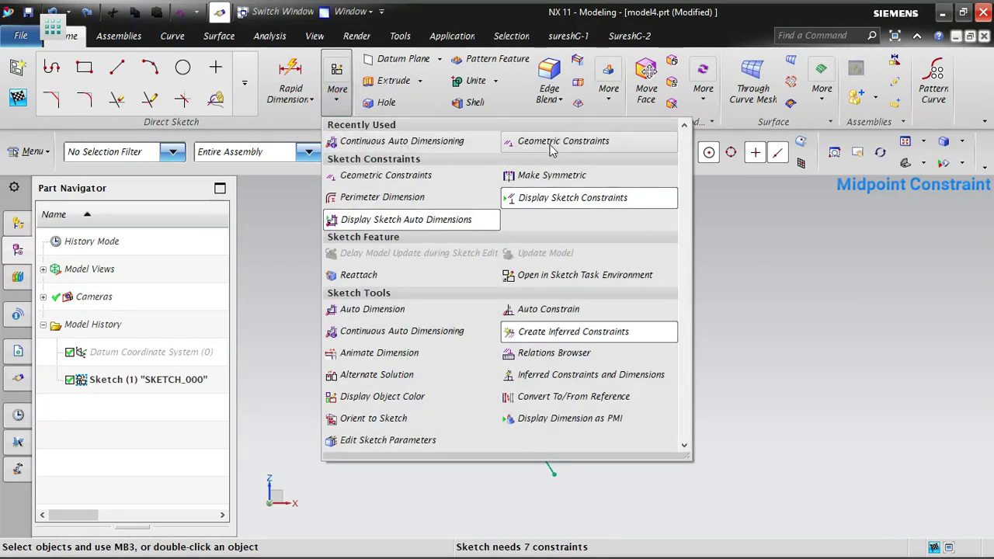
pyautogui.click(553, 143)
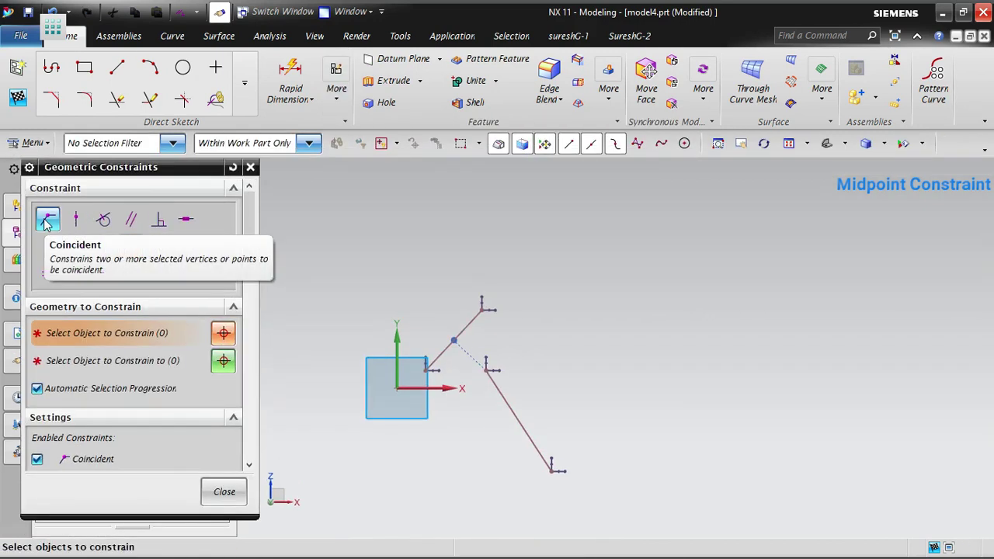
pyautogui.click(45, 223)
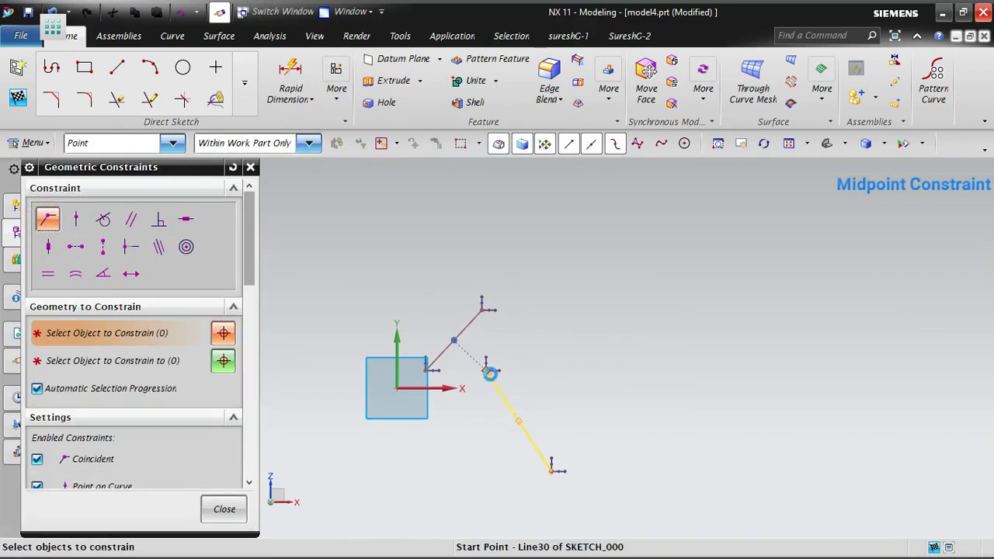
pyautogui.click(489, 373)
pyautogui.click(454, 338)
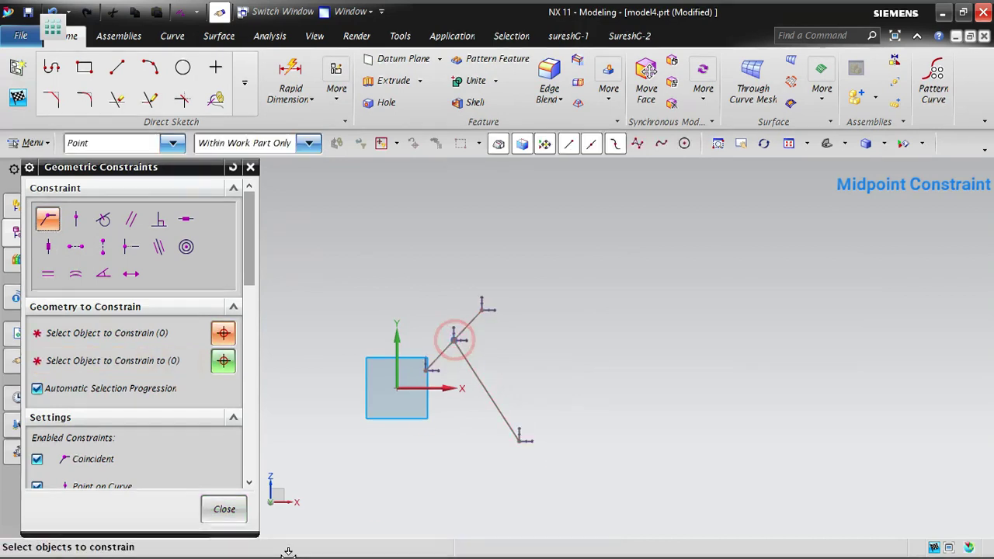
pyautogui.click(237, 510)
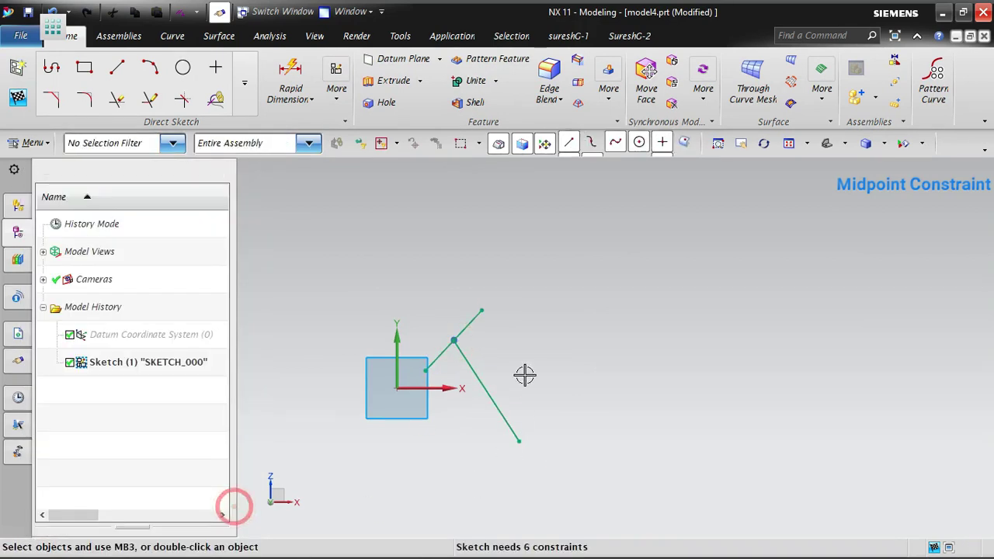
# - Review the QuickPick candidates at the junction of the two slanted lines and cancel the selection
pyautogui.click(455, 351)
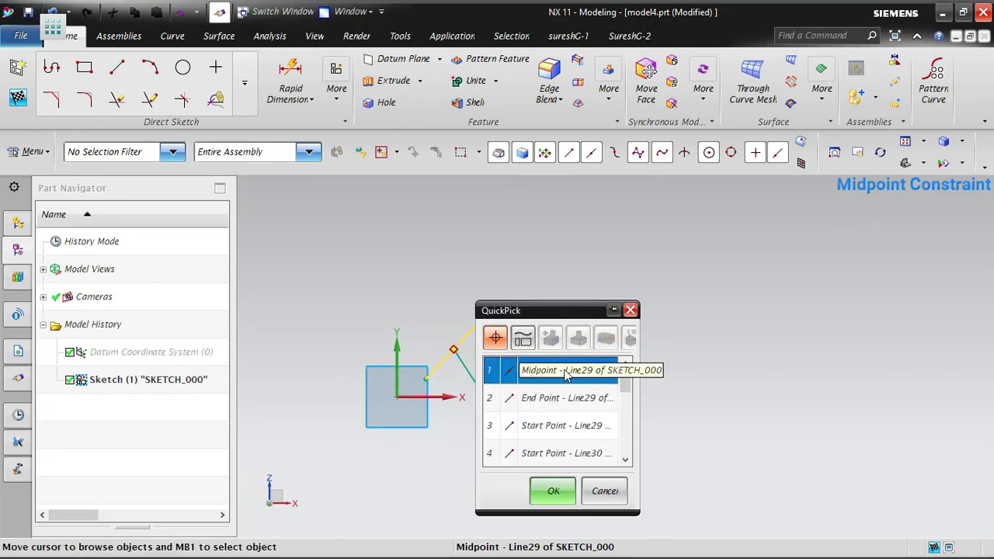
pyautogui.scroll(-5, 568, 435)
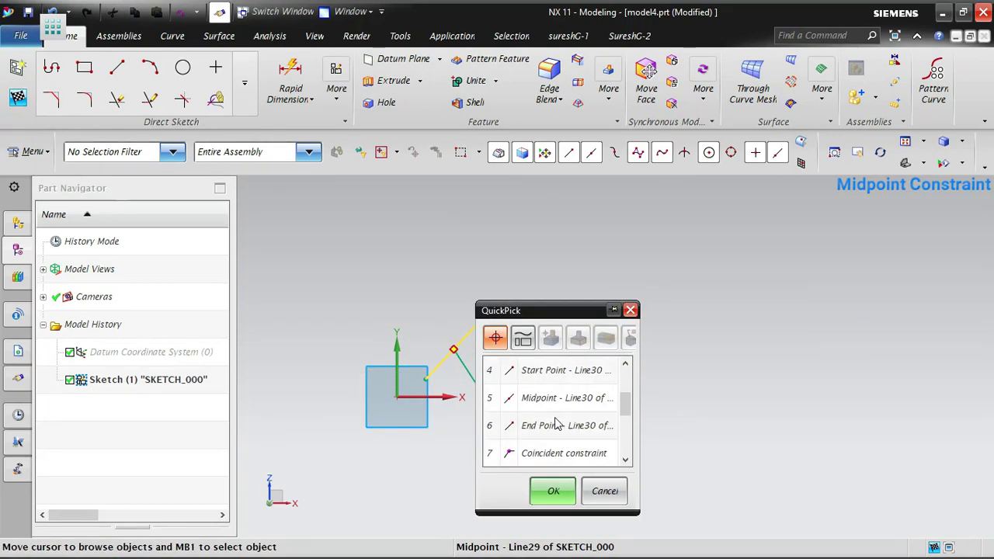
pyautogui.scroll(2, 567, 404)
pyautogui.scroll(3, 575, 392)
pyautogui.scroll(-3, 567, 435)
pyautogui.click(606, 488)
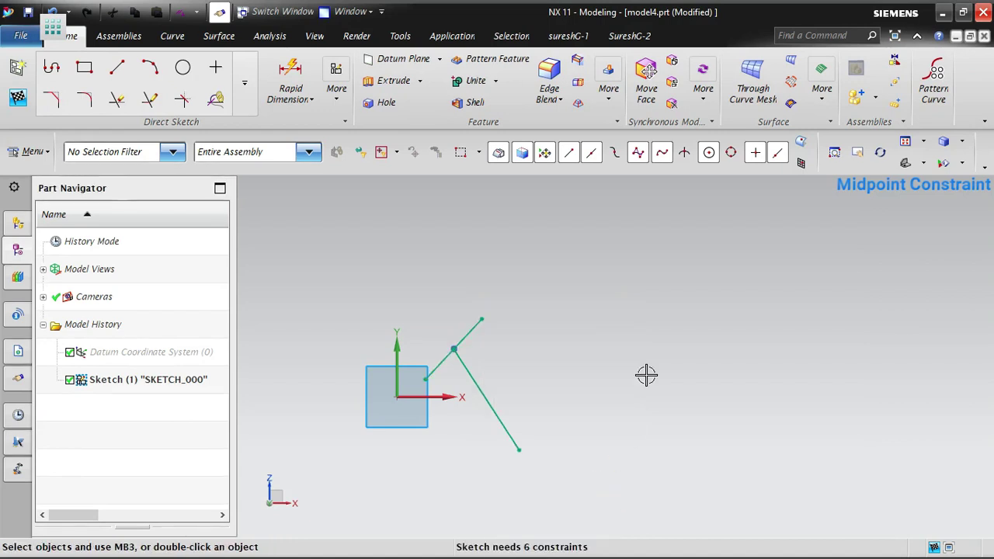
# - Draw a circle by centre and radius in the empty area to the right of the two joined lines
pyautogui.click(184, 70)
pyautogui.click(734, 314)
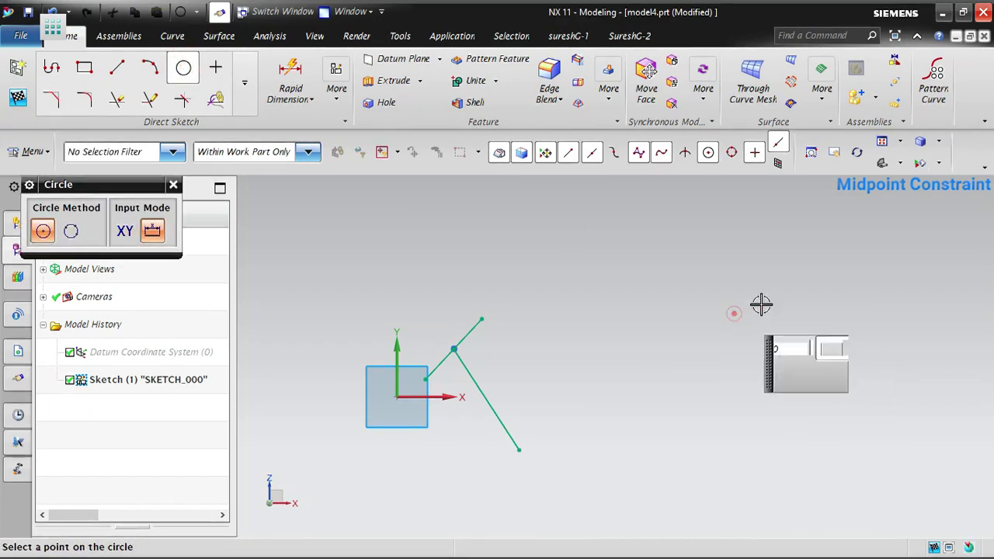
pyautogui.click(788, 287)
pyautogui.press('Escape')
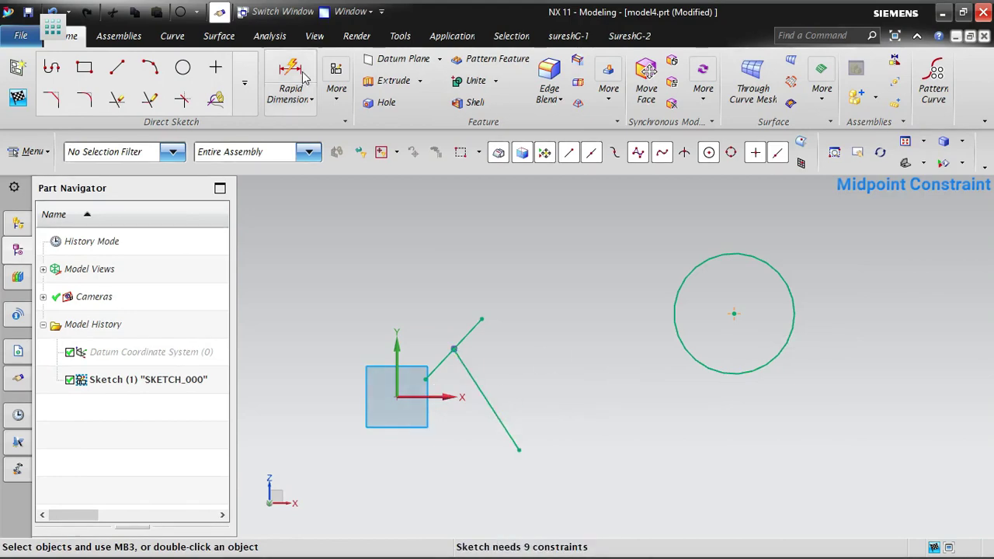
# - Apply a Midpoint constraint between the circle's centre and the longer slanted line, with only the Arc Center snap point enabled for picking the centre
pyautogui.click(337, 92)
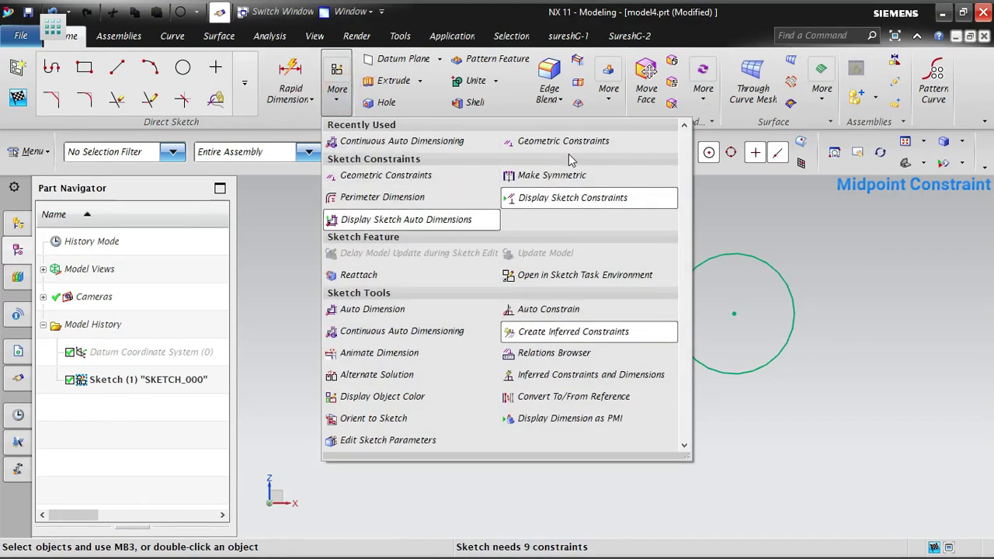
pyautogui.click(380, 175)
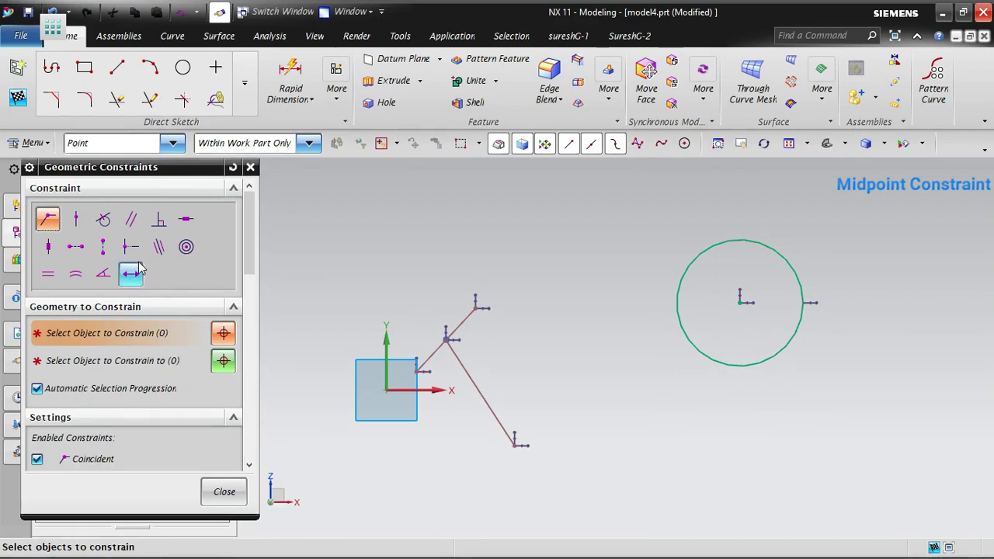
pyautogui.click(134, 251)
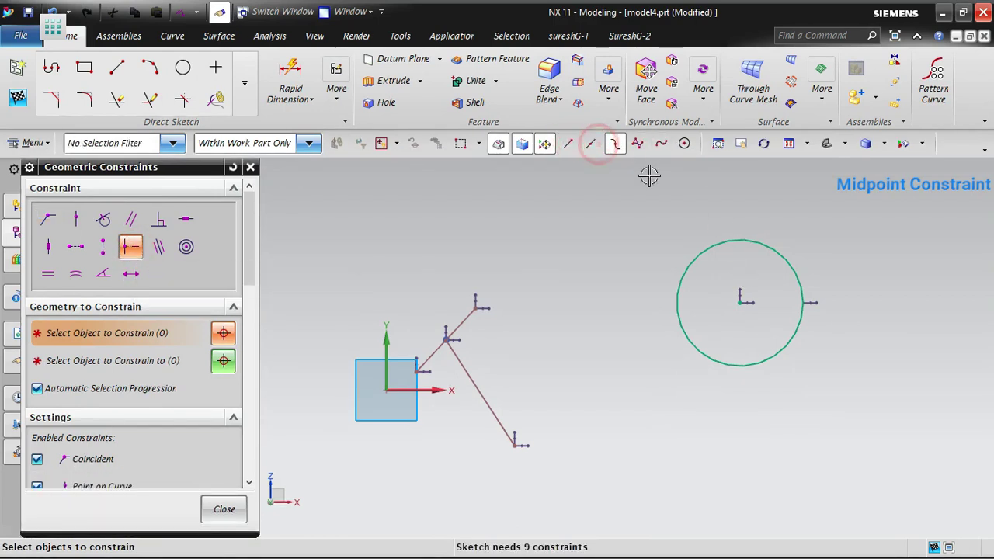
pyautogui.click(616, 146)
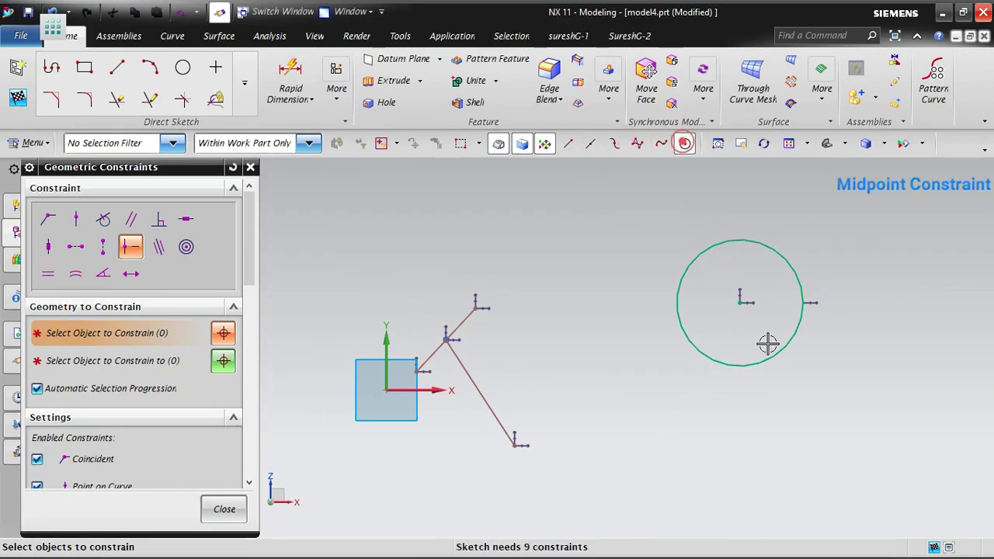
pyautogui.click(743, 301)
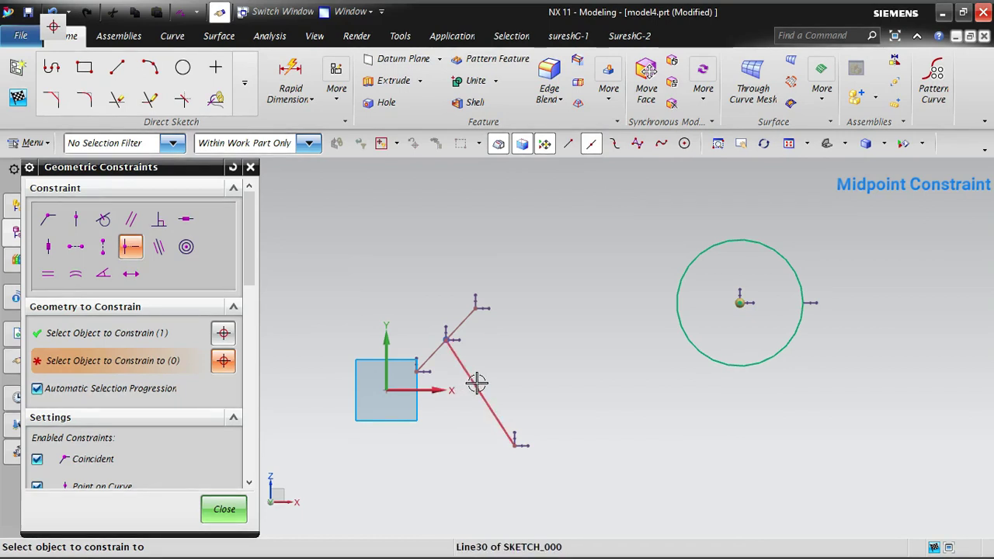
pyautogui.click(503, 428)
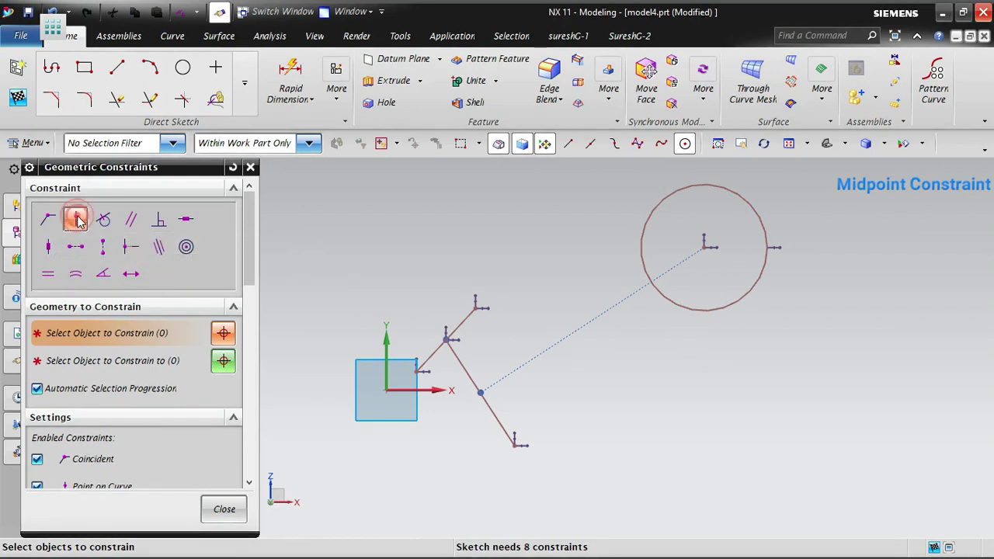
# - Apply a Point on Curve constraint between the circle's centre and the longer slanted line
pyautogui.click(76, 220)
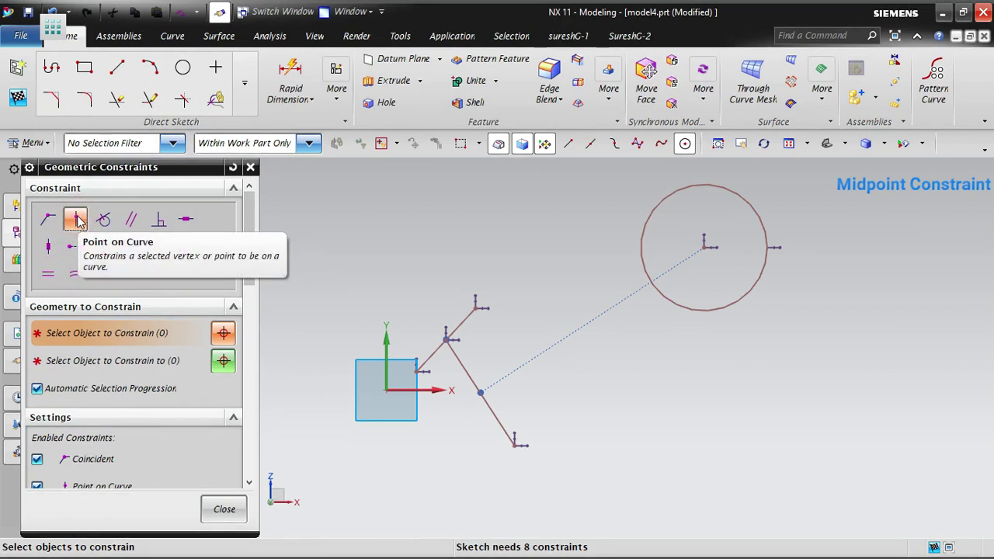
pyautogui.click(704, 246)
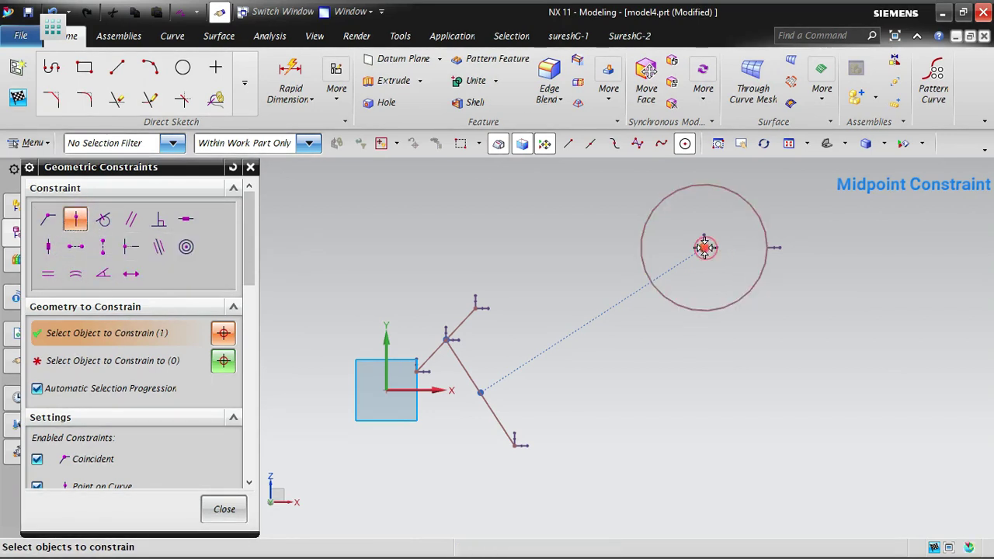
pyautogui.click(495, 412)
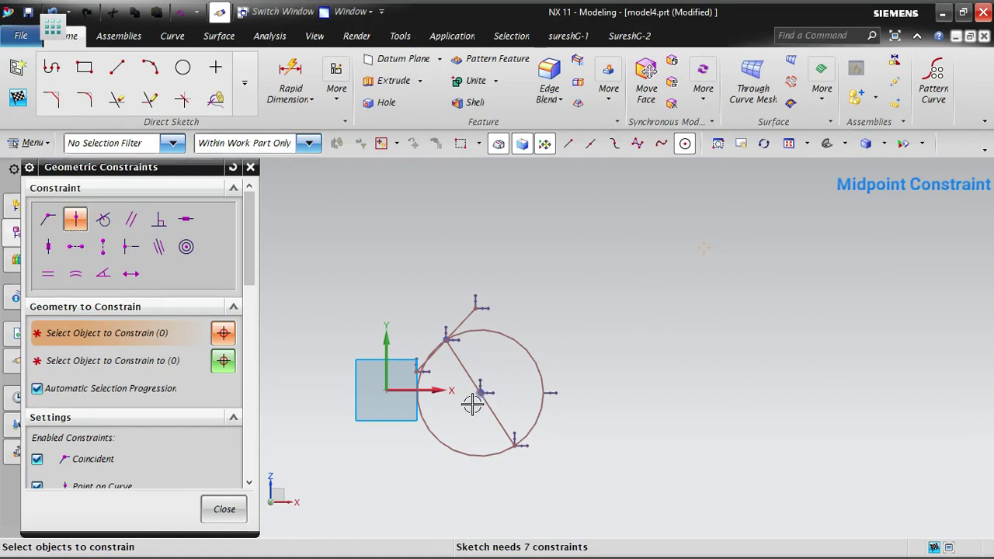
pyautogui.middleClick(646, 322)
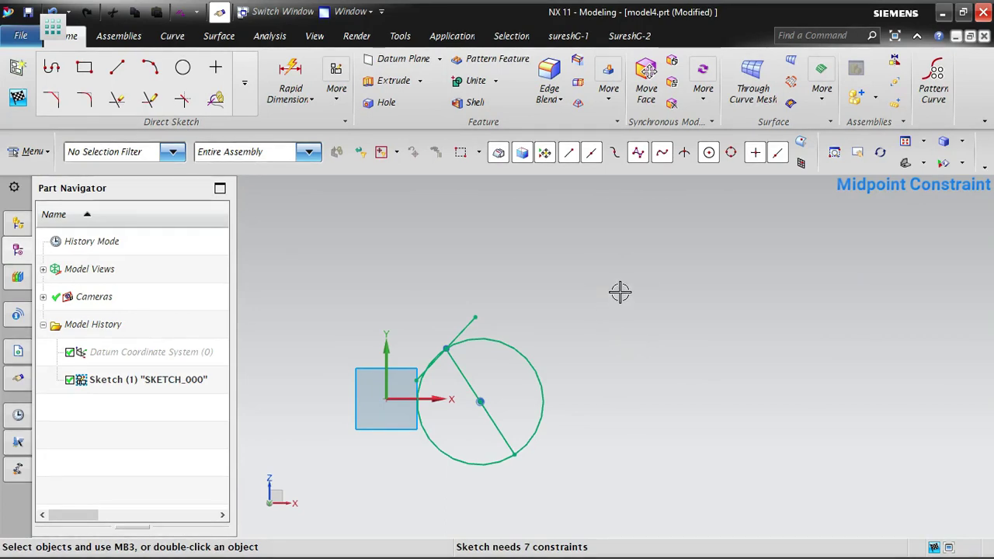
# - Draw two separate lines sloping down to the right at different angles in the empty area right of the circle
pyautogui.click(117, 67)
pyautogui.scroll(-3, 333, 322)
pyautogui.scroll(5, 537, 288)
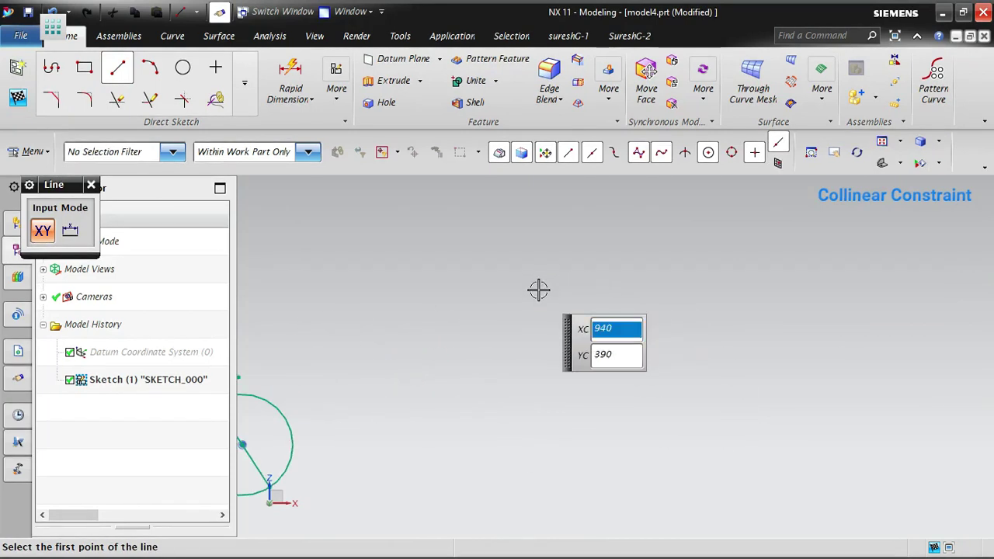
pyautogui.click(366, 303)
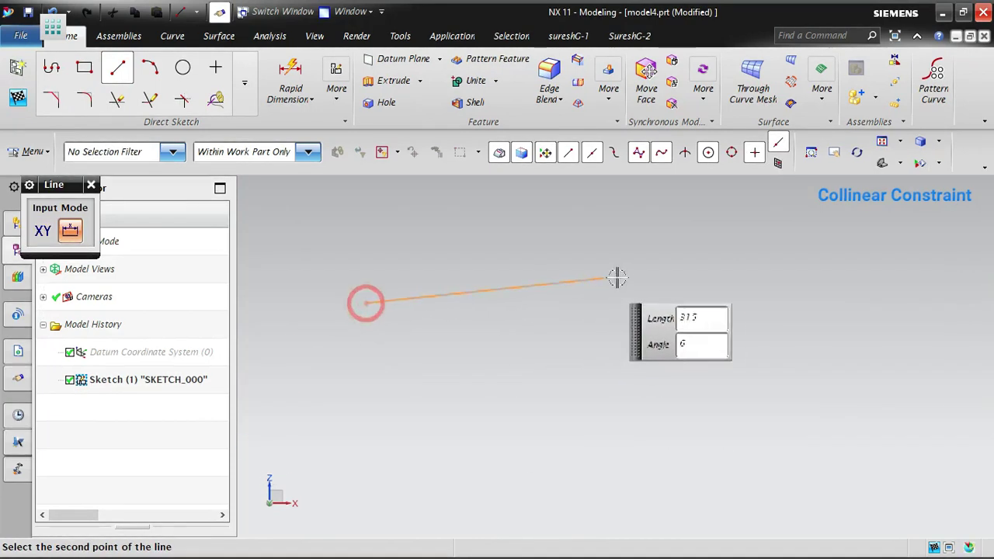
pyautogui.click(568, 417)
pyautogui.press('Escape')
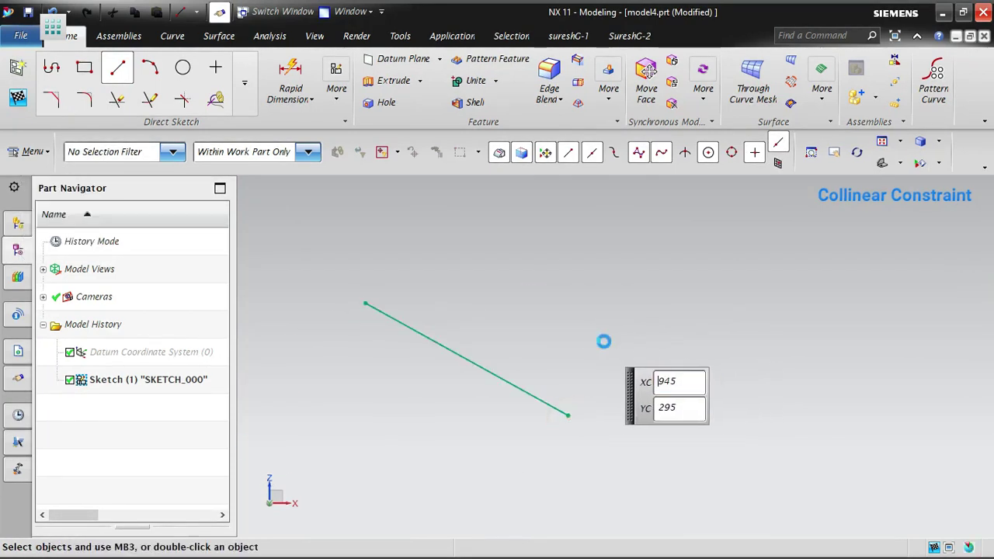
pyautogui.click(118, 69)
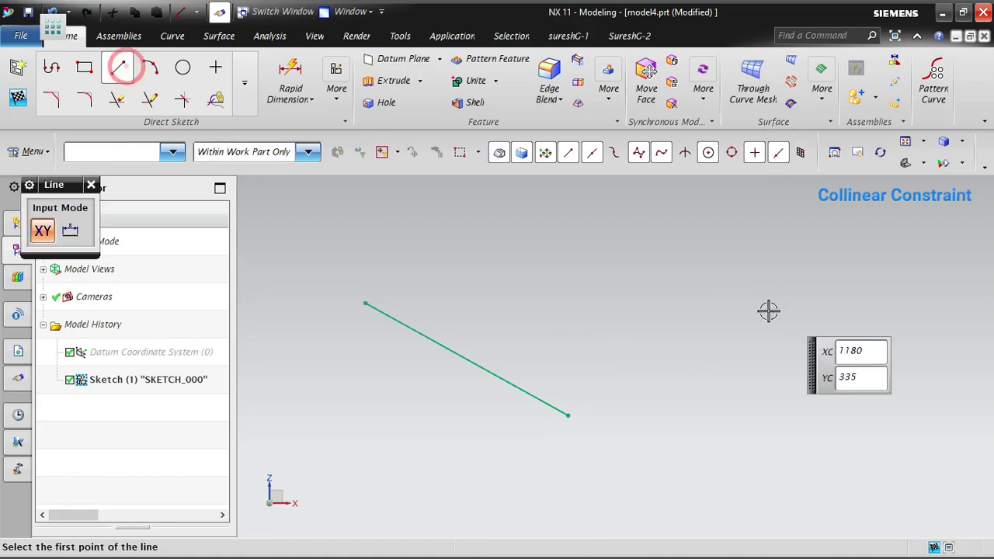
pyautogui.click(617, 272)
pyautogui.click(845, 337)
pyautogui.press('Escape')
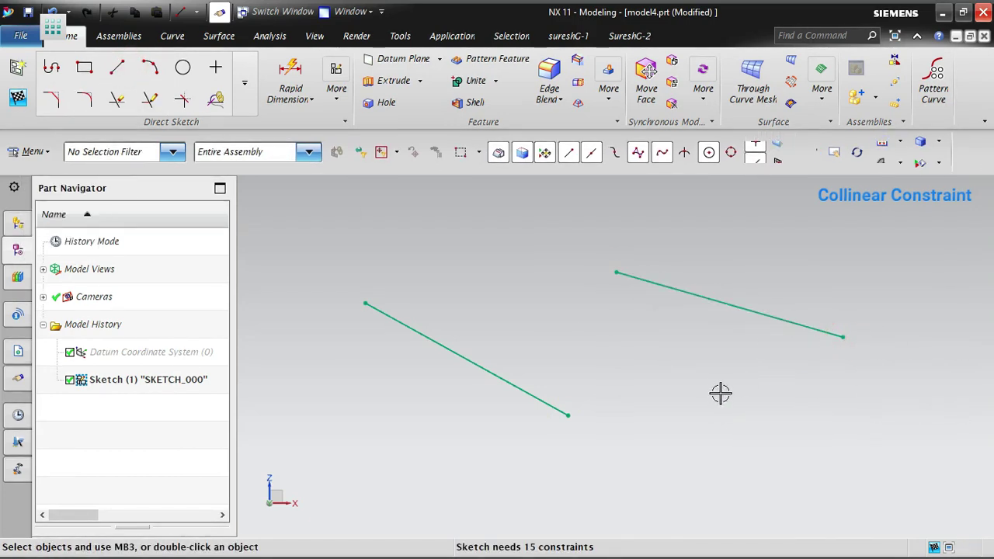
pyautogui.scroll(-3, 471, 321)
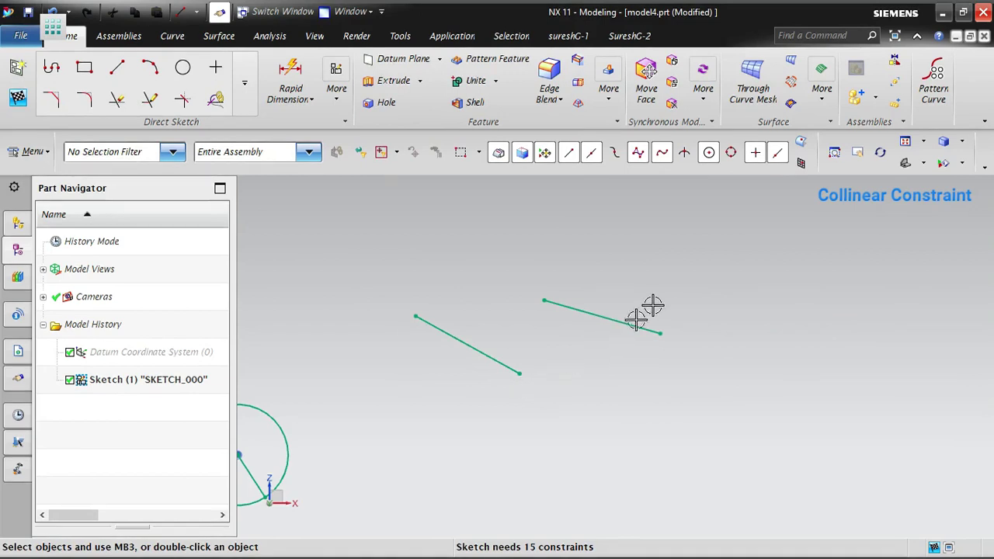
# - Apply a Collinear constraint between the two separate sloping lines, using the steeper line as the object to constrain
pyautogui.scroll(3, 492, 420)
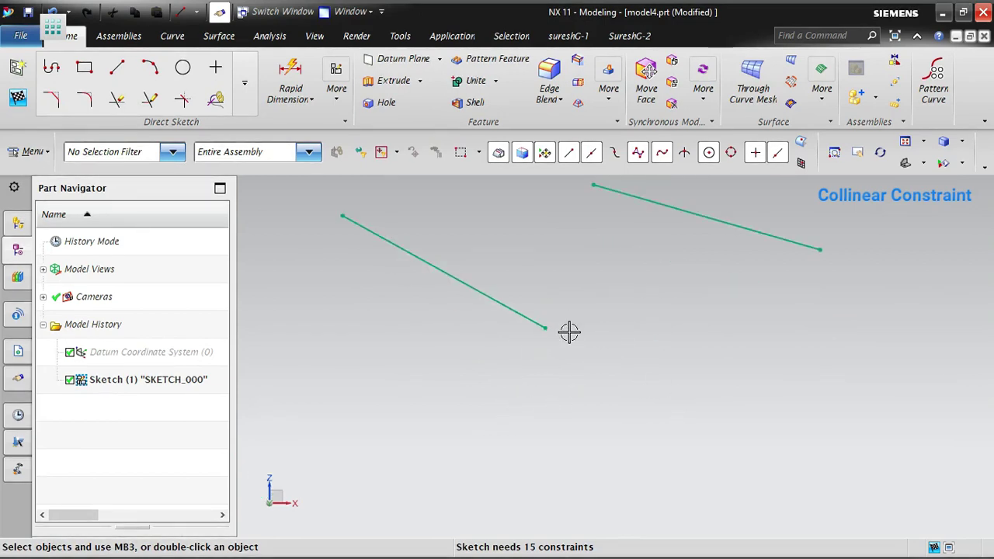
pyautogui.scroll(-1, 609, 302)
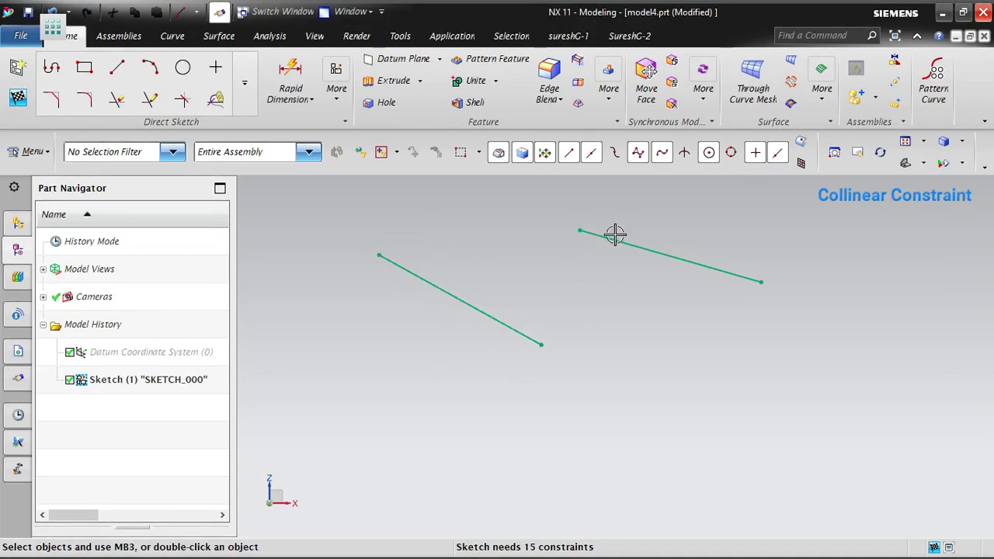
pyautogui.click(336, 92)
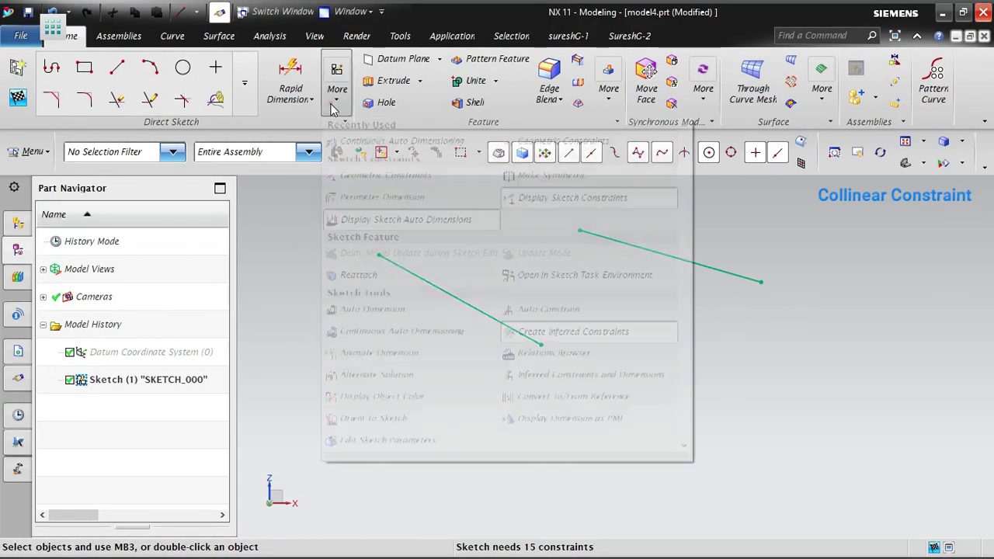
pyautogui.click(574, 139)
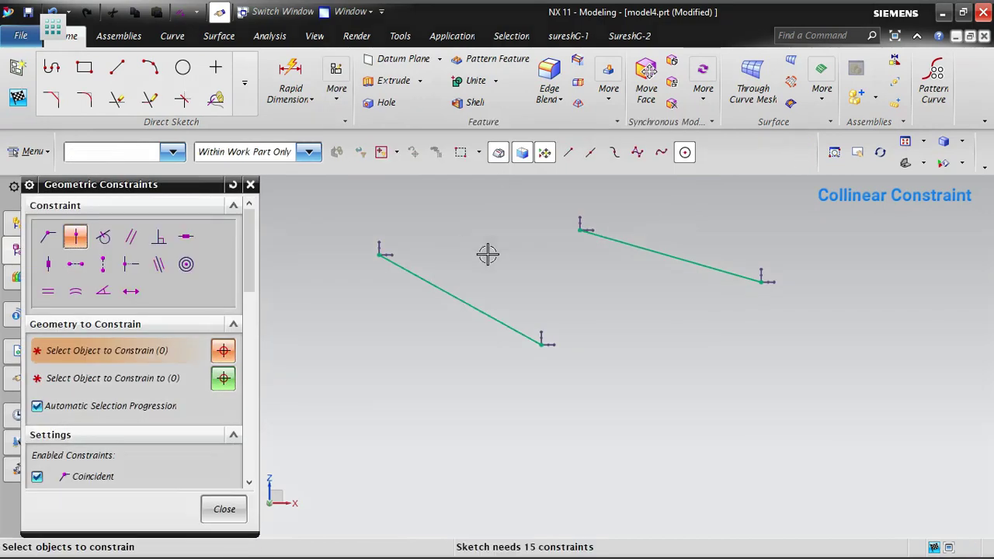
pyautogui.click(160, 247)
pyautogui.click(485, 299)
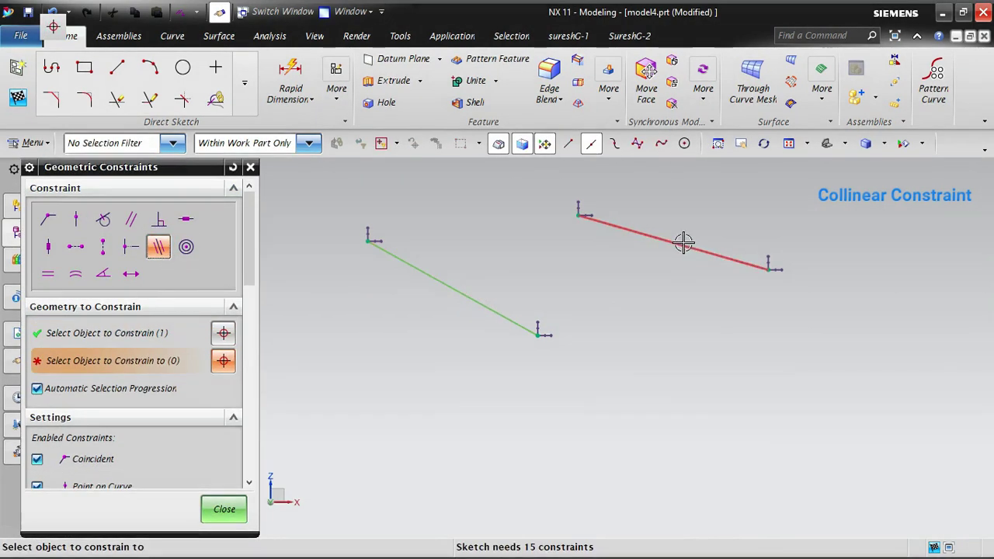
pyautogui.click(682, 242)
pyautogui.click(616, 377)
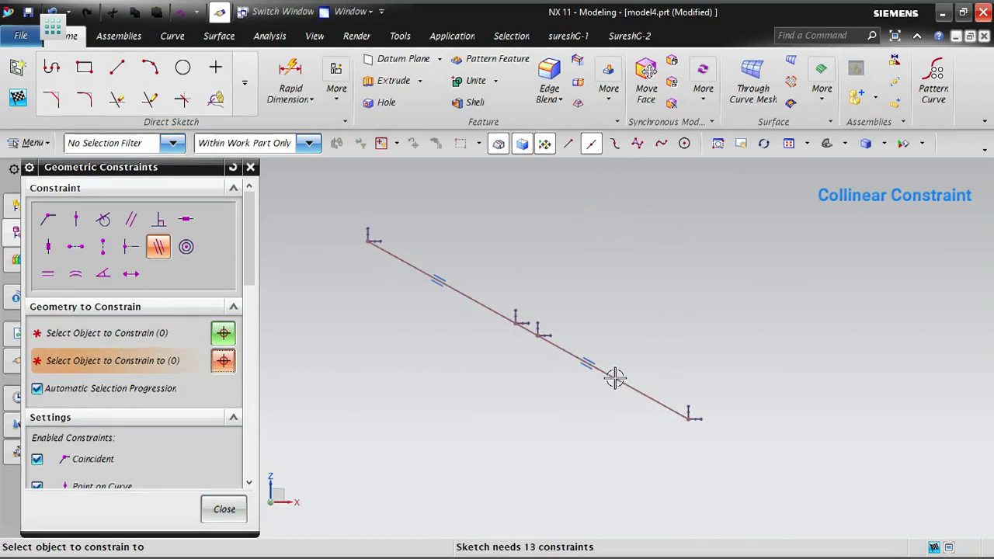
pyautogui.click(410, 268)
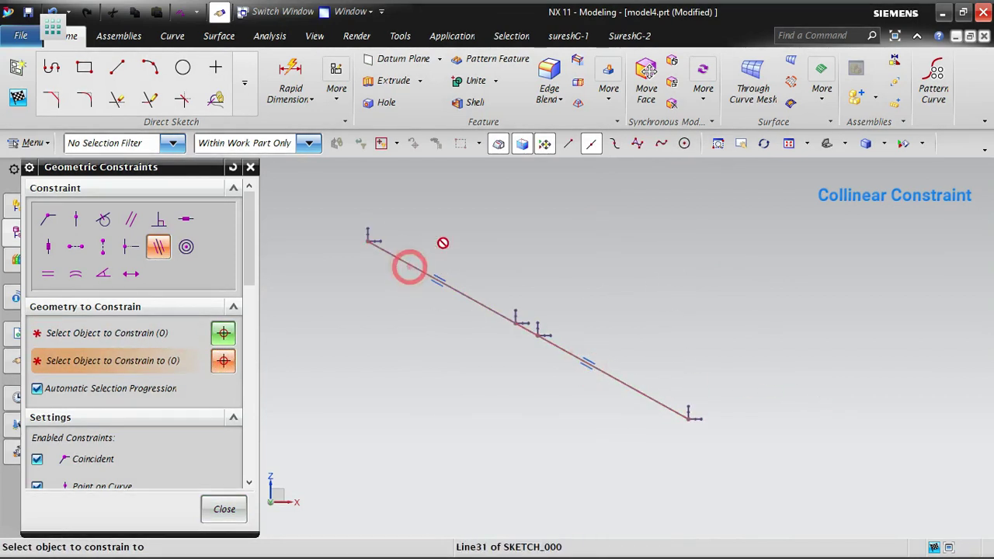
pyautogui.click(224, 511)
# - Reposition the endpoints of the two collinear lines to flatten their slope and leave a gap between them
pyautogui.moveTo(373, 246)
pyautogui.mouseDown()
pyautogui.moveTo(639, 195)
pyautogui.moveTo(269, 178)
pyautogui.moveTo(288, 219)
pyautogui.moveTo(324, 227)
pyautogui.mouseUp()
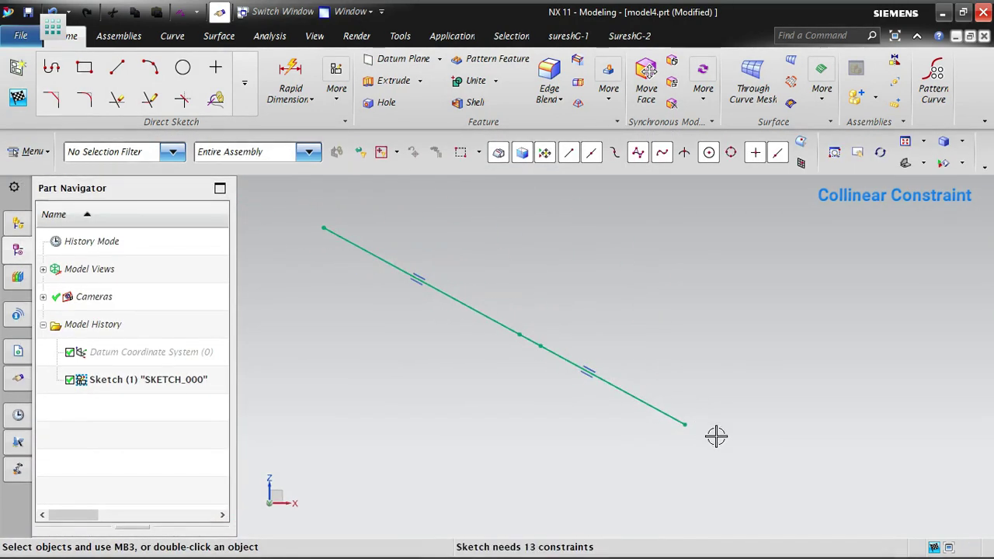
pyautogui.moveTo(685, 424); pyautogui.dragTo(868, 402)
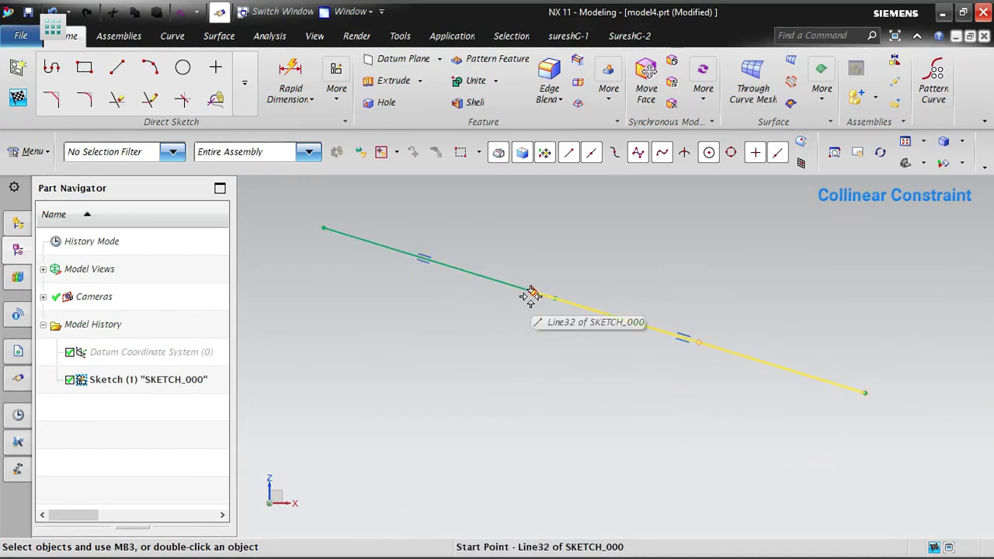
pyautogui.moveTo(531, 296); pyautogui.dragTo(498, 304)
pyautogui.moveTo(340, 212); pyautogui.dragTo(347, 328)
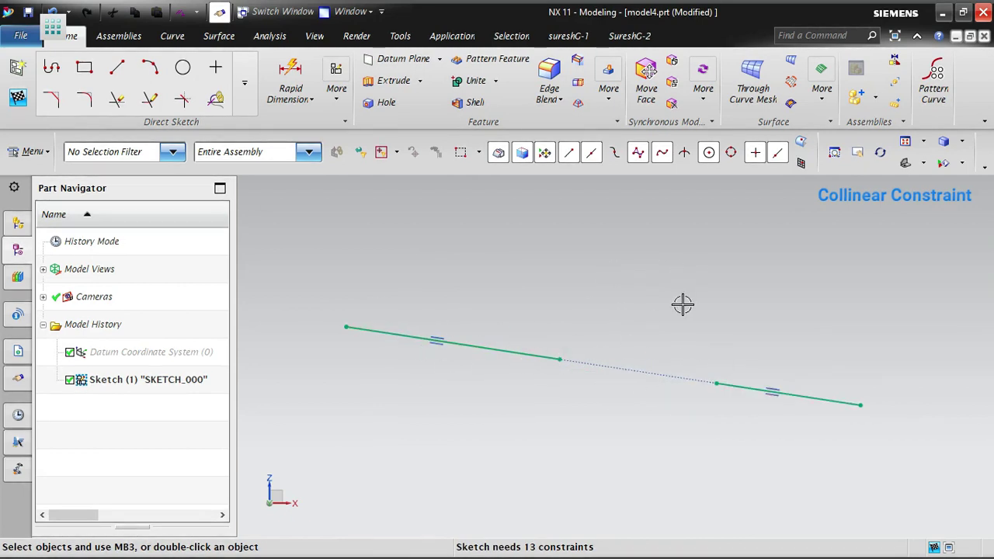
# - Draw a line sloping down to the right and a separate horizontal line about 390 long above the collinear pair
pyautogui.moveTo(684, 304); pyautogui.dragTo(668, 337, button='middle')
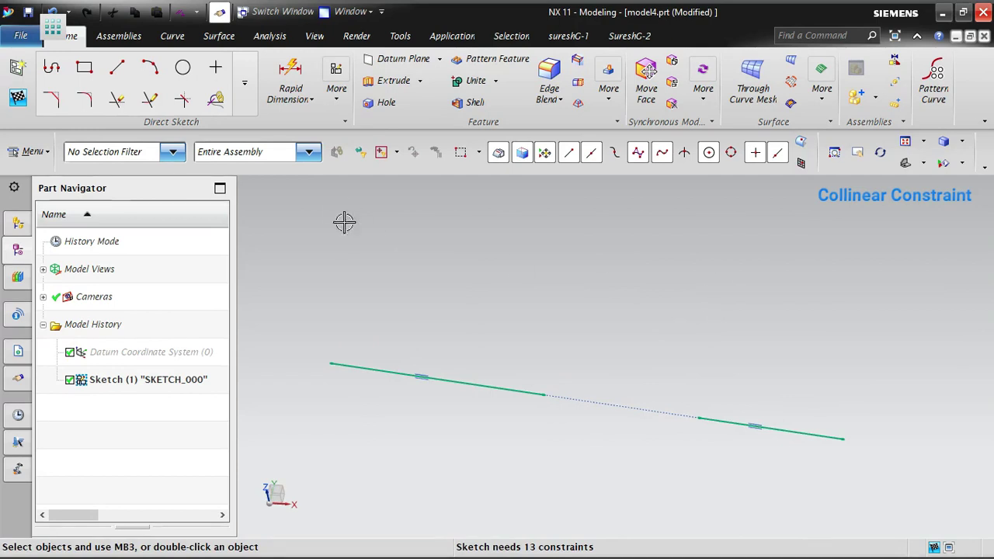
pyautogui.click(117, 70)
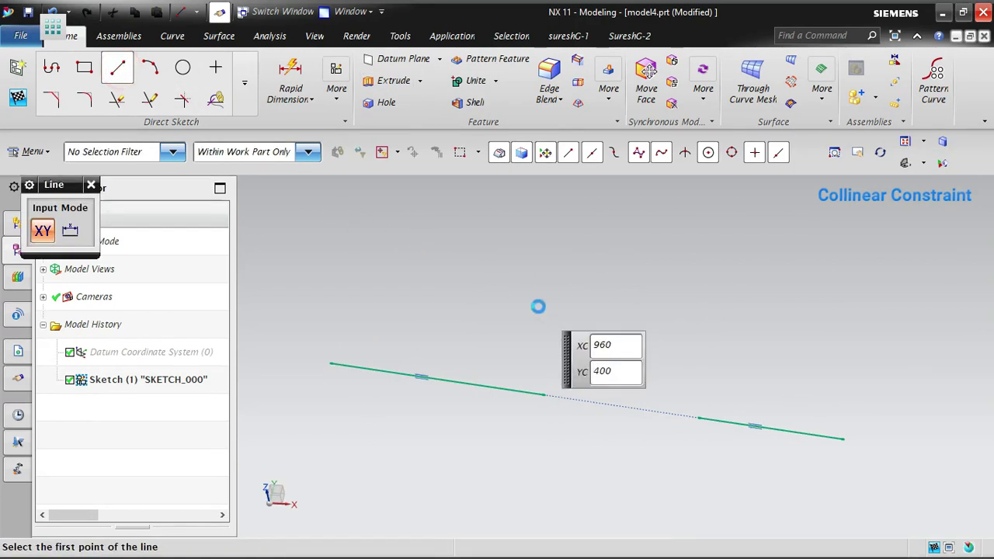
pyautogui.click(423, 247)
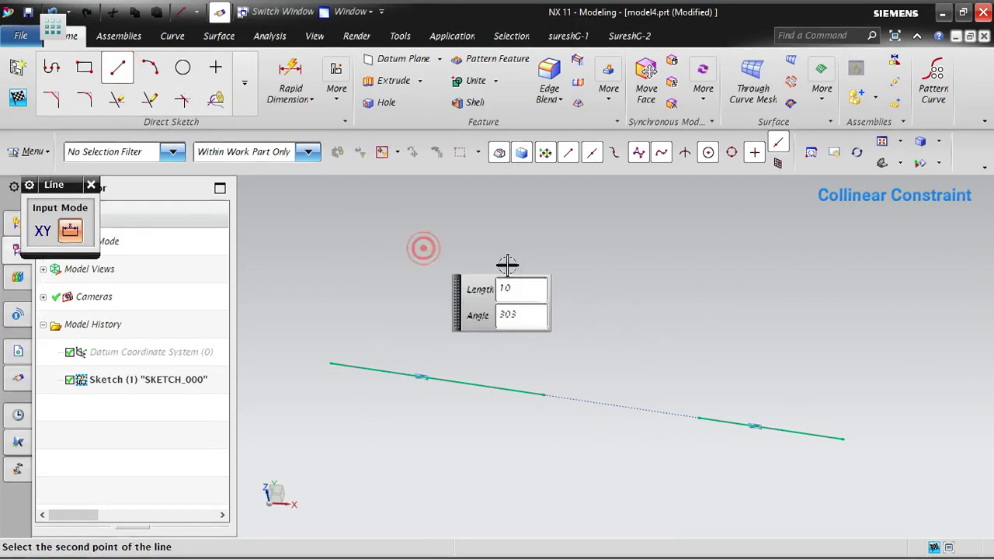
pyautogui.click(608, 326)
pyautogui.click(644, 261)
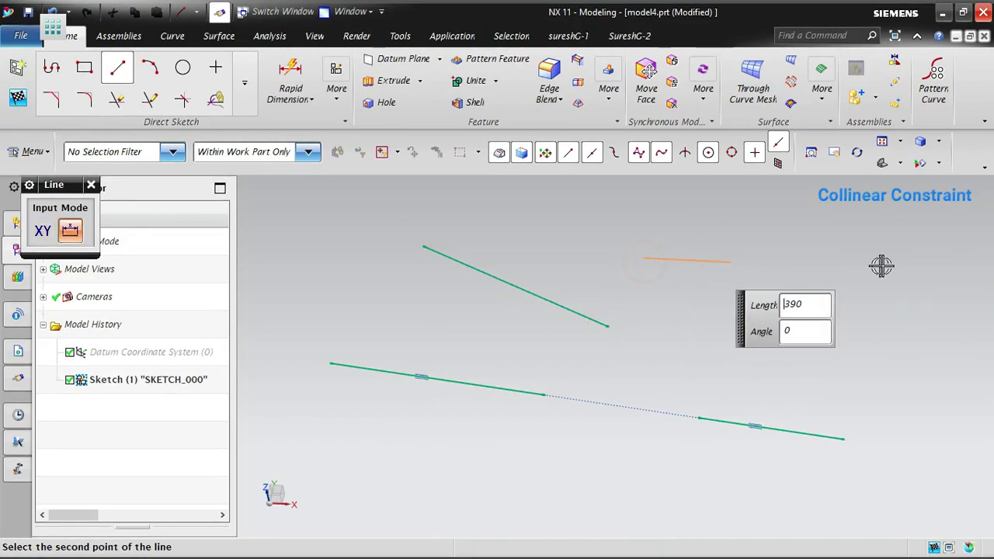
pyautogui.click(883, 266)
pyautogui.press('Escape')
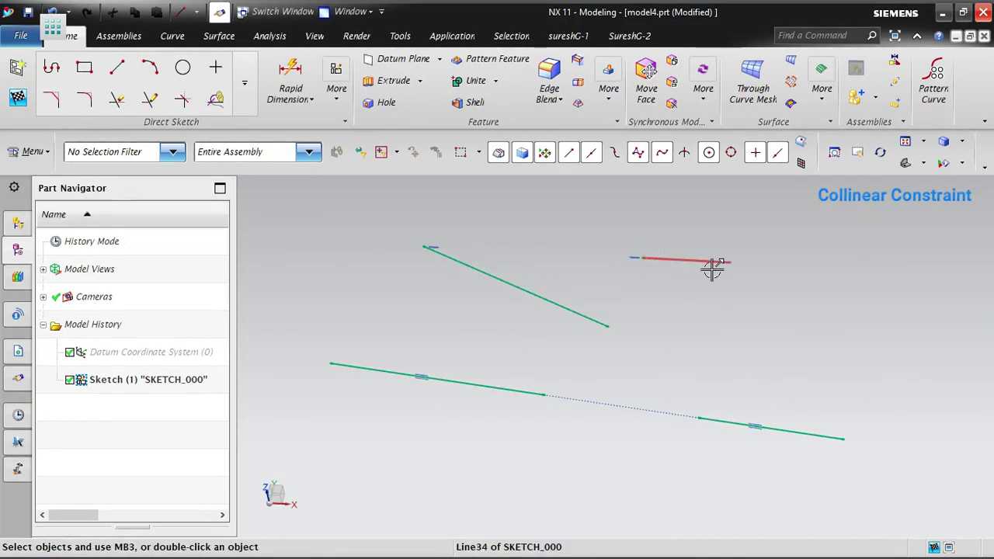
# - Apply a Collinear constraint making the upper sloping line collinear with the horizontal line beside it
pyautogui.moveTo(681, 322)
pyautogui.mouseDown(button='middle')
pyautogui.moveTo(655, 349)
pyautogui.moveTo(655, 388)
pyautogui.moveTo(675, 339)
pyautogui.mouseUp(button='middle')
pyautogui.scroll(-3, 544, 331)
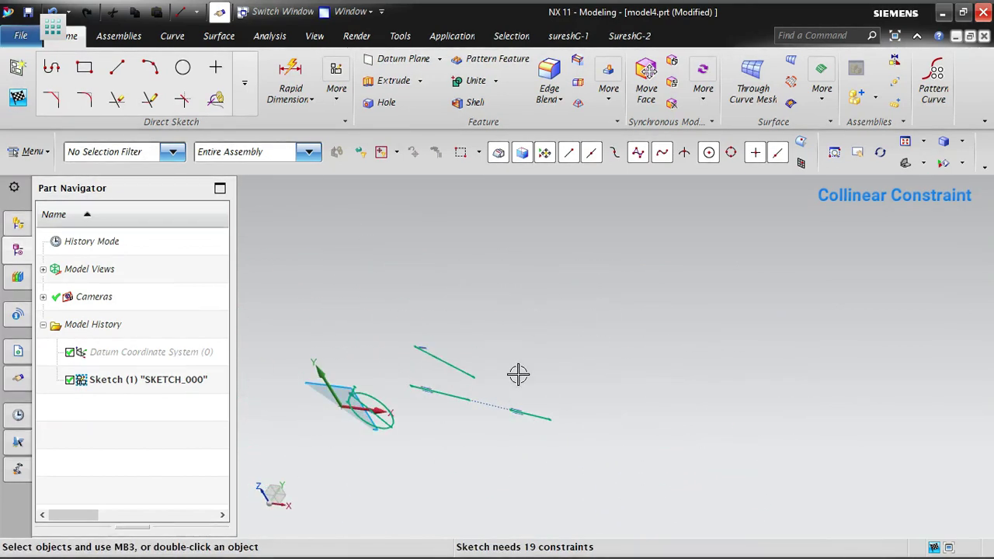
pyautogui.moveTo(518, 374)
pyautogui.mouseDown(button='middle')
pyautogui.moveTo(557, 339)
pyautogui.moveTo(515, 303)
pyautogui.moveTo(539, 383)
pyautogui.moveTo(709, 289)
pyautogui.mouseUp(button='middle')
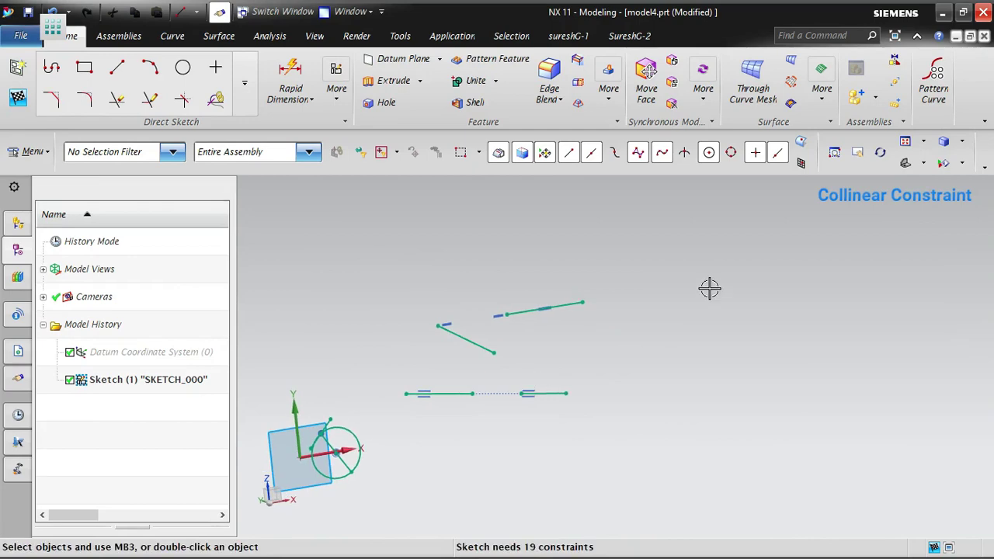
pyautogui.rightClick(709, 288)
pyautogui.click(777, 53)
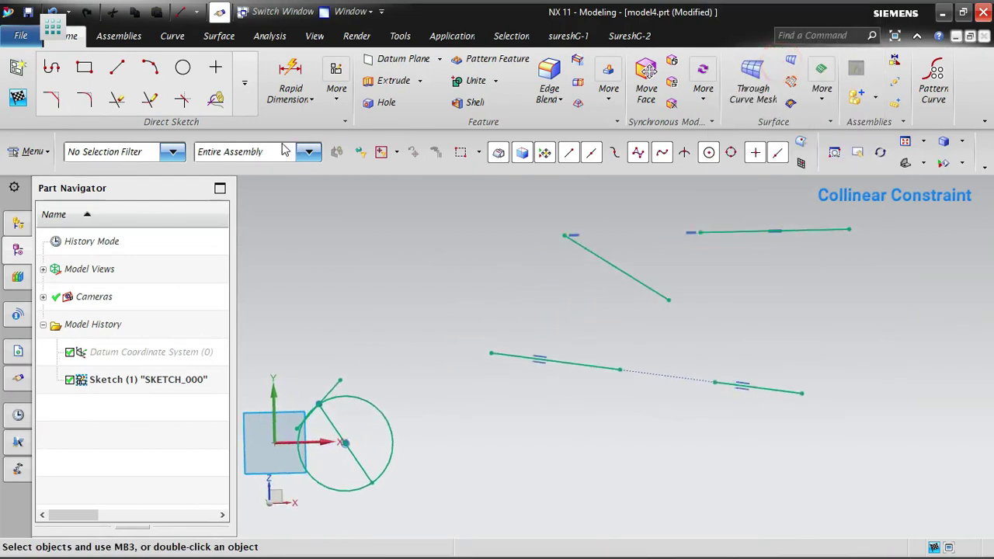
pyautogui.click(336, 88)
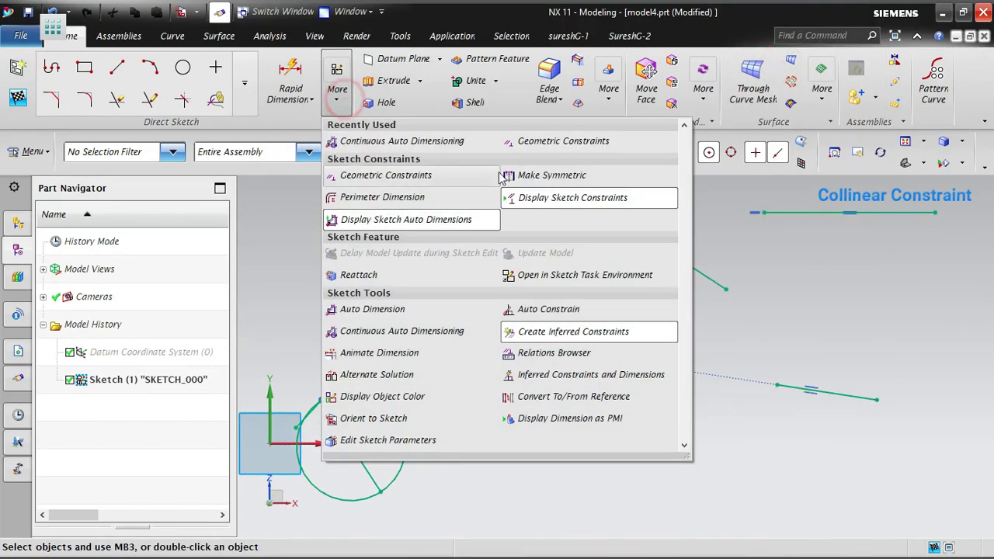
pyautogui.click(569, 140)
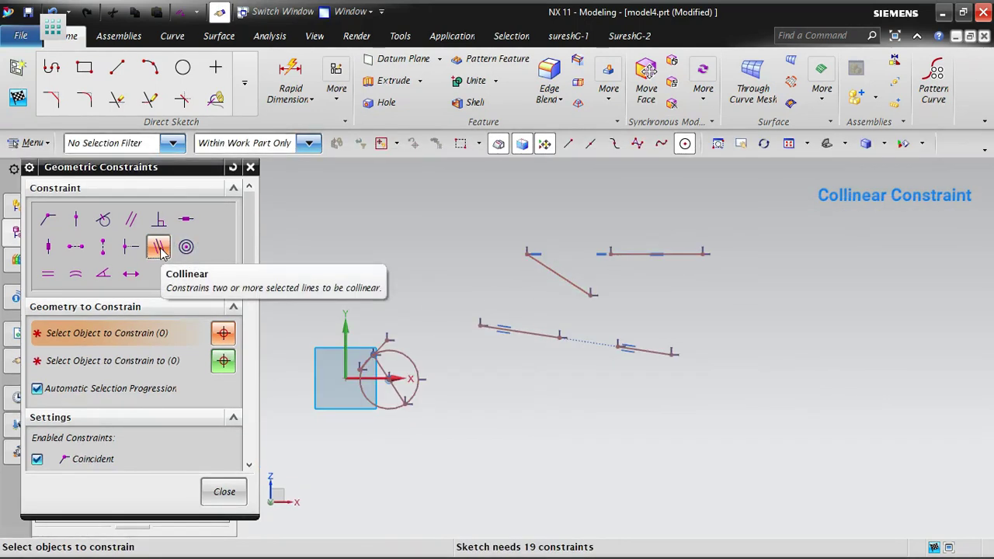
pyautogui.click(572, 282)
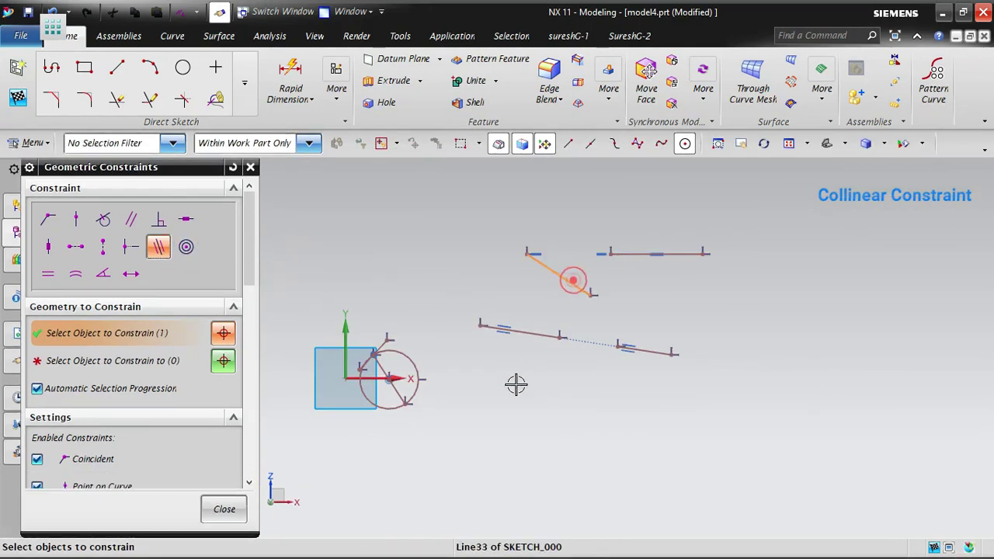
pyautogui.click(676, 255)
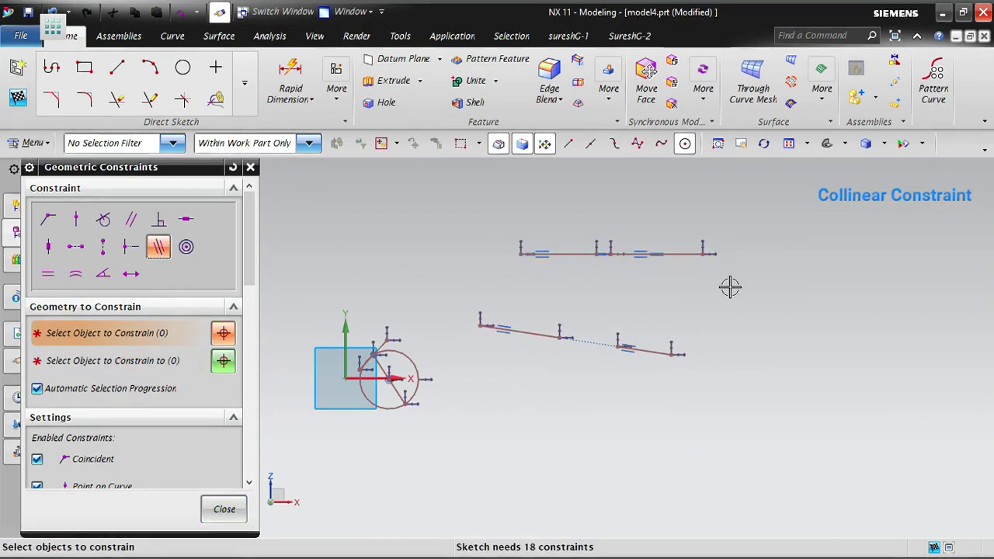
pyautogui.click(520, 252)
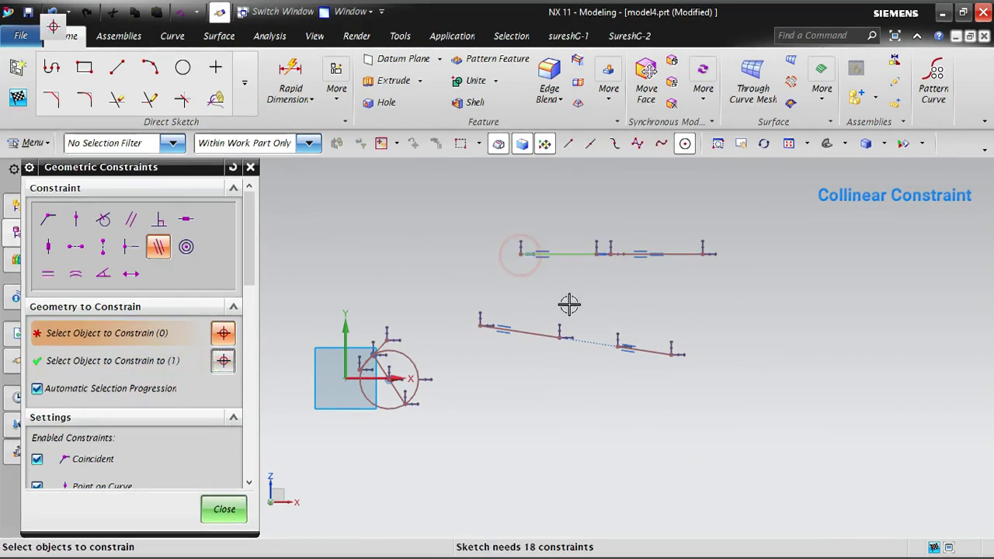
pyautogui.press('Escape')
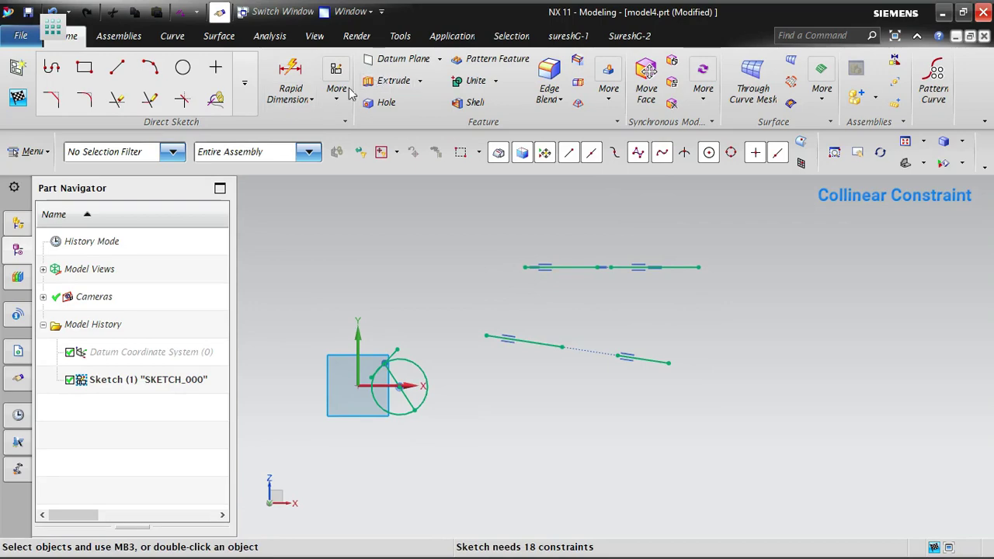
# - Reopen Geometric Constraints with Collinear as the active type and advance to selecting the object to constrain to
pyautogui.click(335, 96)
pyautogui.click(565, 141)
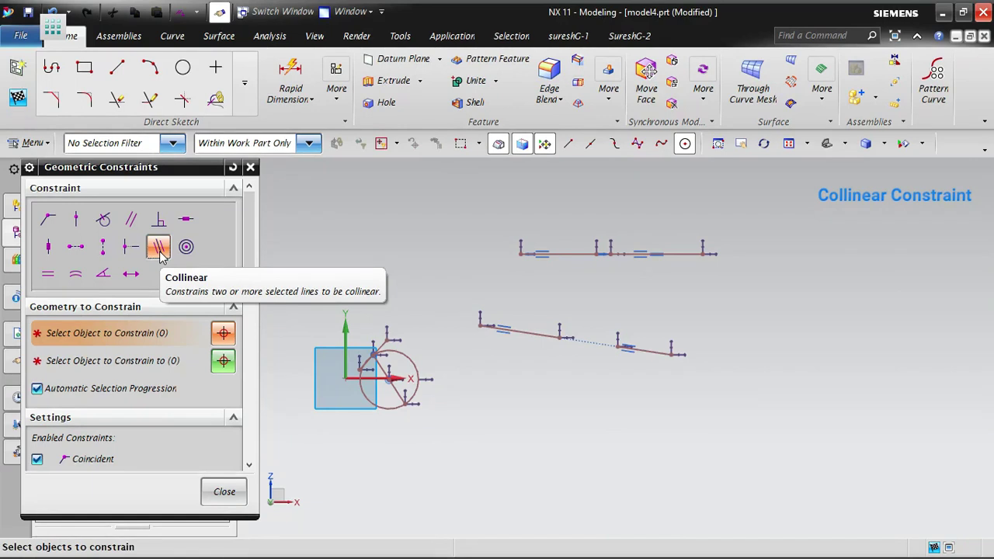
pyautogui.middleClick(540, 396)
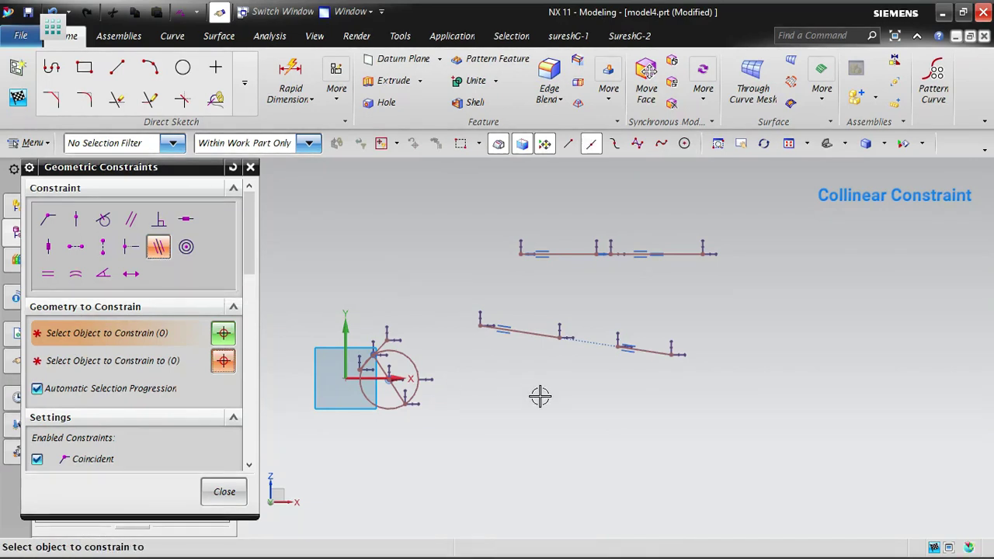